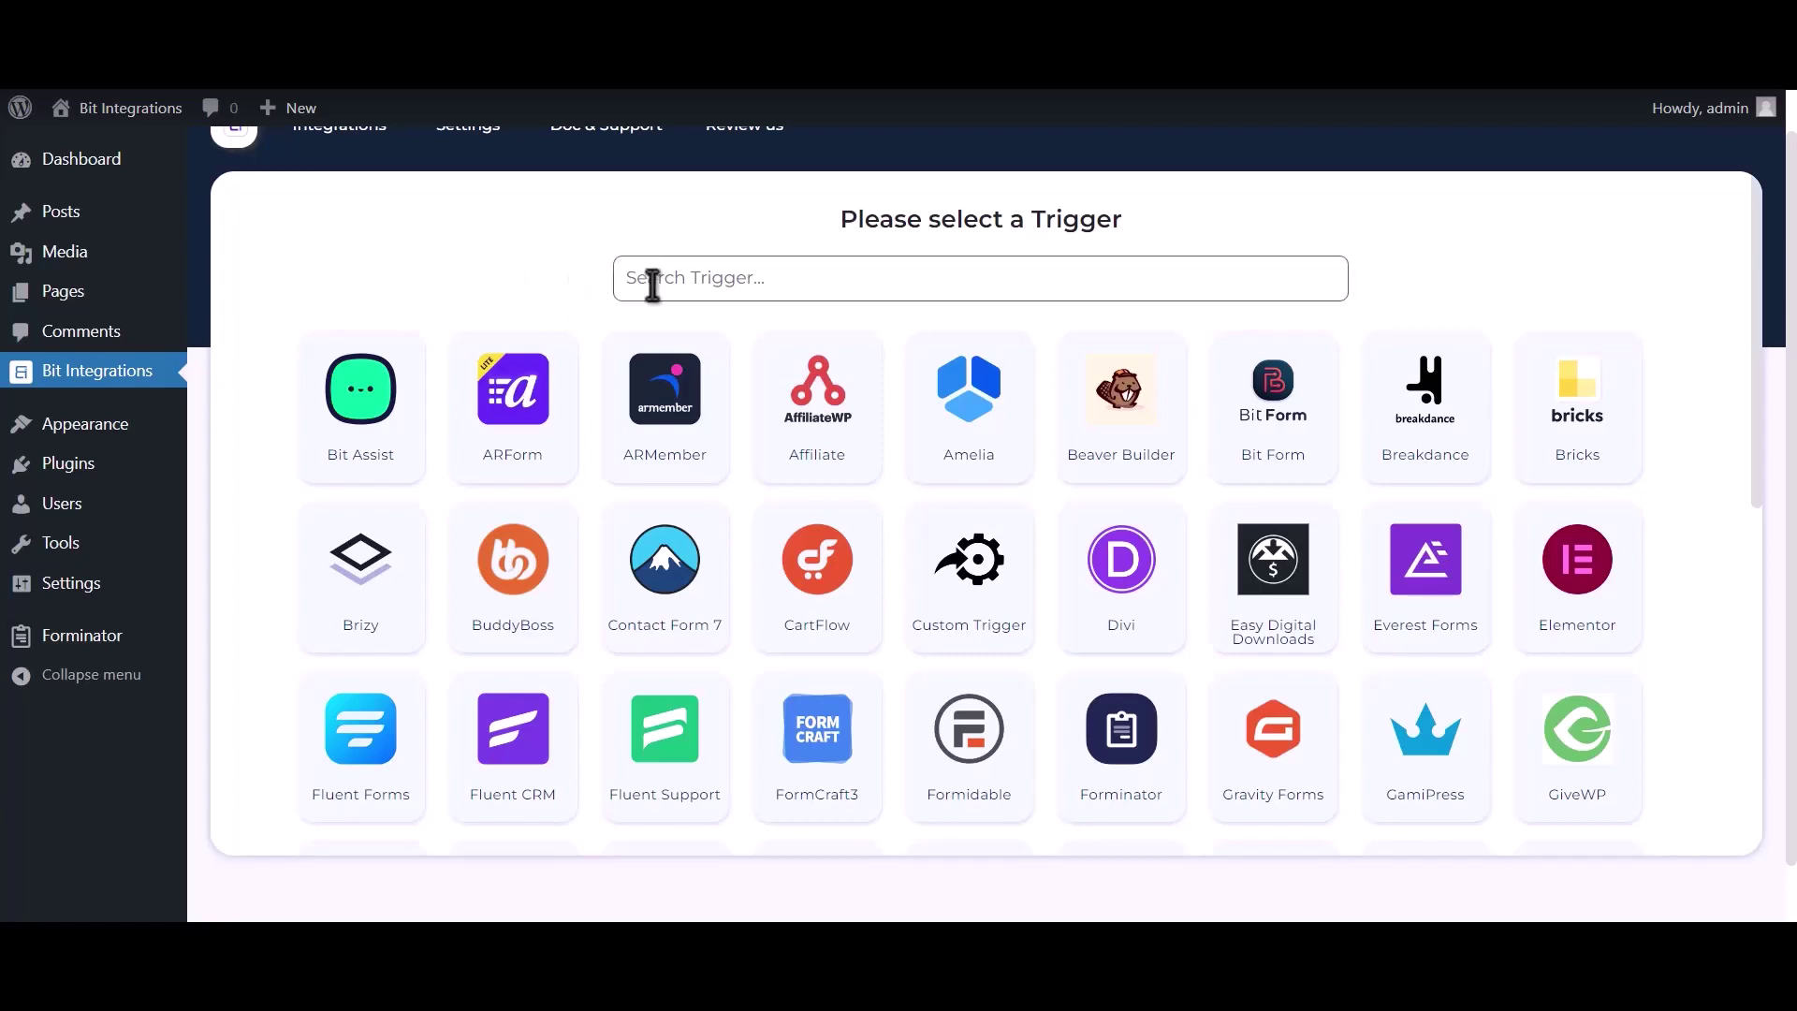
Search for Forminator and set its contact-us form as the integration trigger
type("forminator")
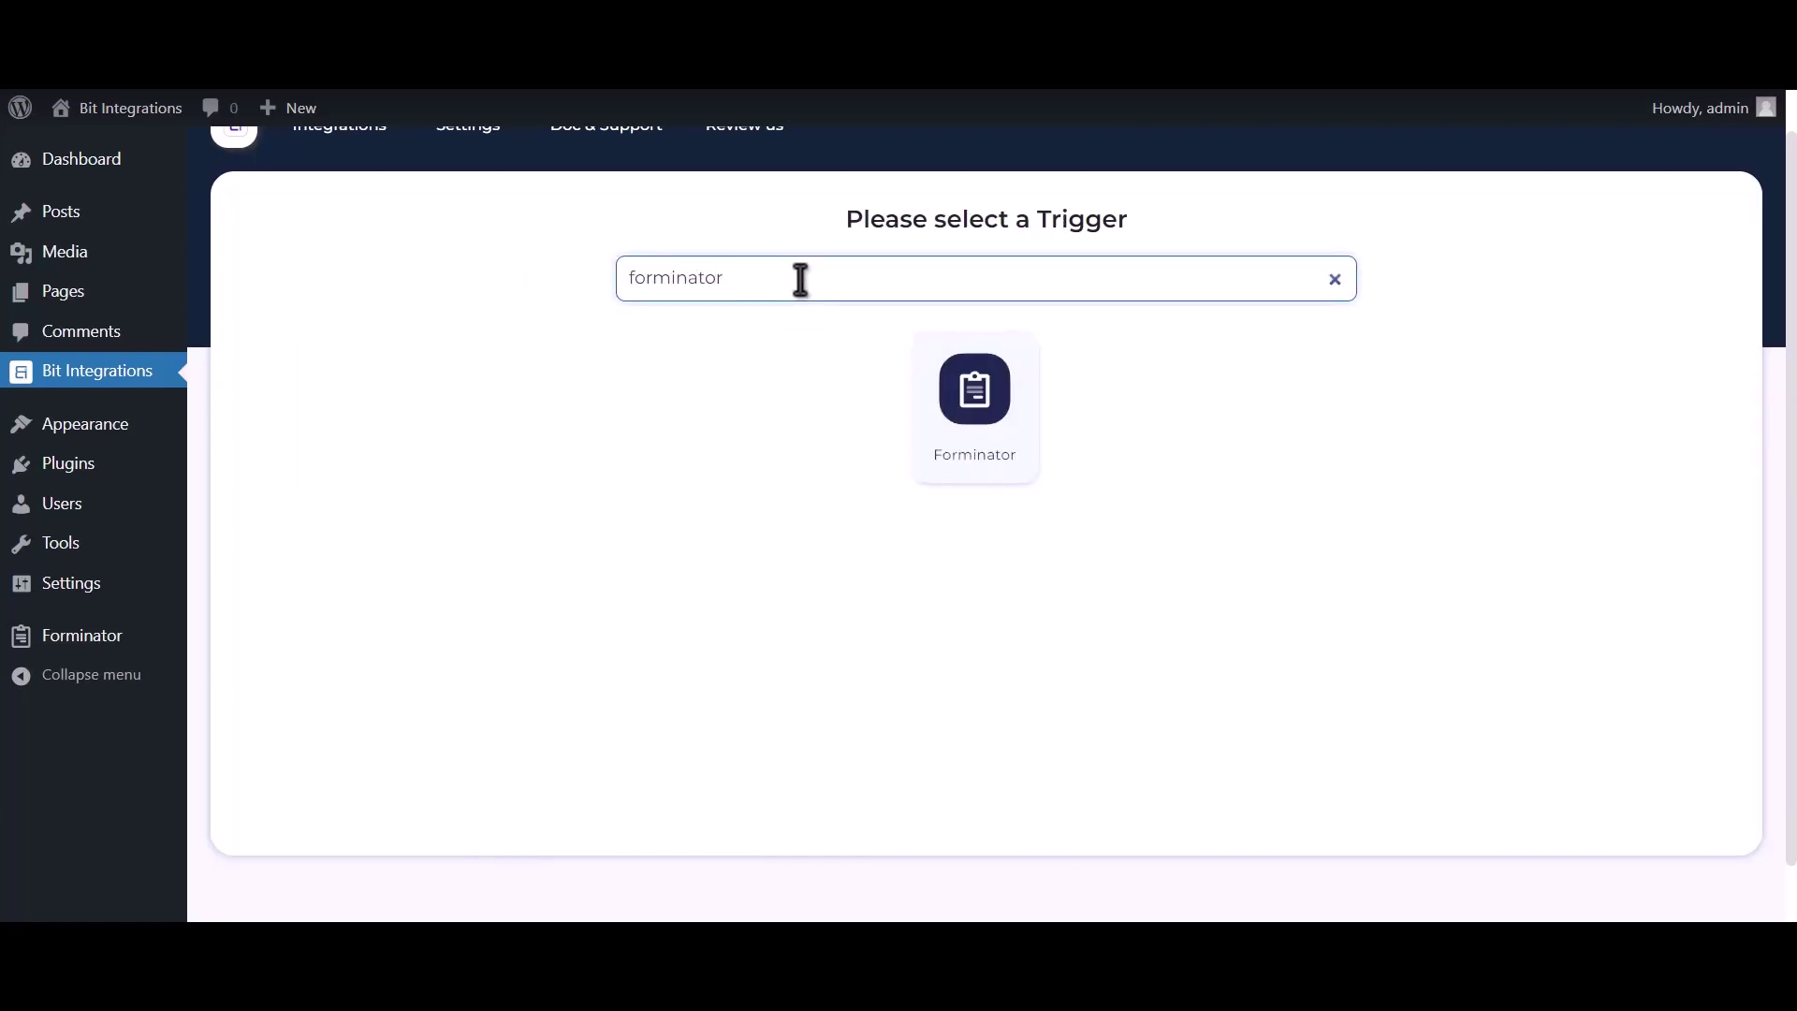
left_click(946, 413)
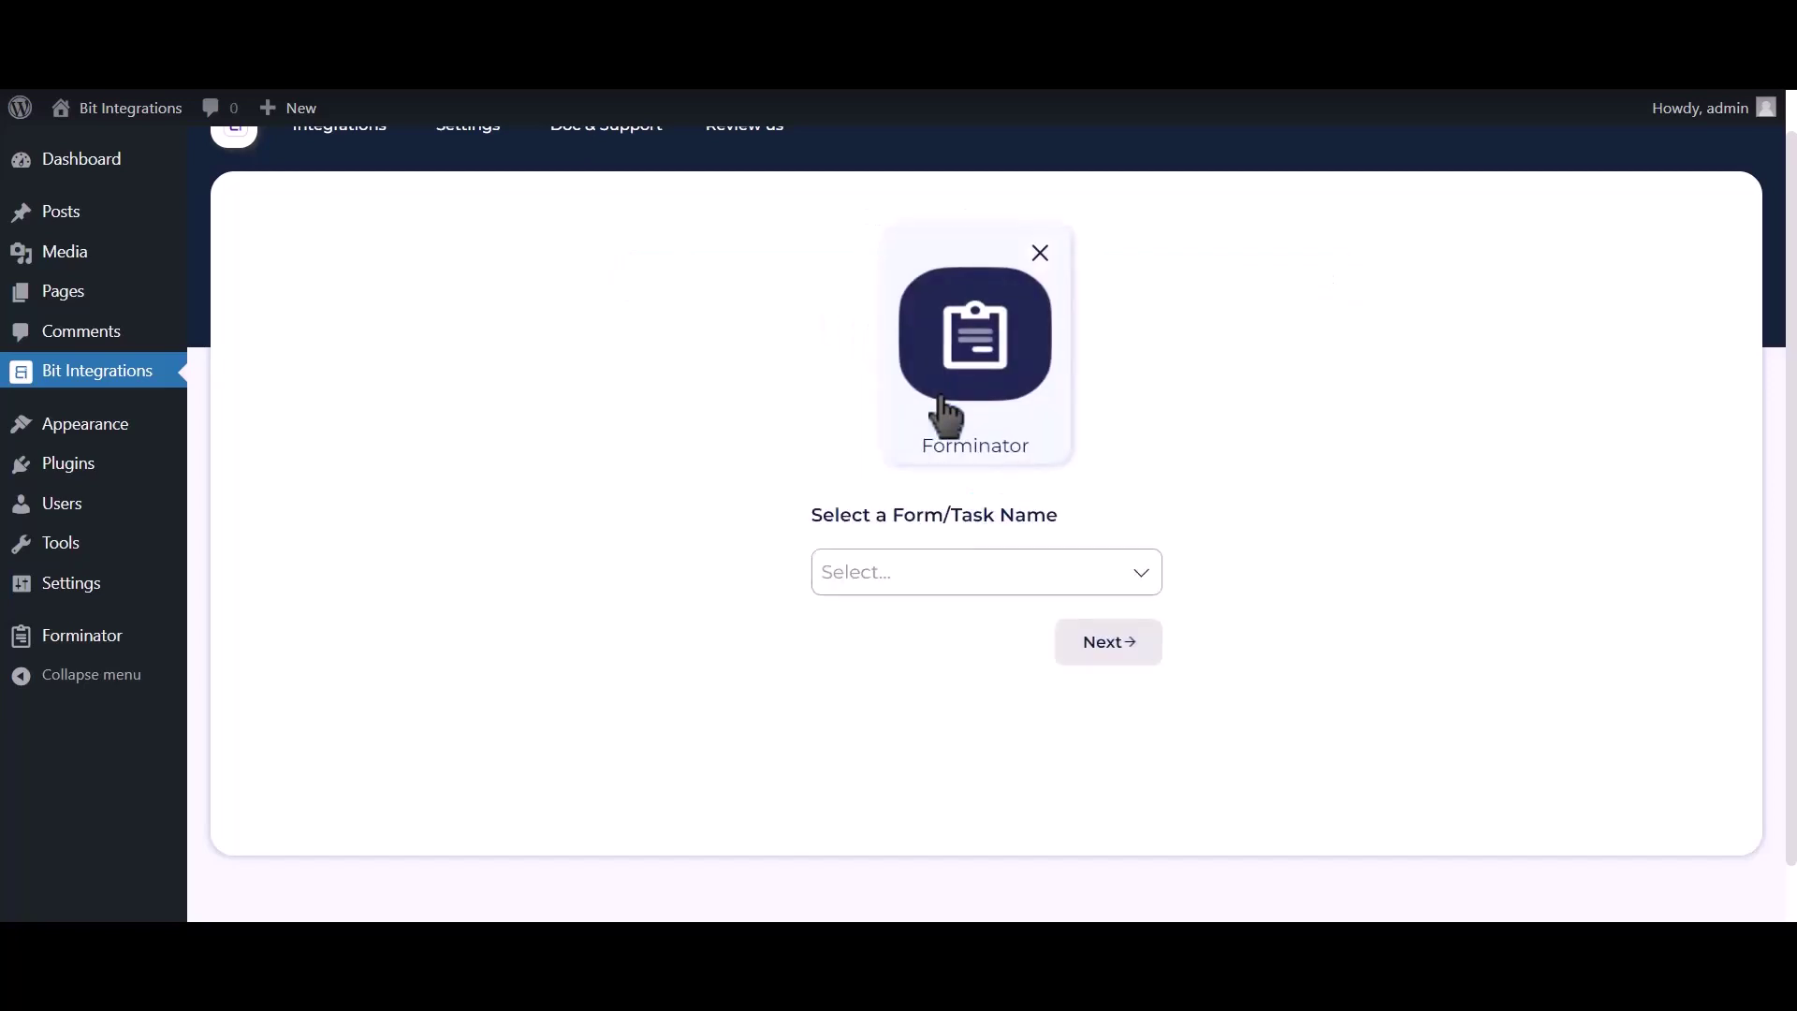
left_click(926, 561)
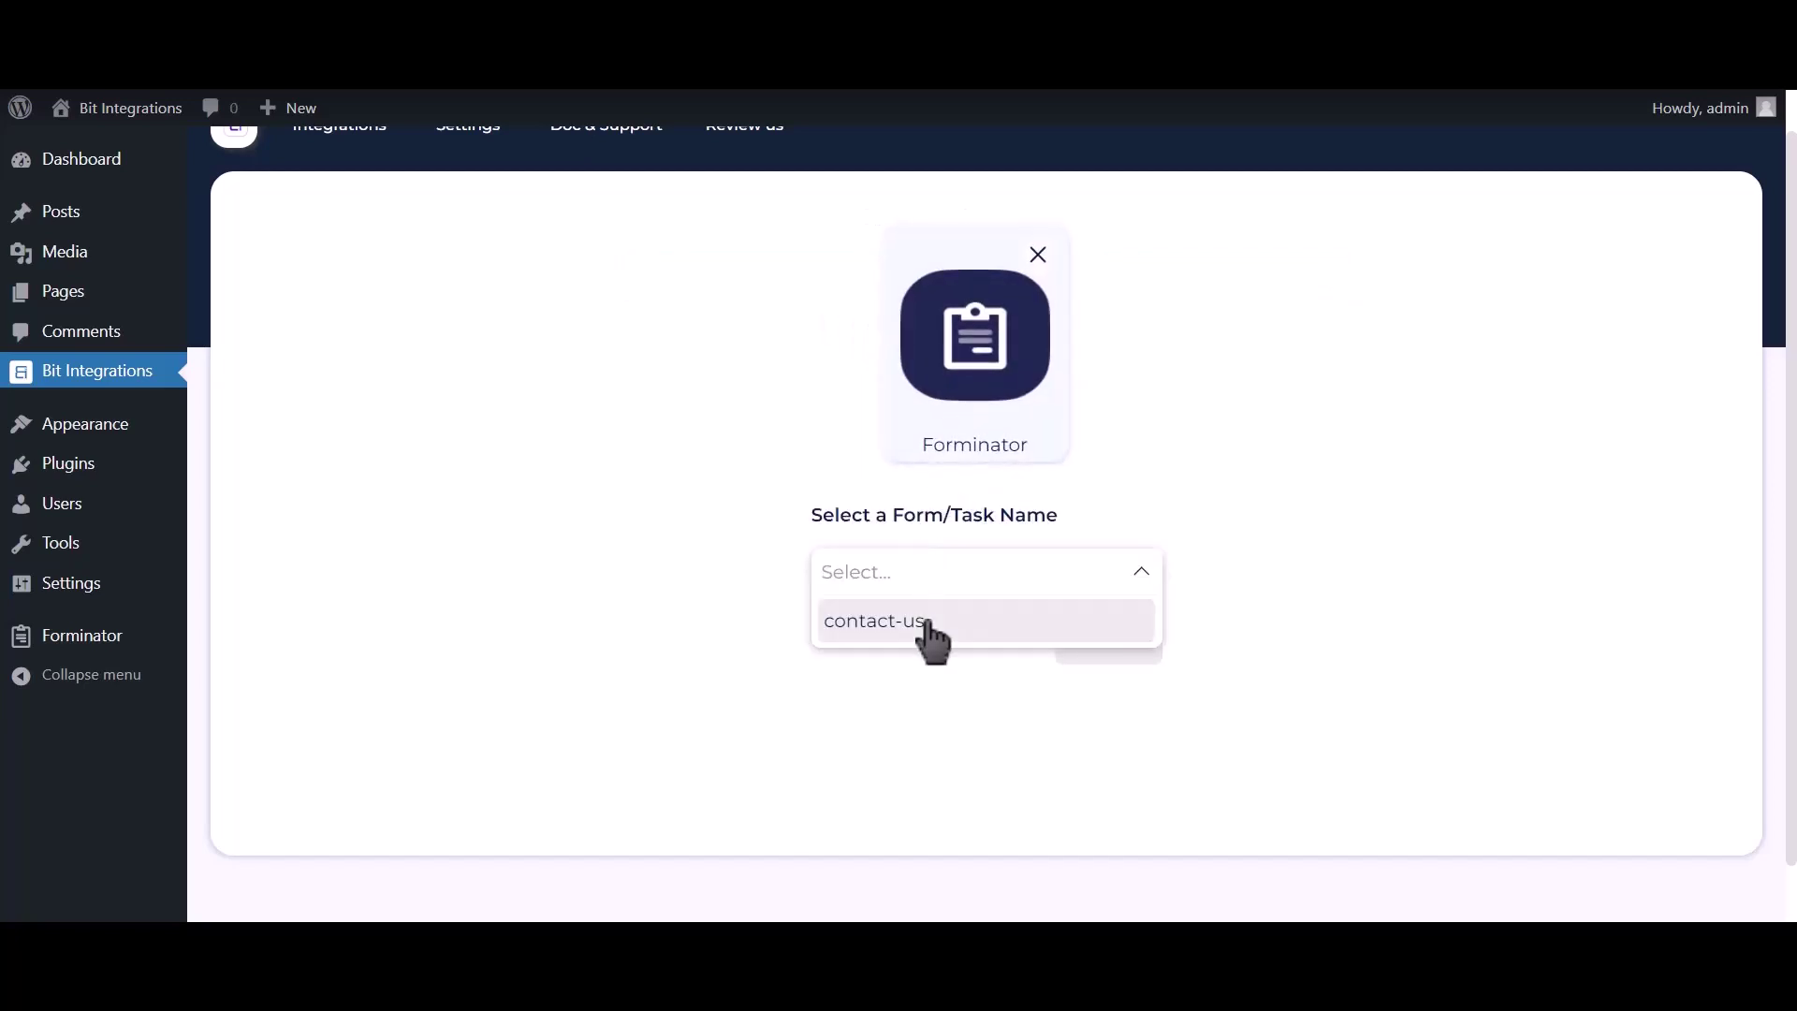
left_click(932, 623)
left_click(1078, 647)
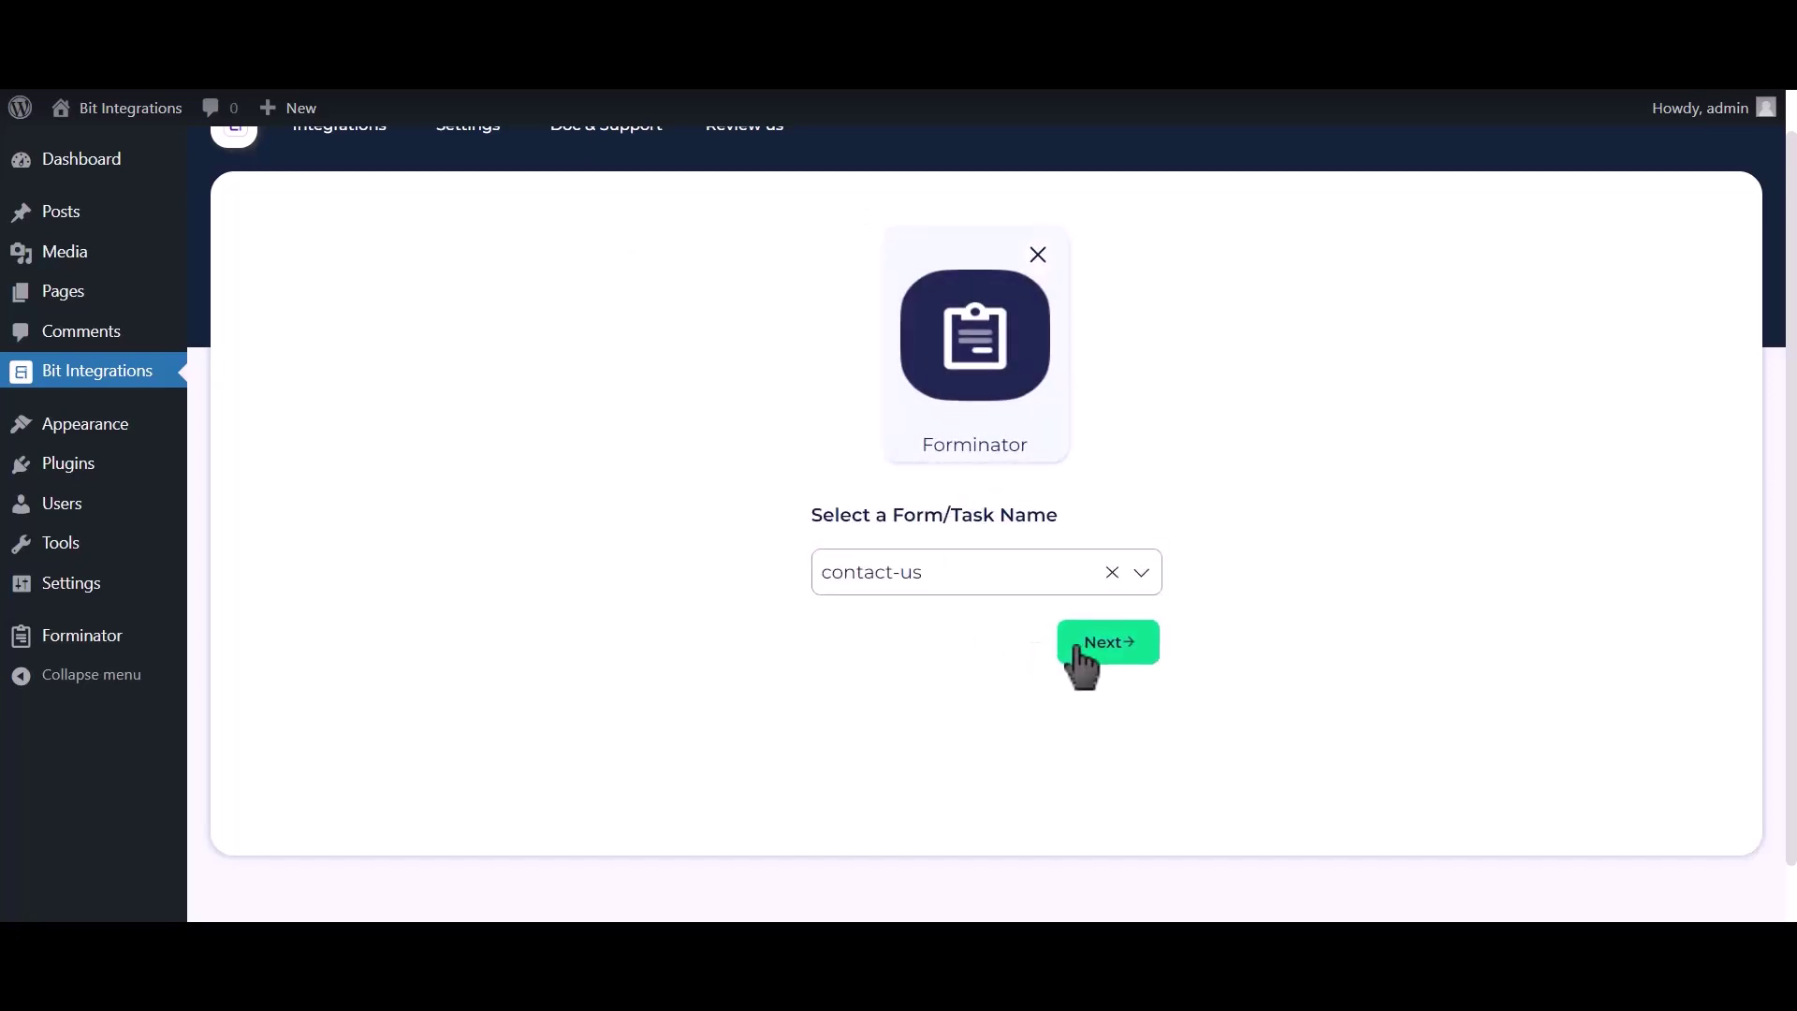
left_click(1469, 299)
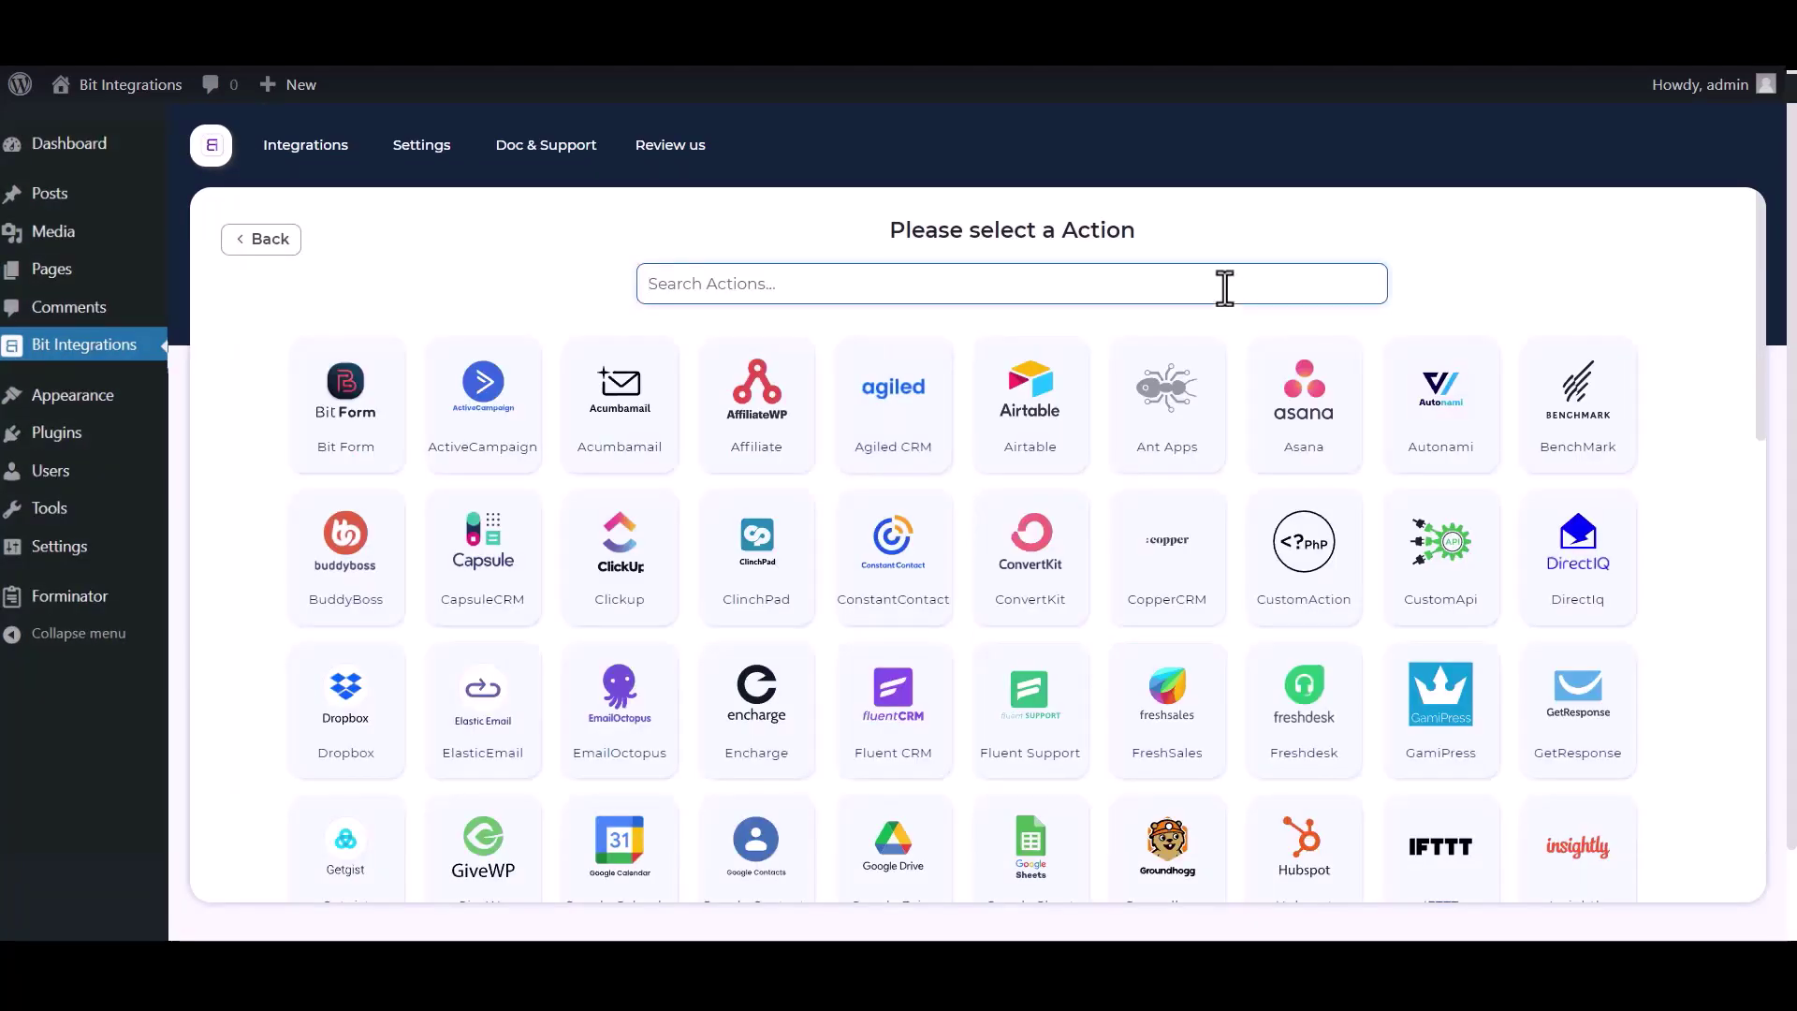
Pick Salesforce as the action and review its Integration Name, Client id and Client secret fields
type("s")
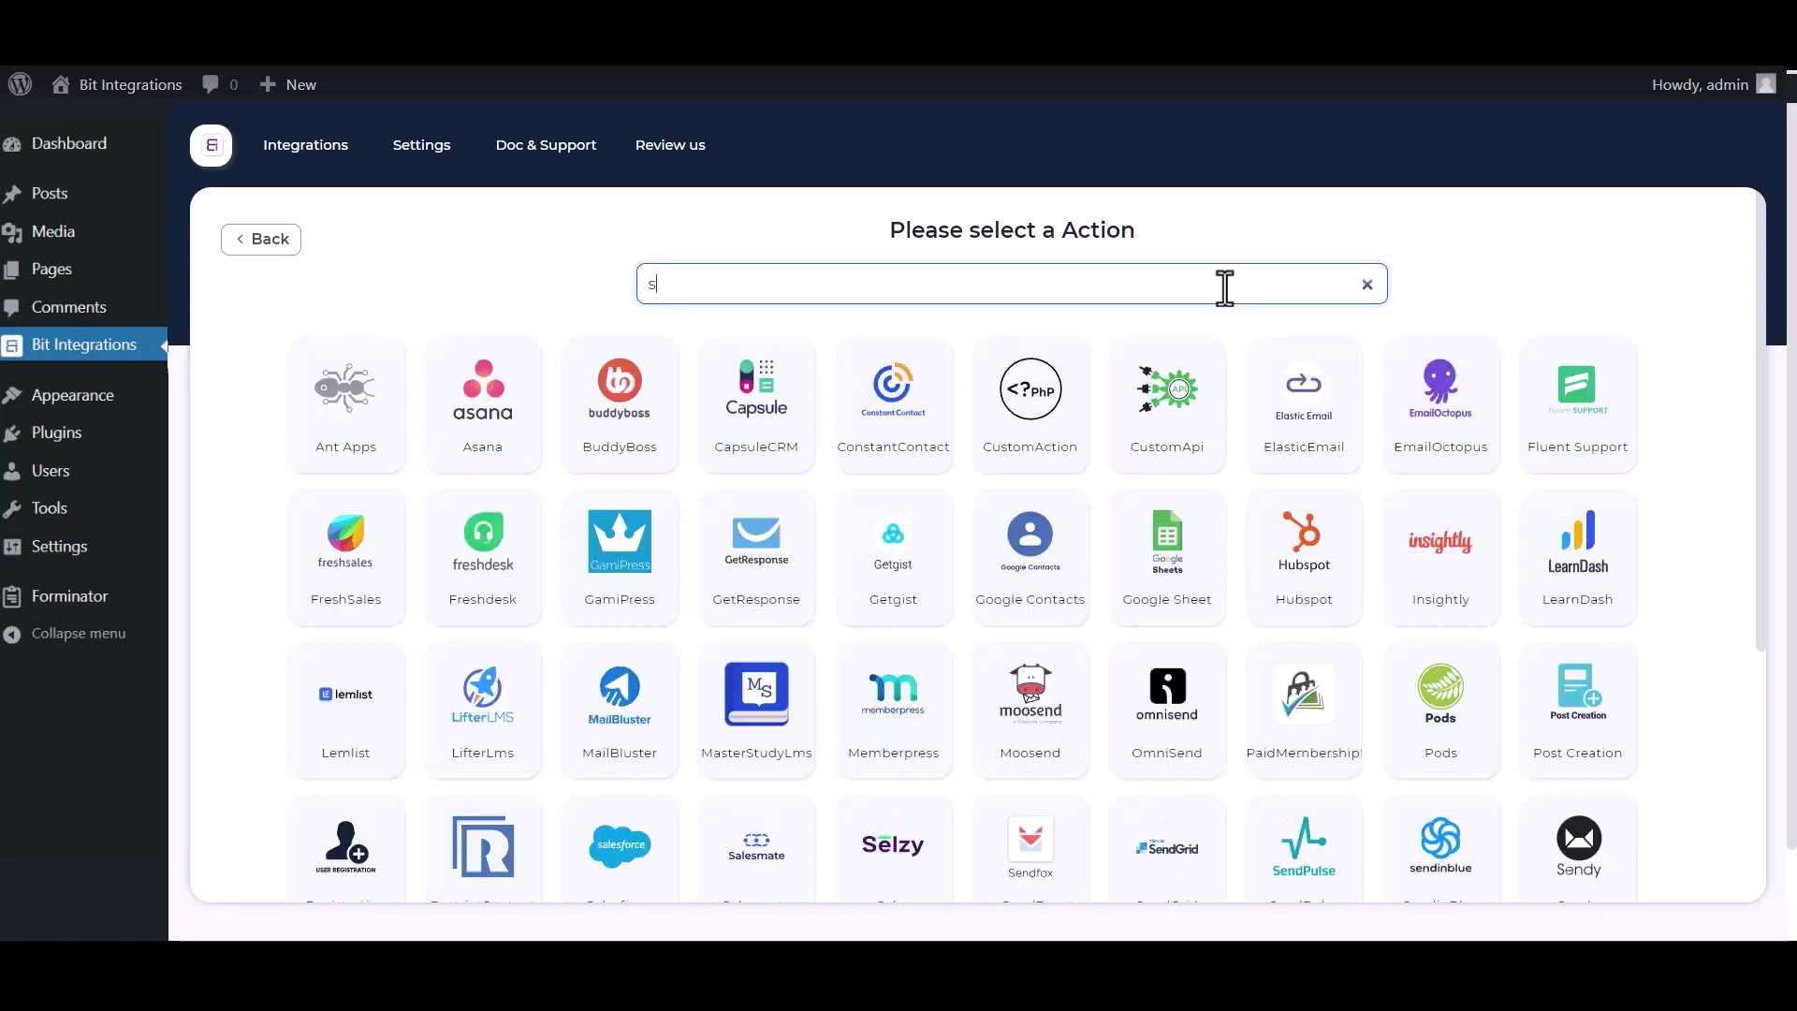
type("ales")
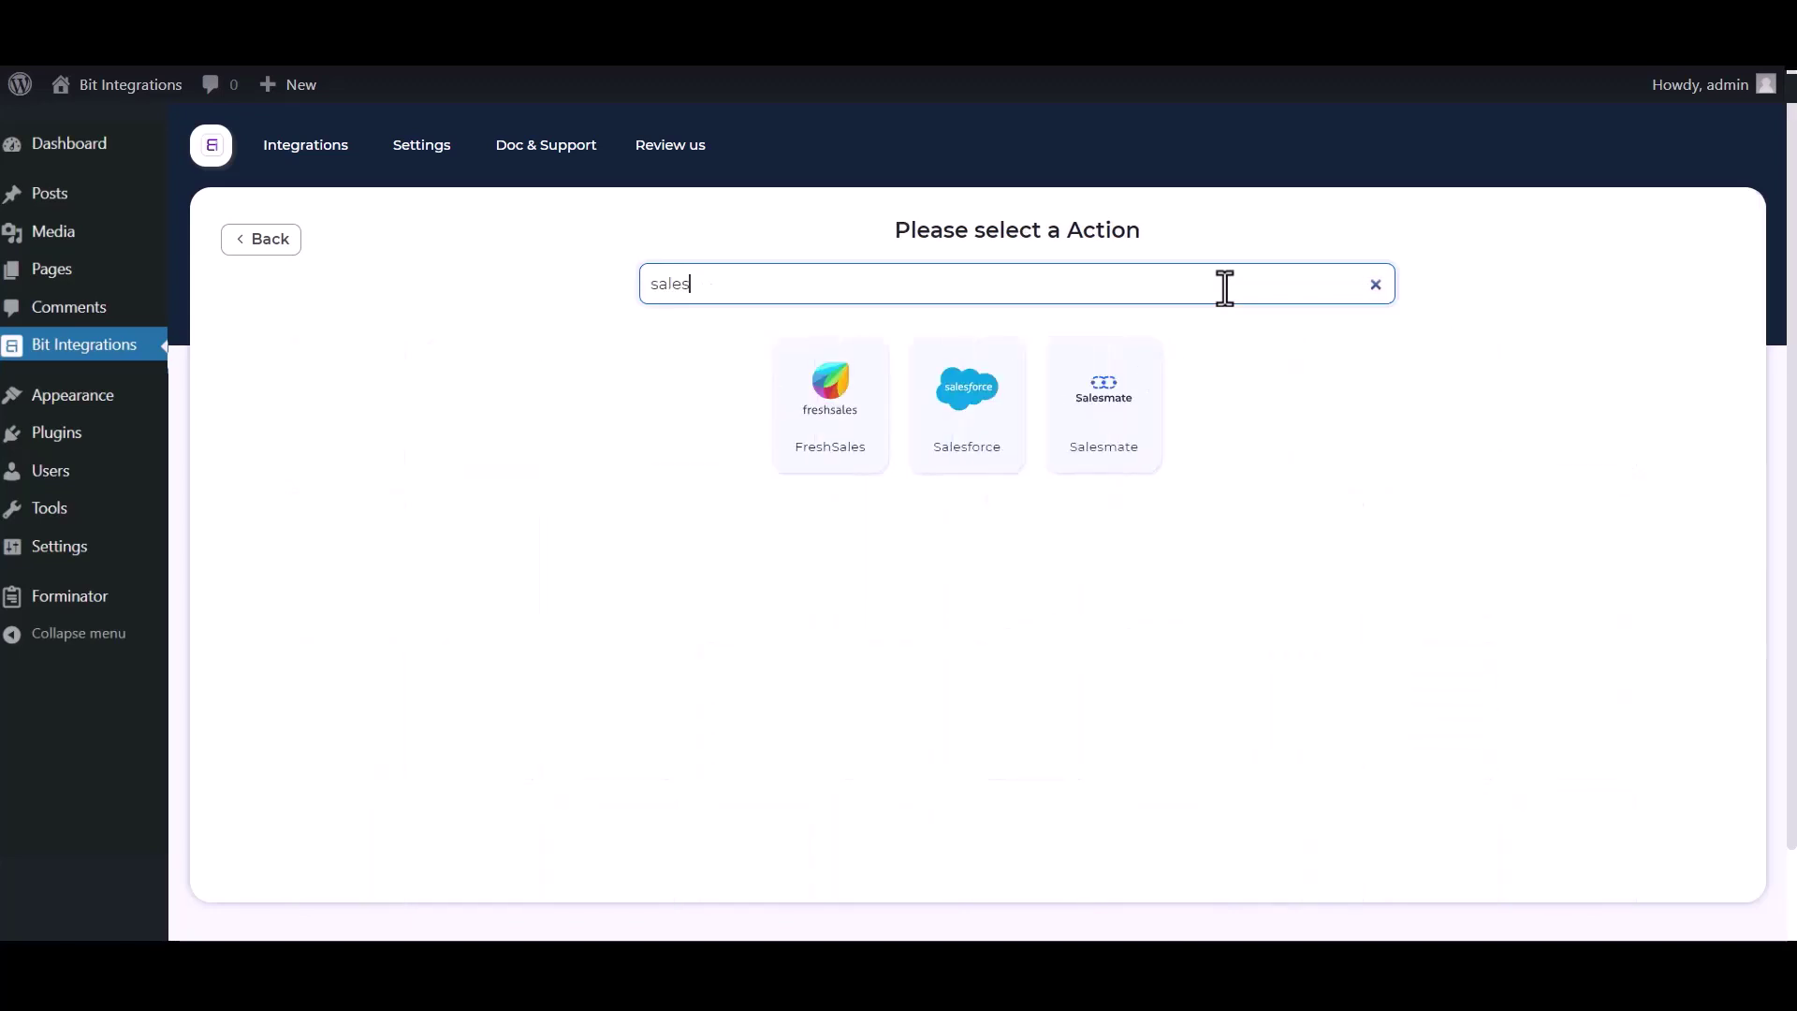
left_click(945, 432)
left_click(748, 365)
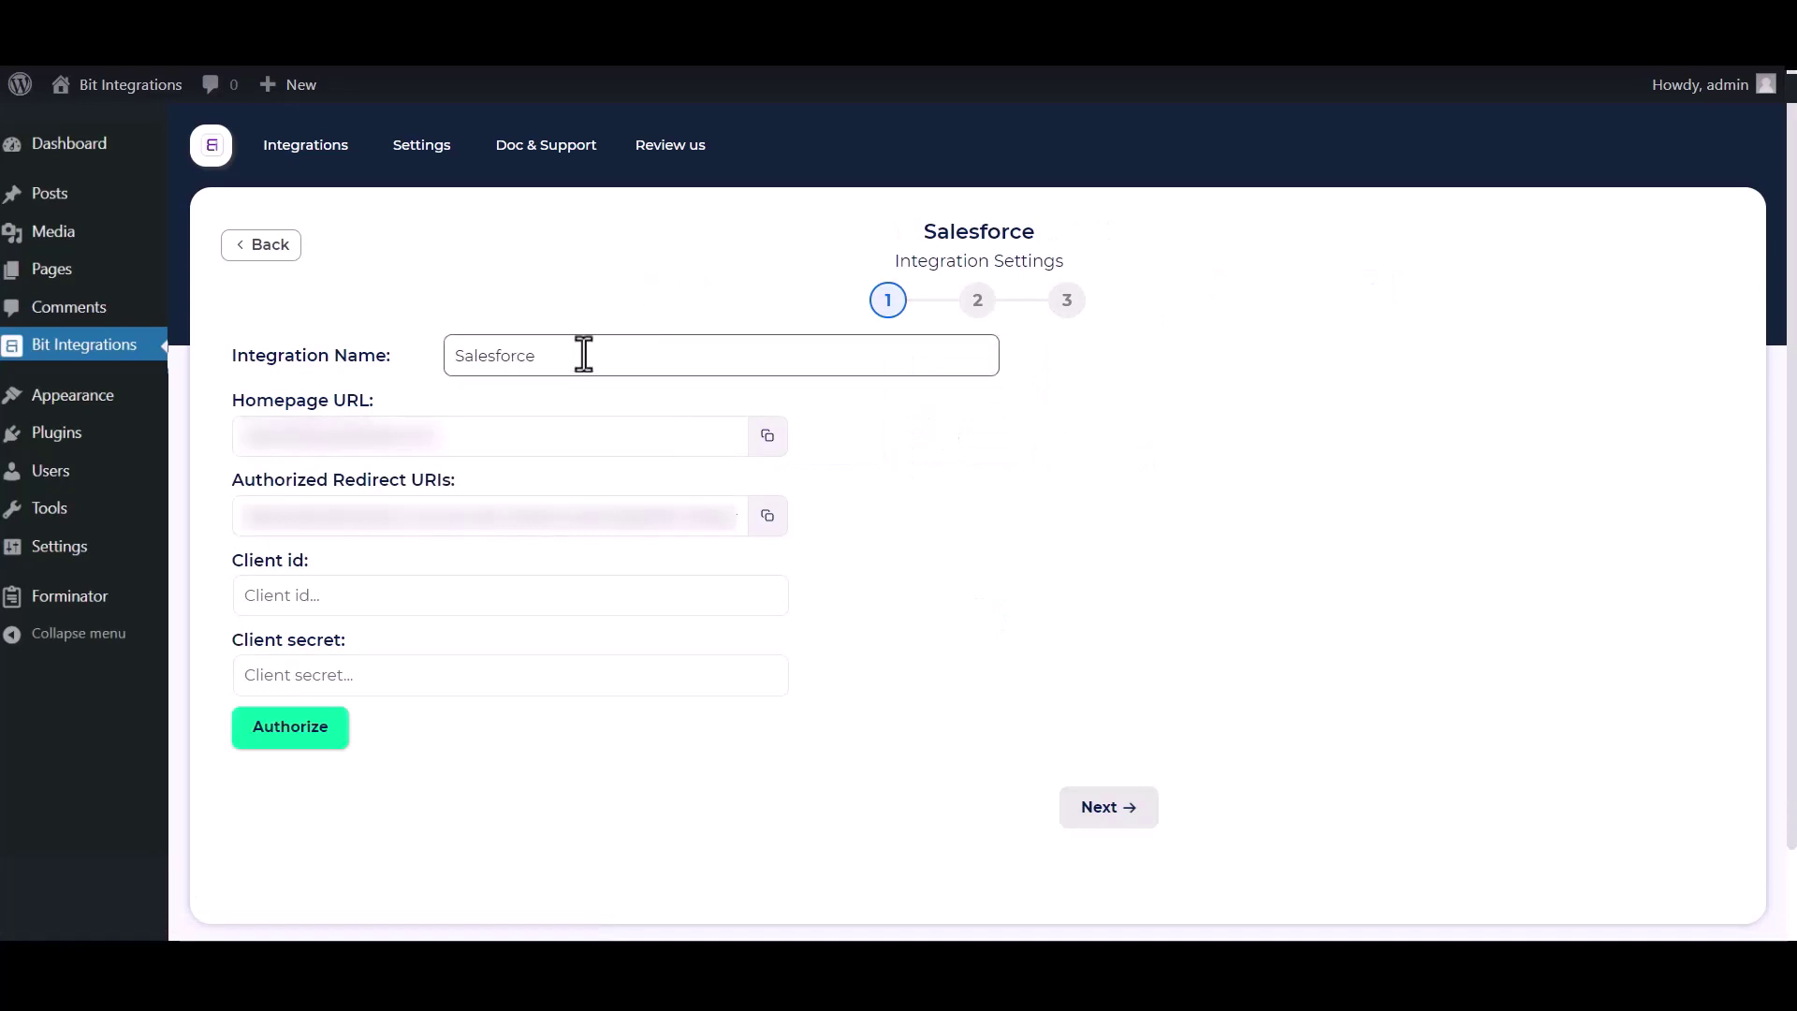
left_click_drag(570, 355, 441, 353)
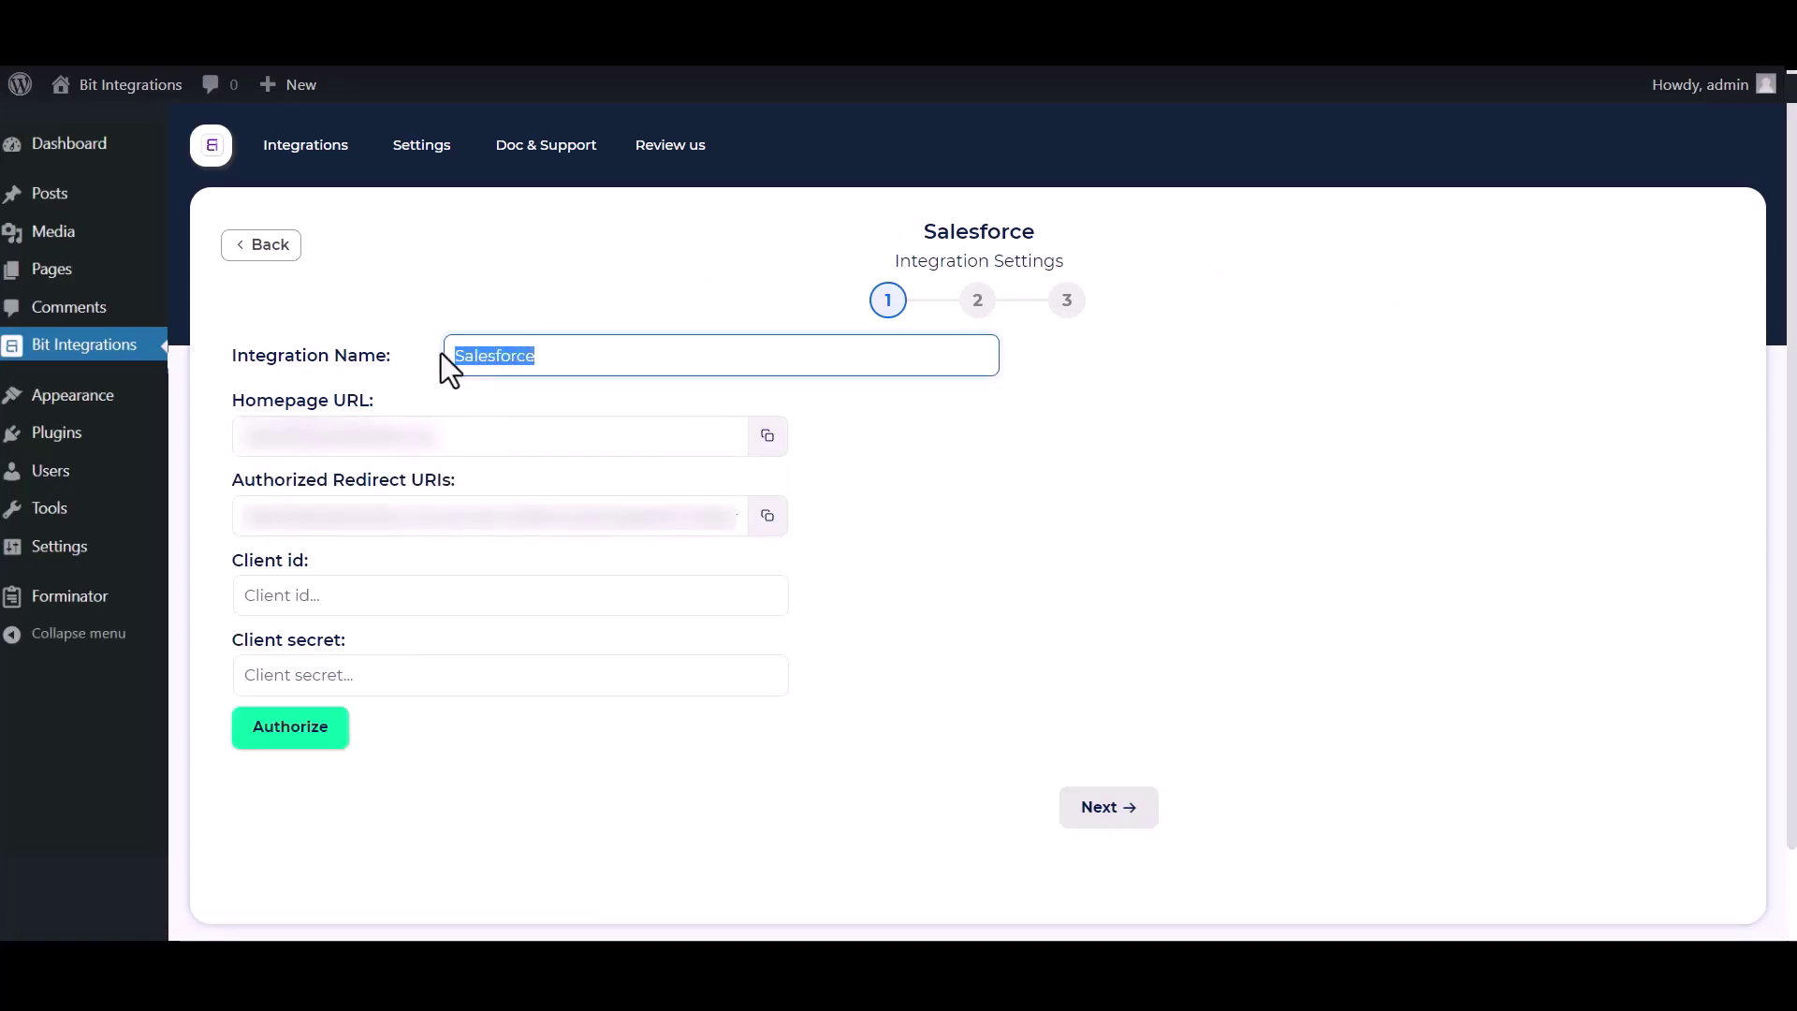
left_click(1007, 673)
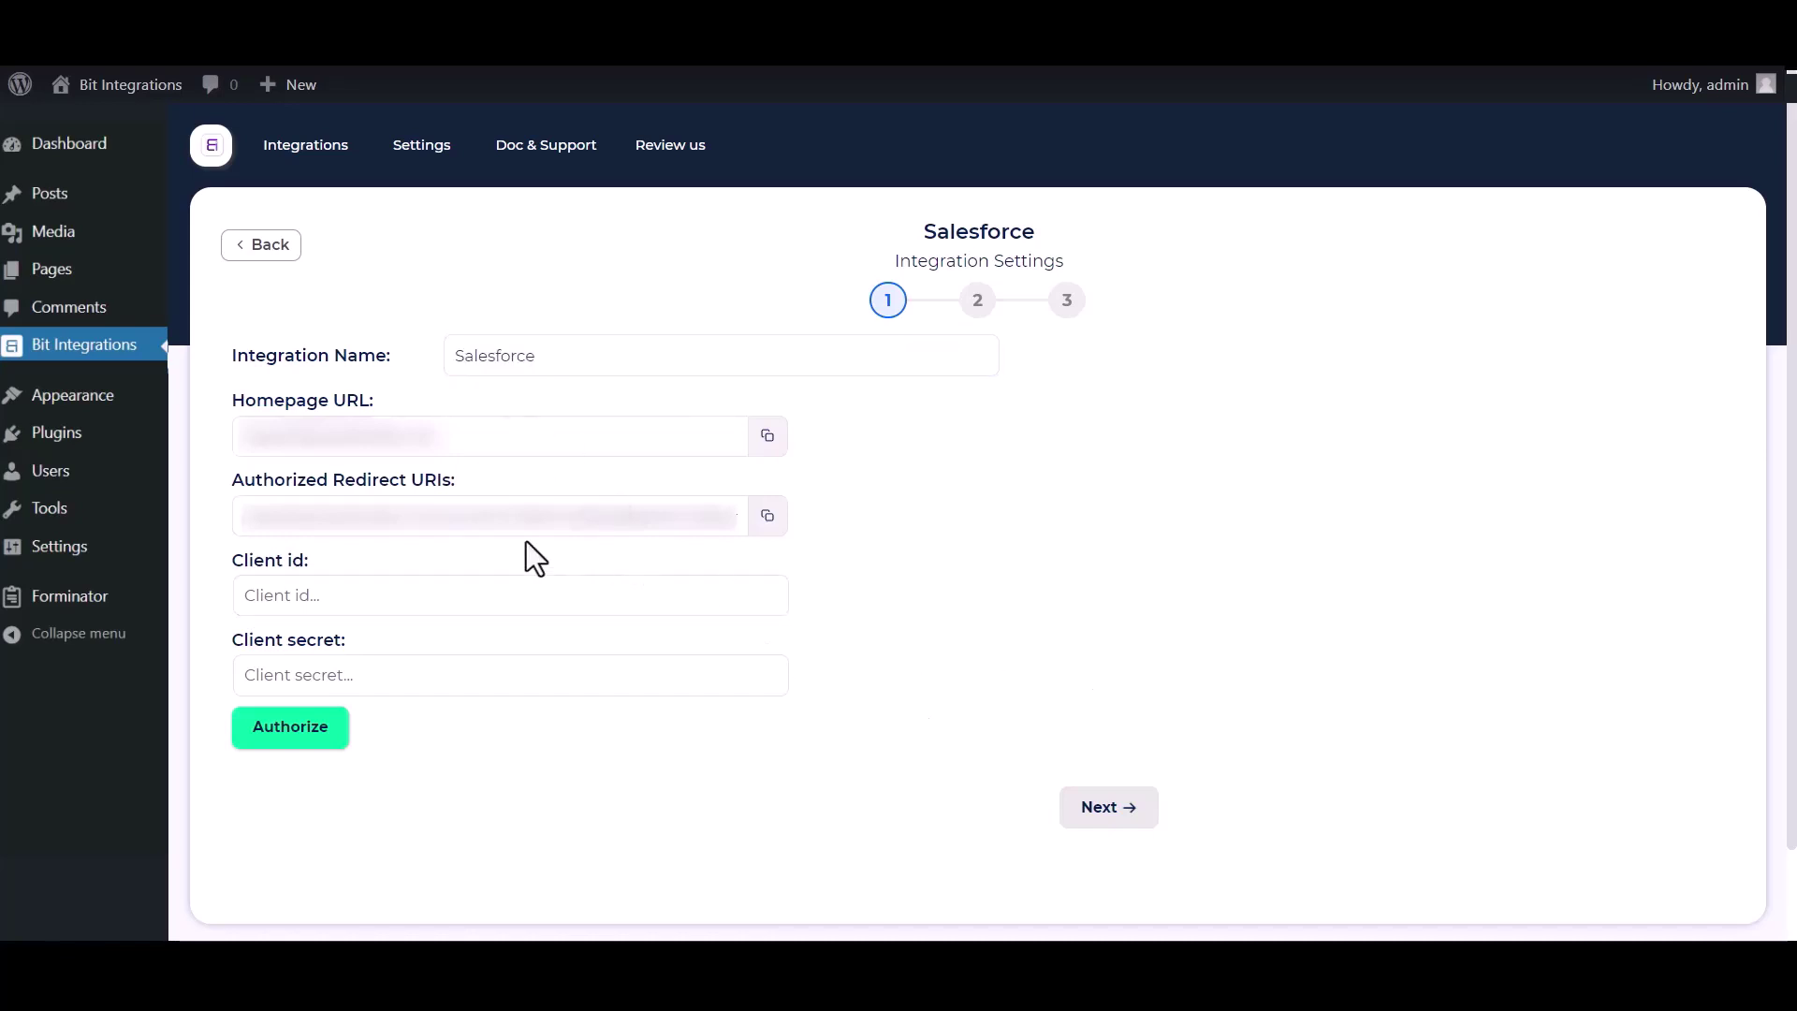
left_click_drag(228, 558, 327, 571)
left_click_drag(230, 638, 374, 638)
left_click(958, 615)
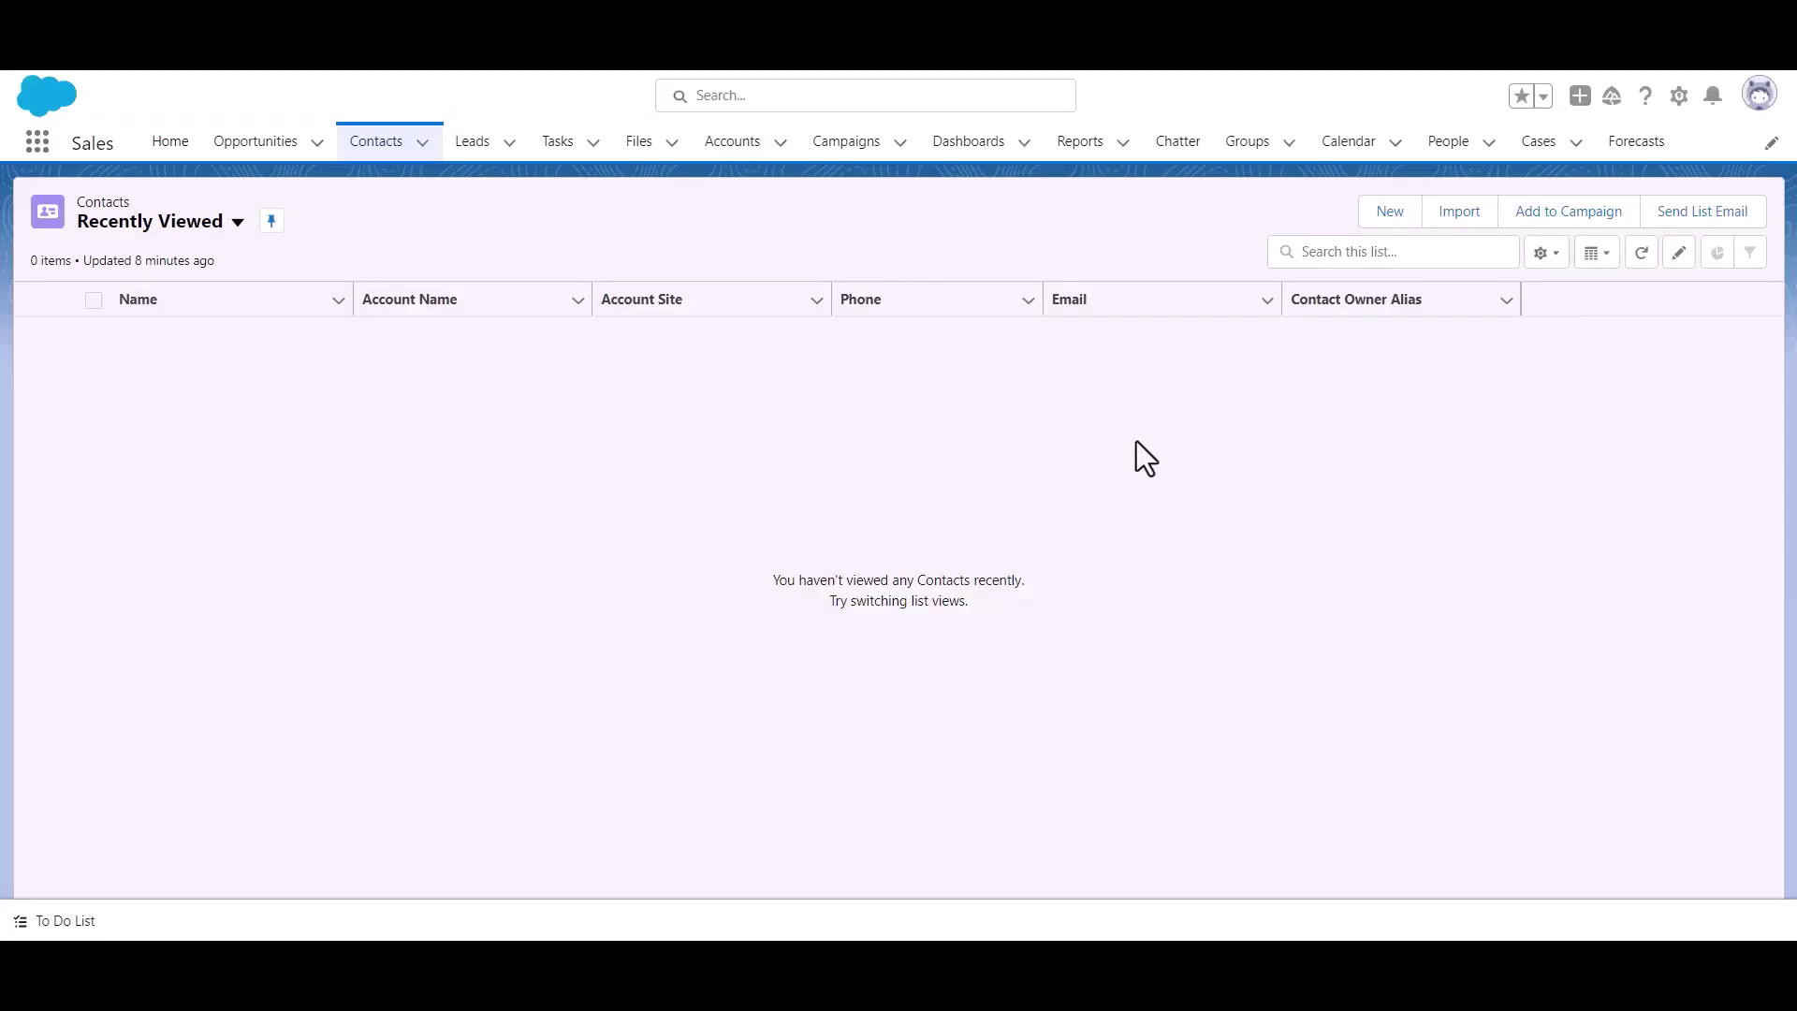
Go to Salesforce Setup and open App Manager under Platform Tools > Apps
left_click(1678, 97)
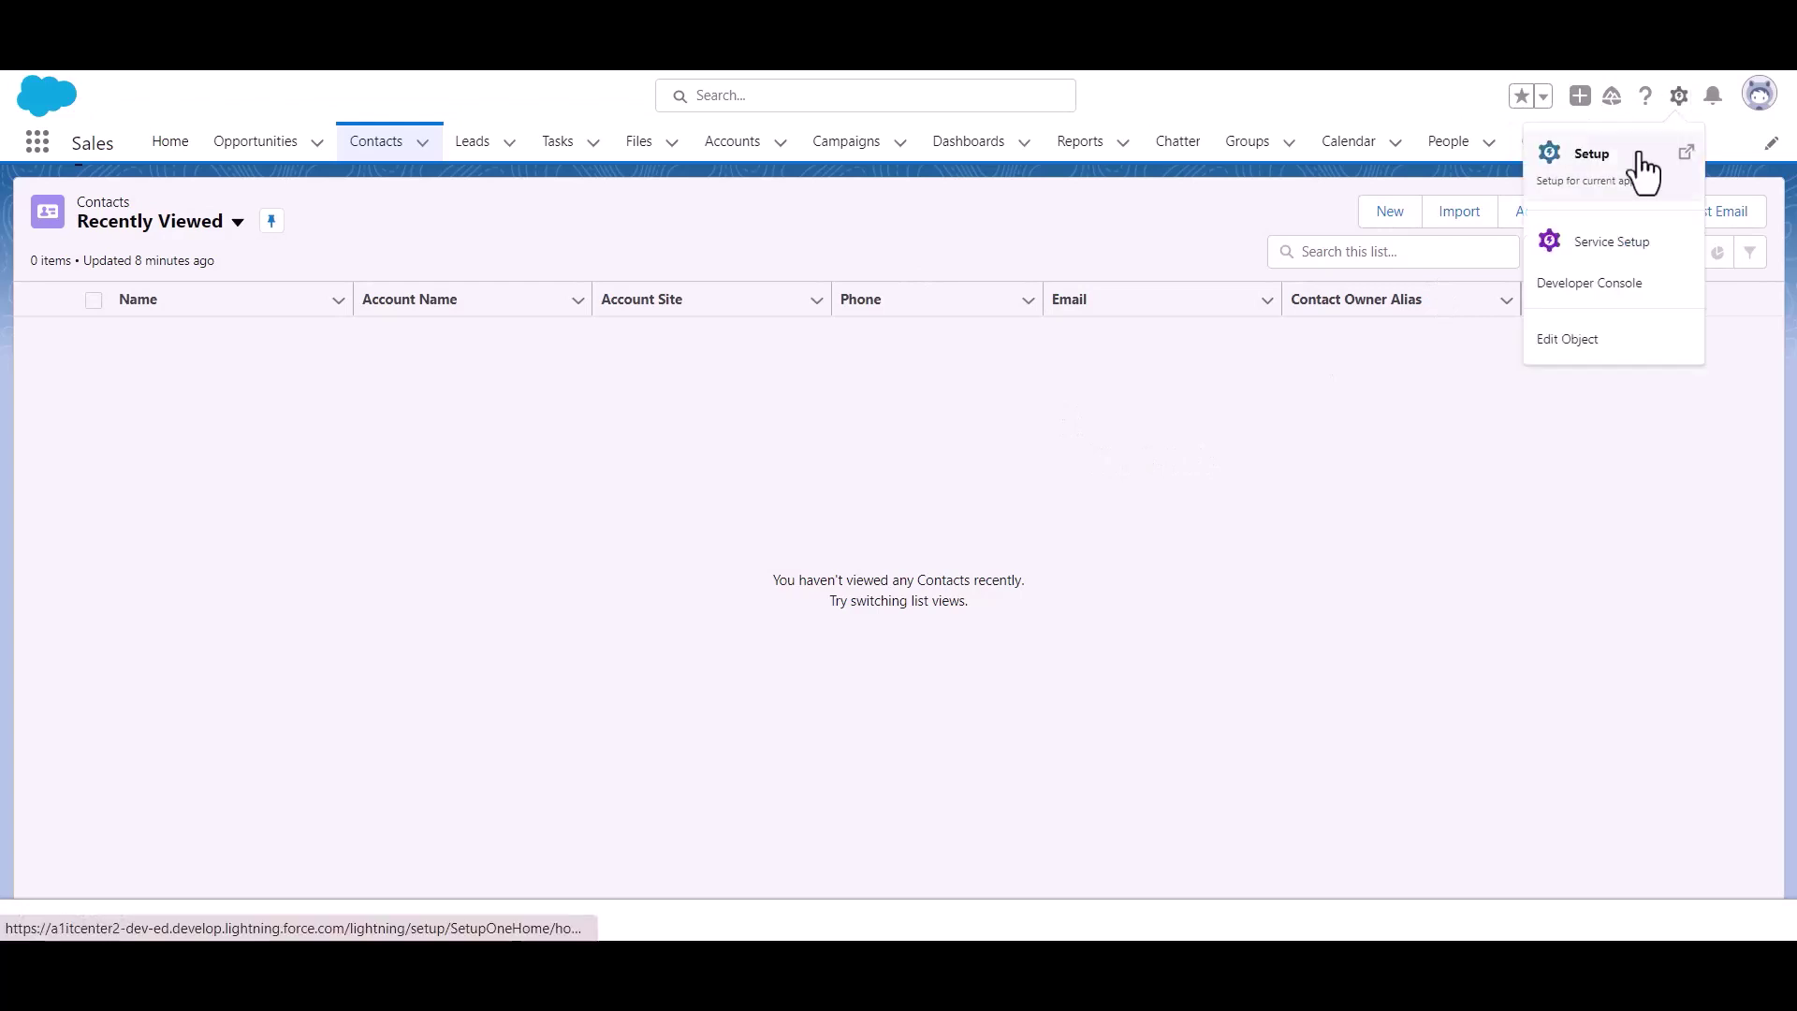
left_click(1628, 176)
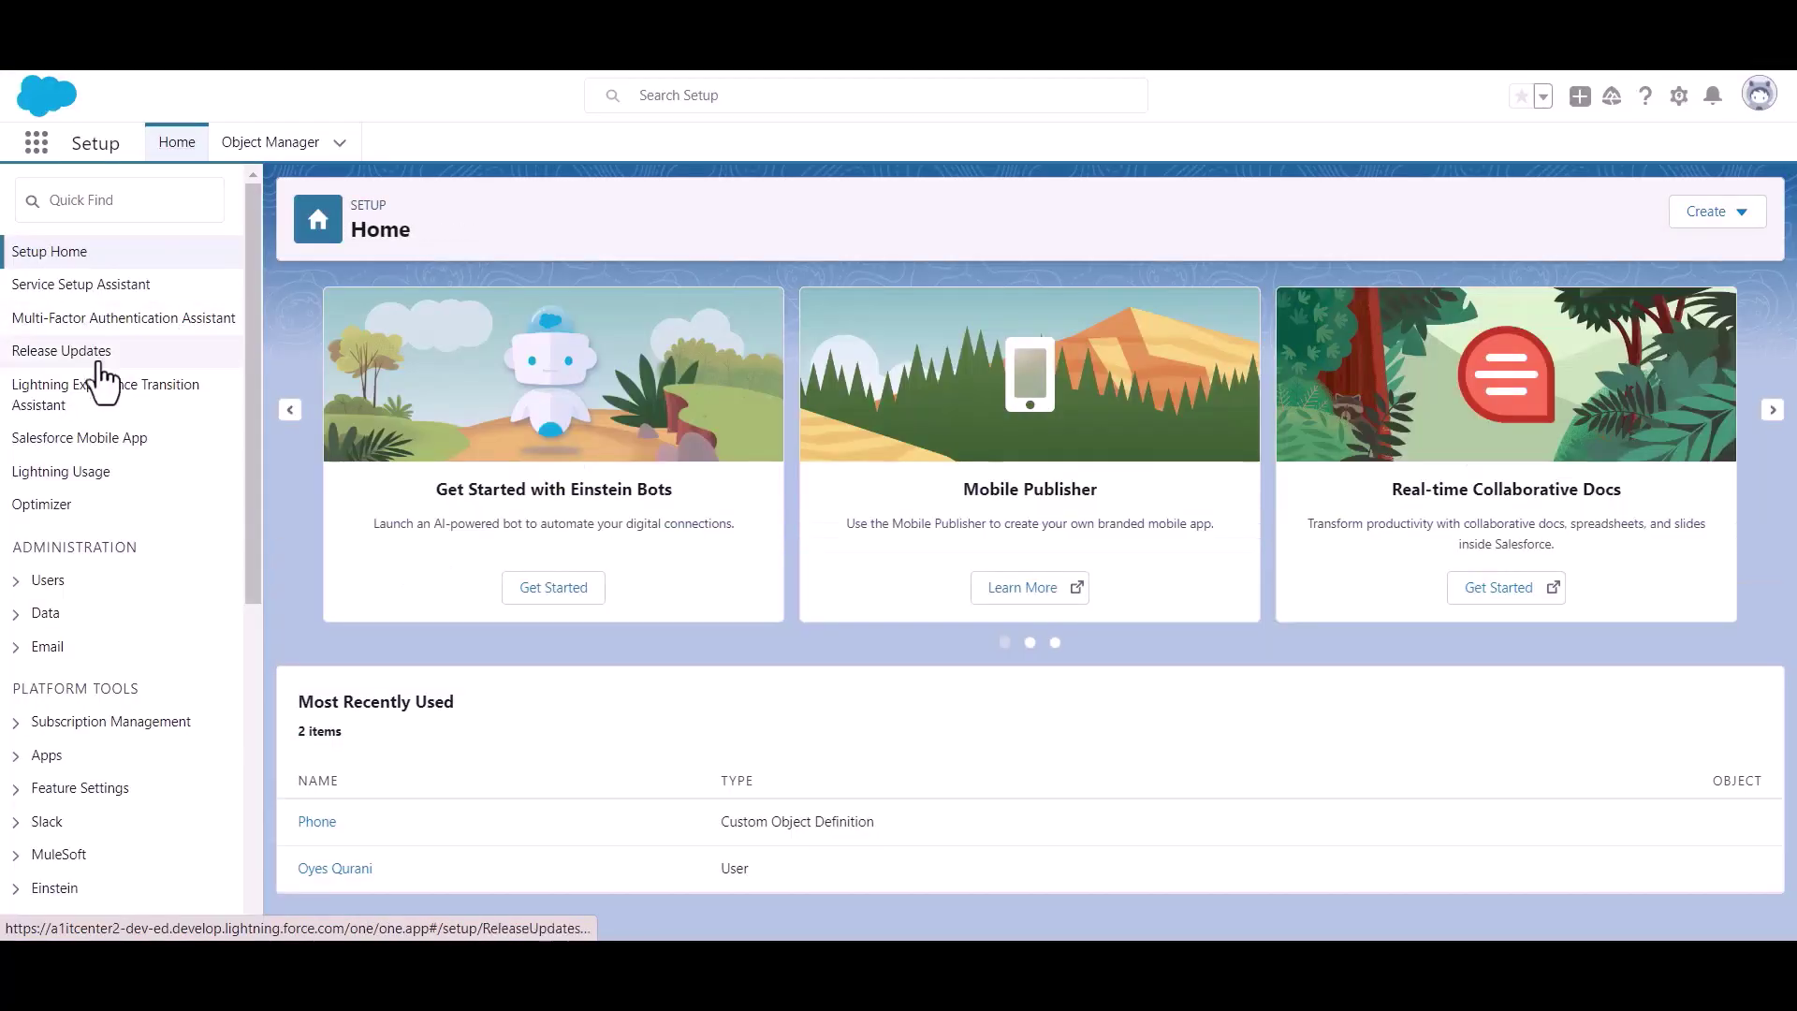
scroll(112, 401, "down", 3)
left_click_drag(15, 457, 183, 457)
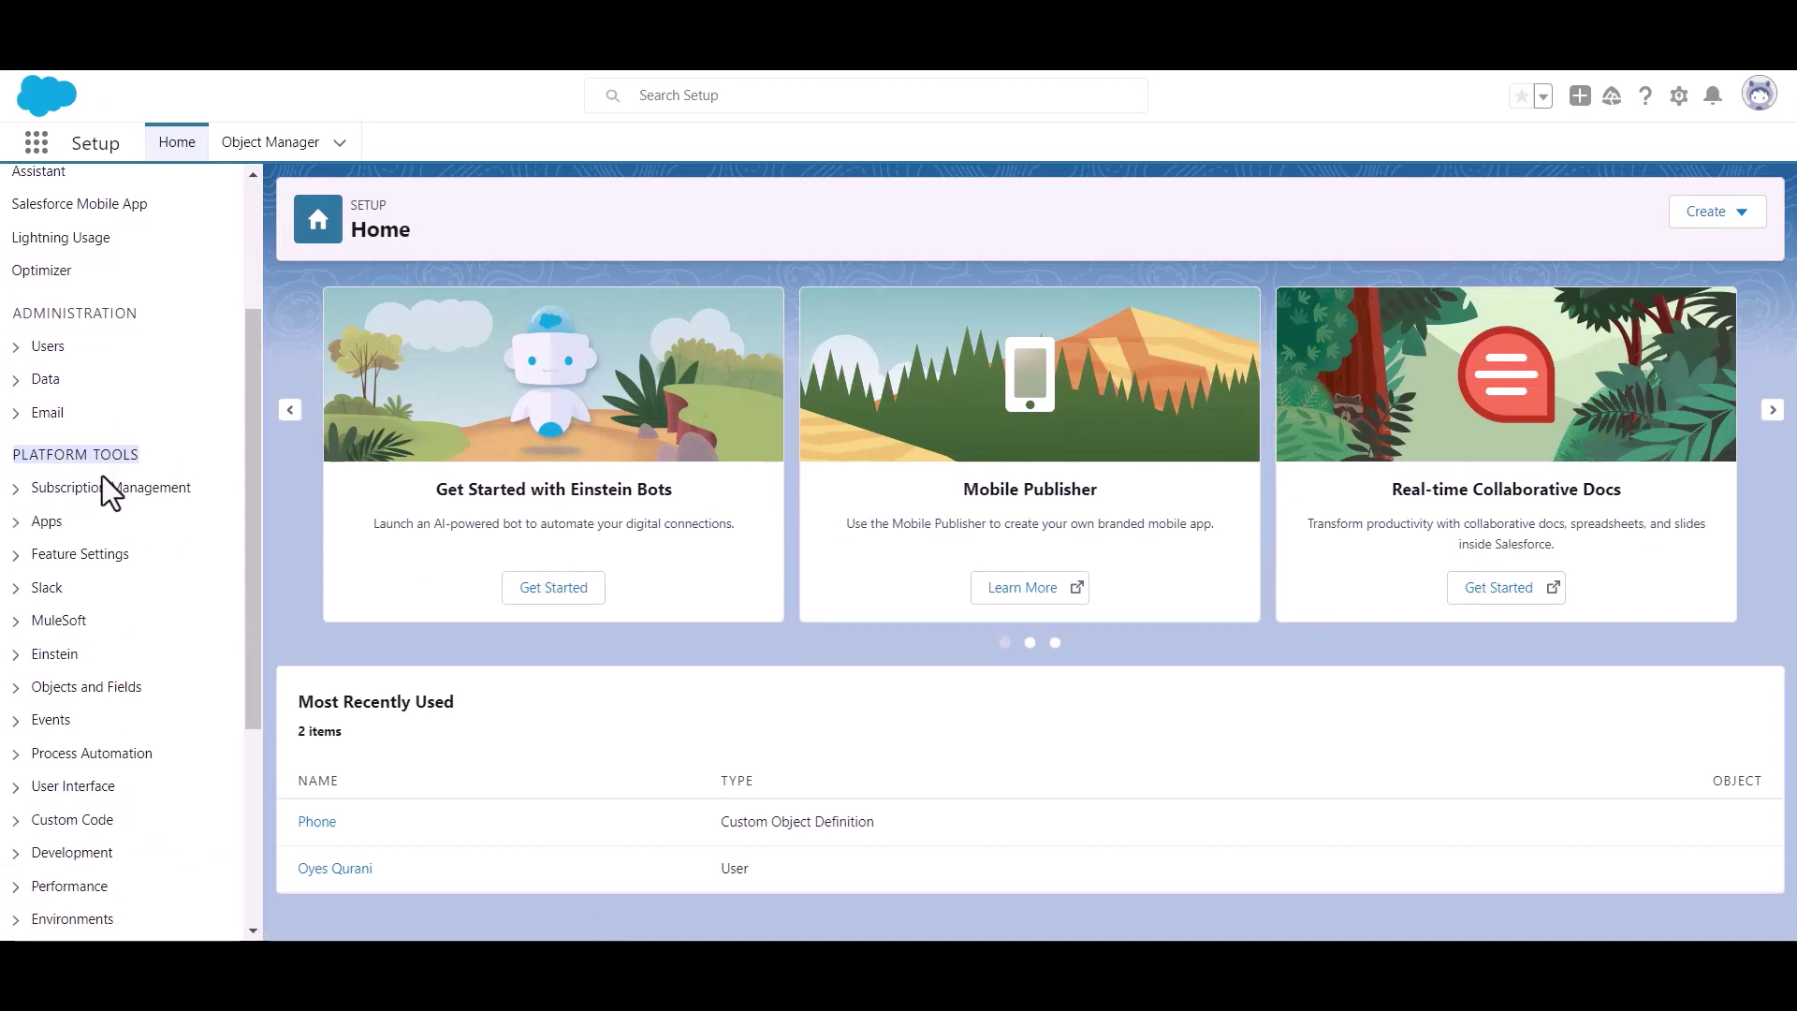
left_click(17, 521)
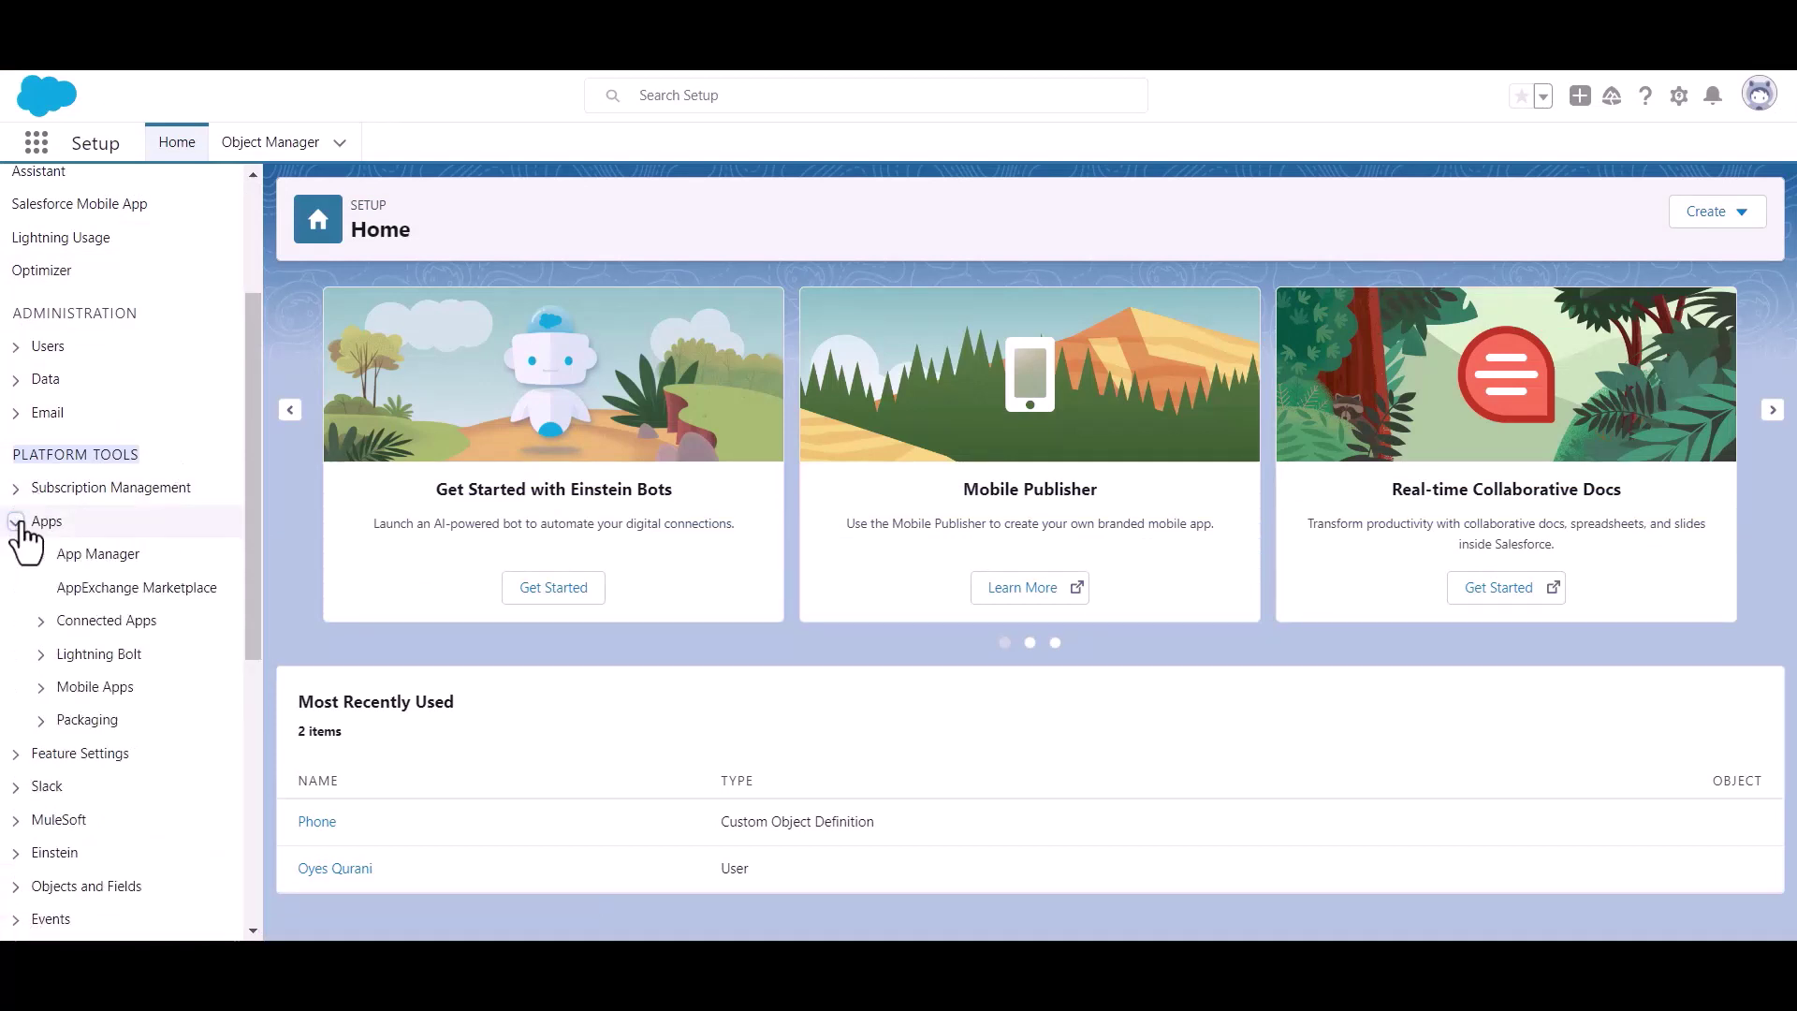
left_click(106, 562)
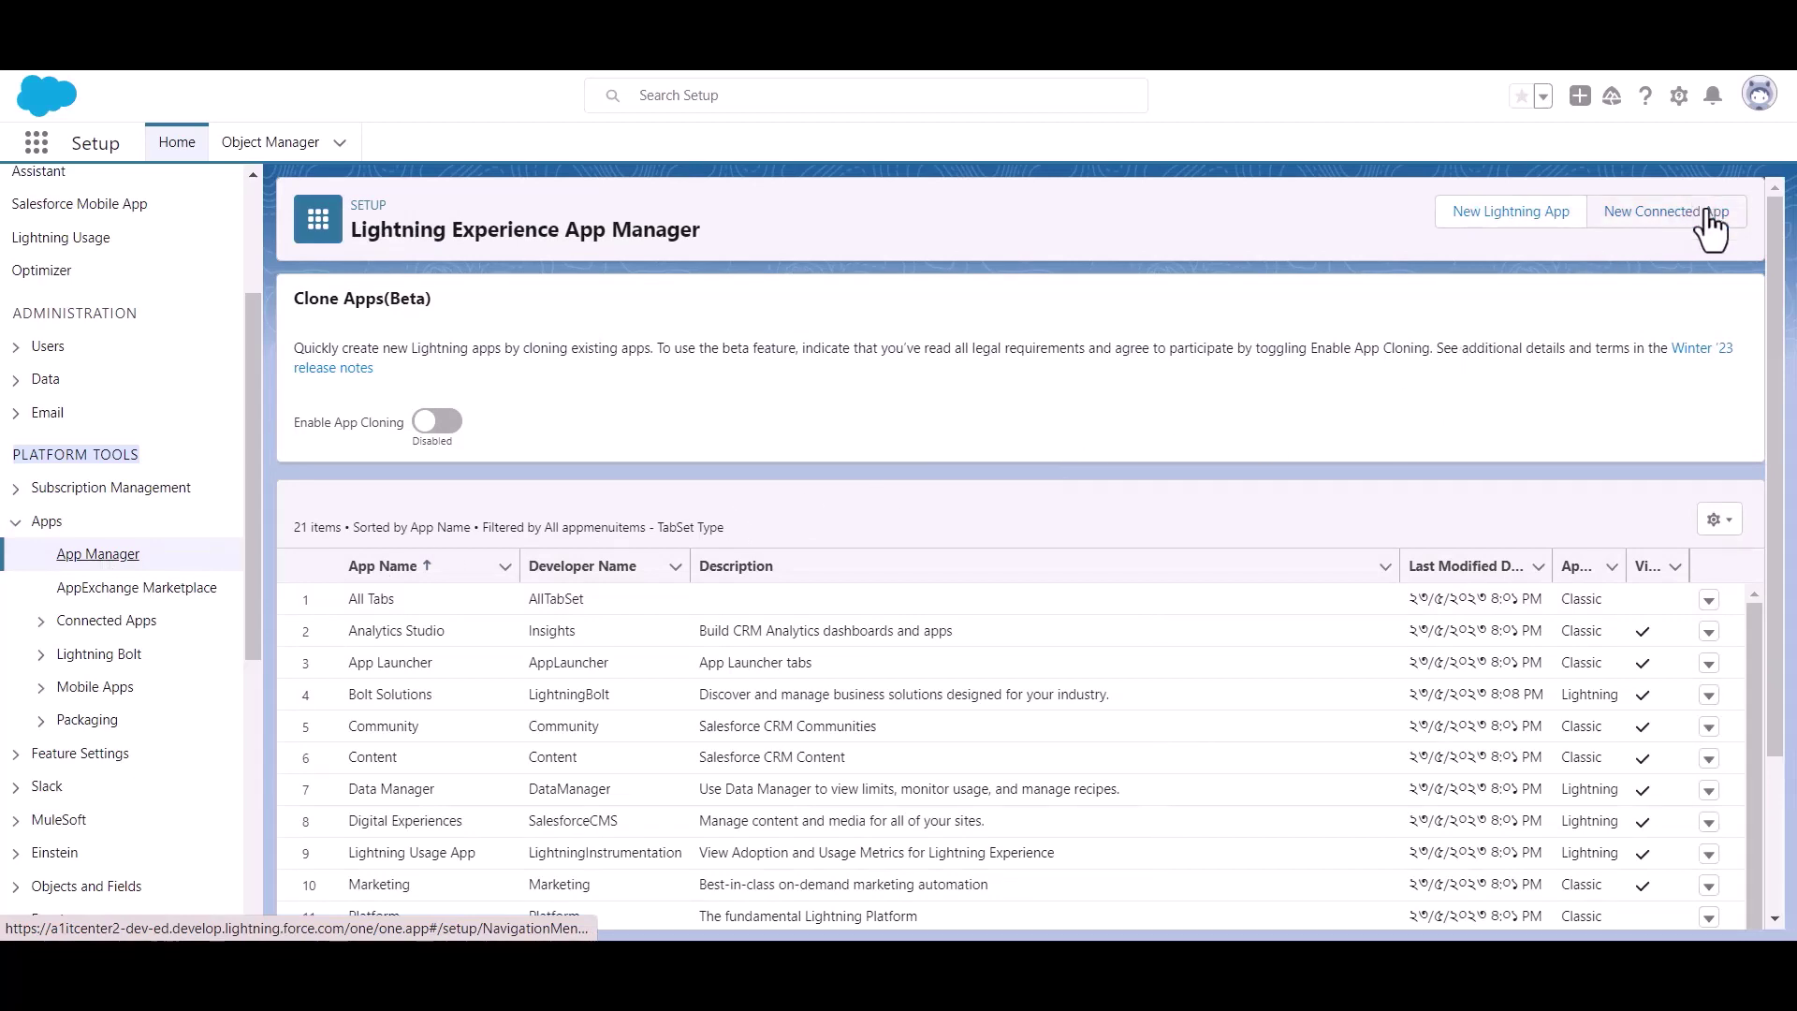
Start a new connected app named Bit Apps and fill in the contact e-mail
left_click(1654, 240)
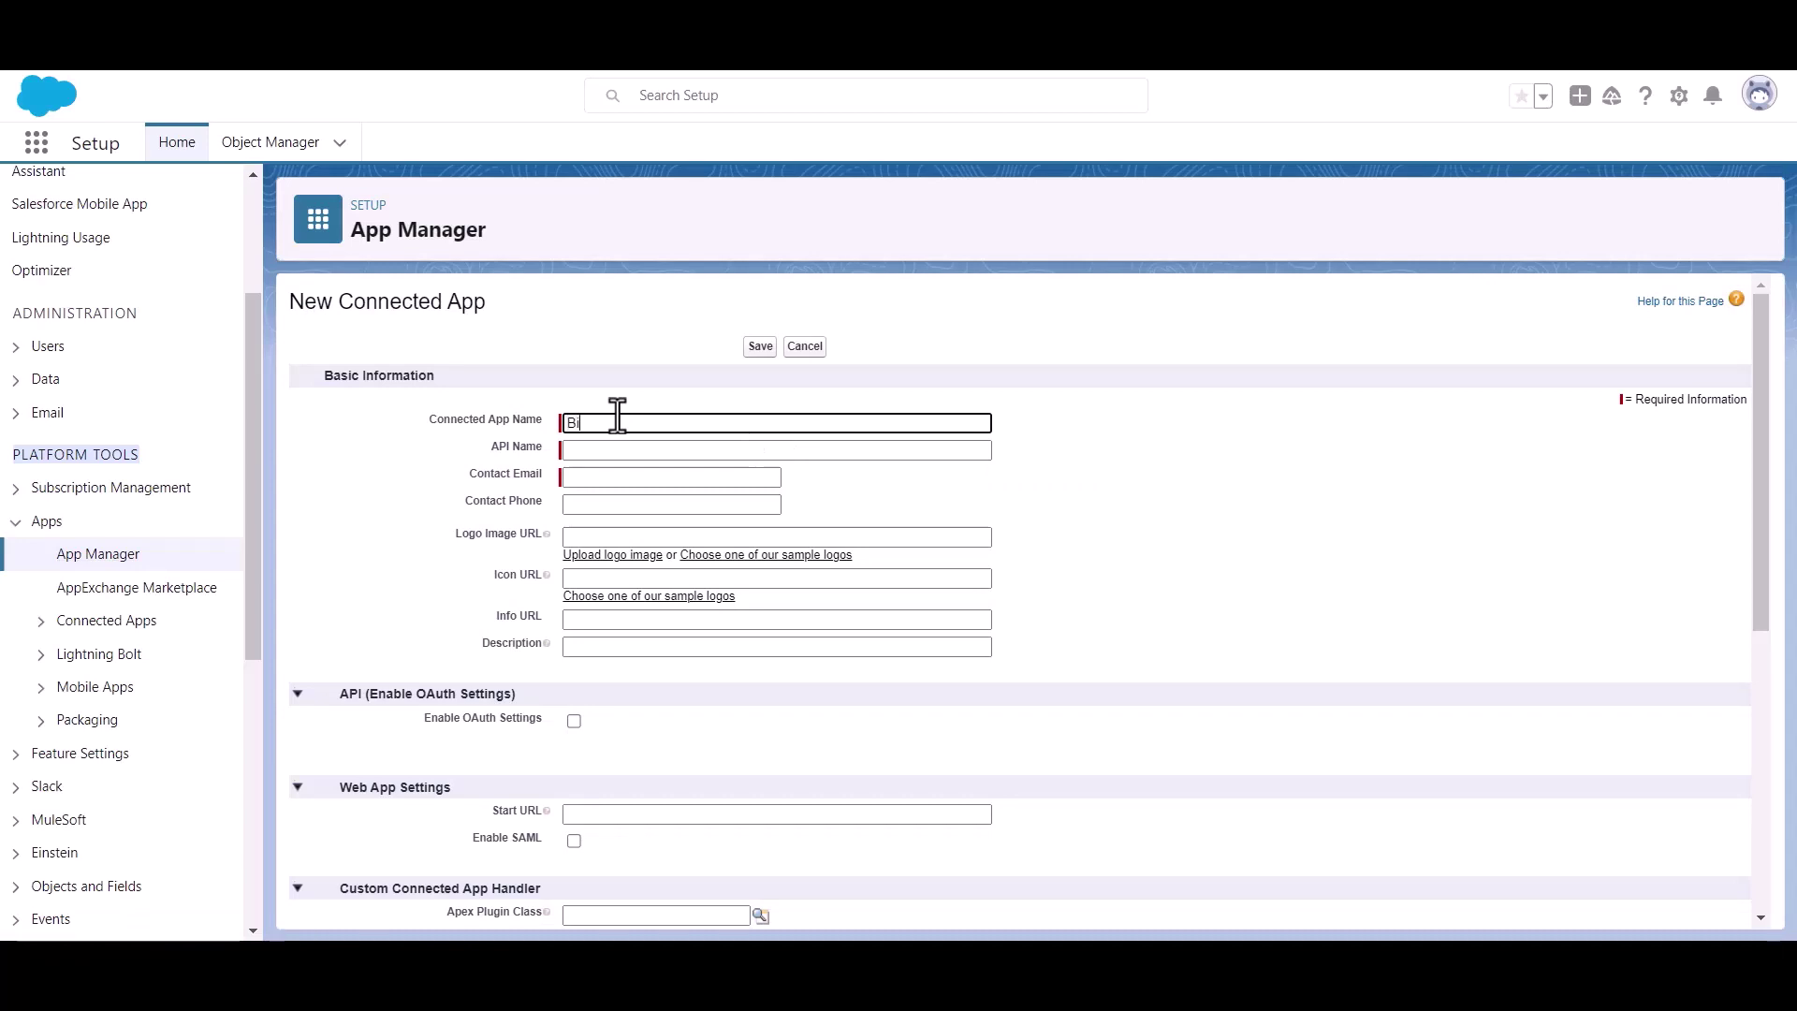
type("Bit Apps")
left_click(628, 477)
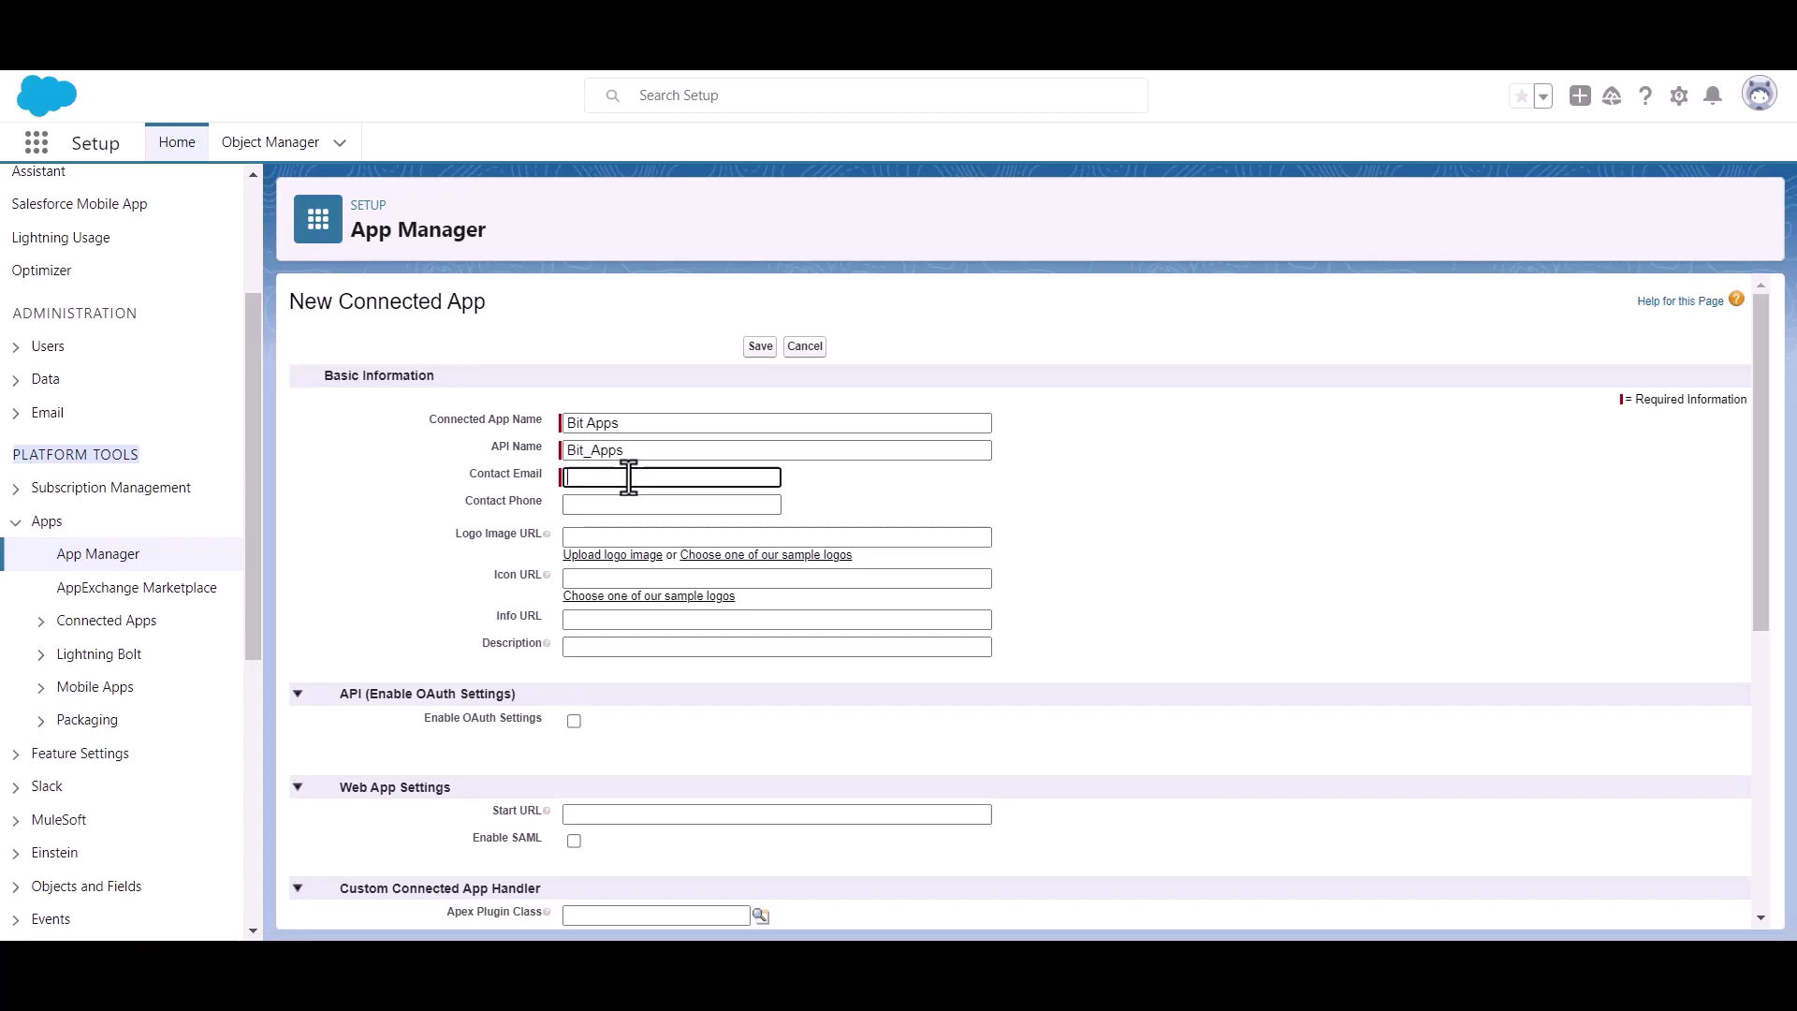
key("ctrl+v")
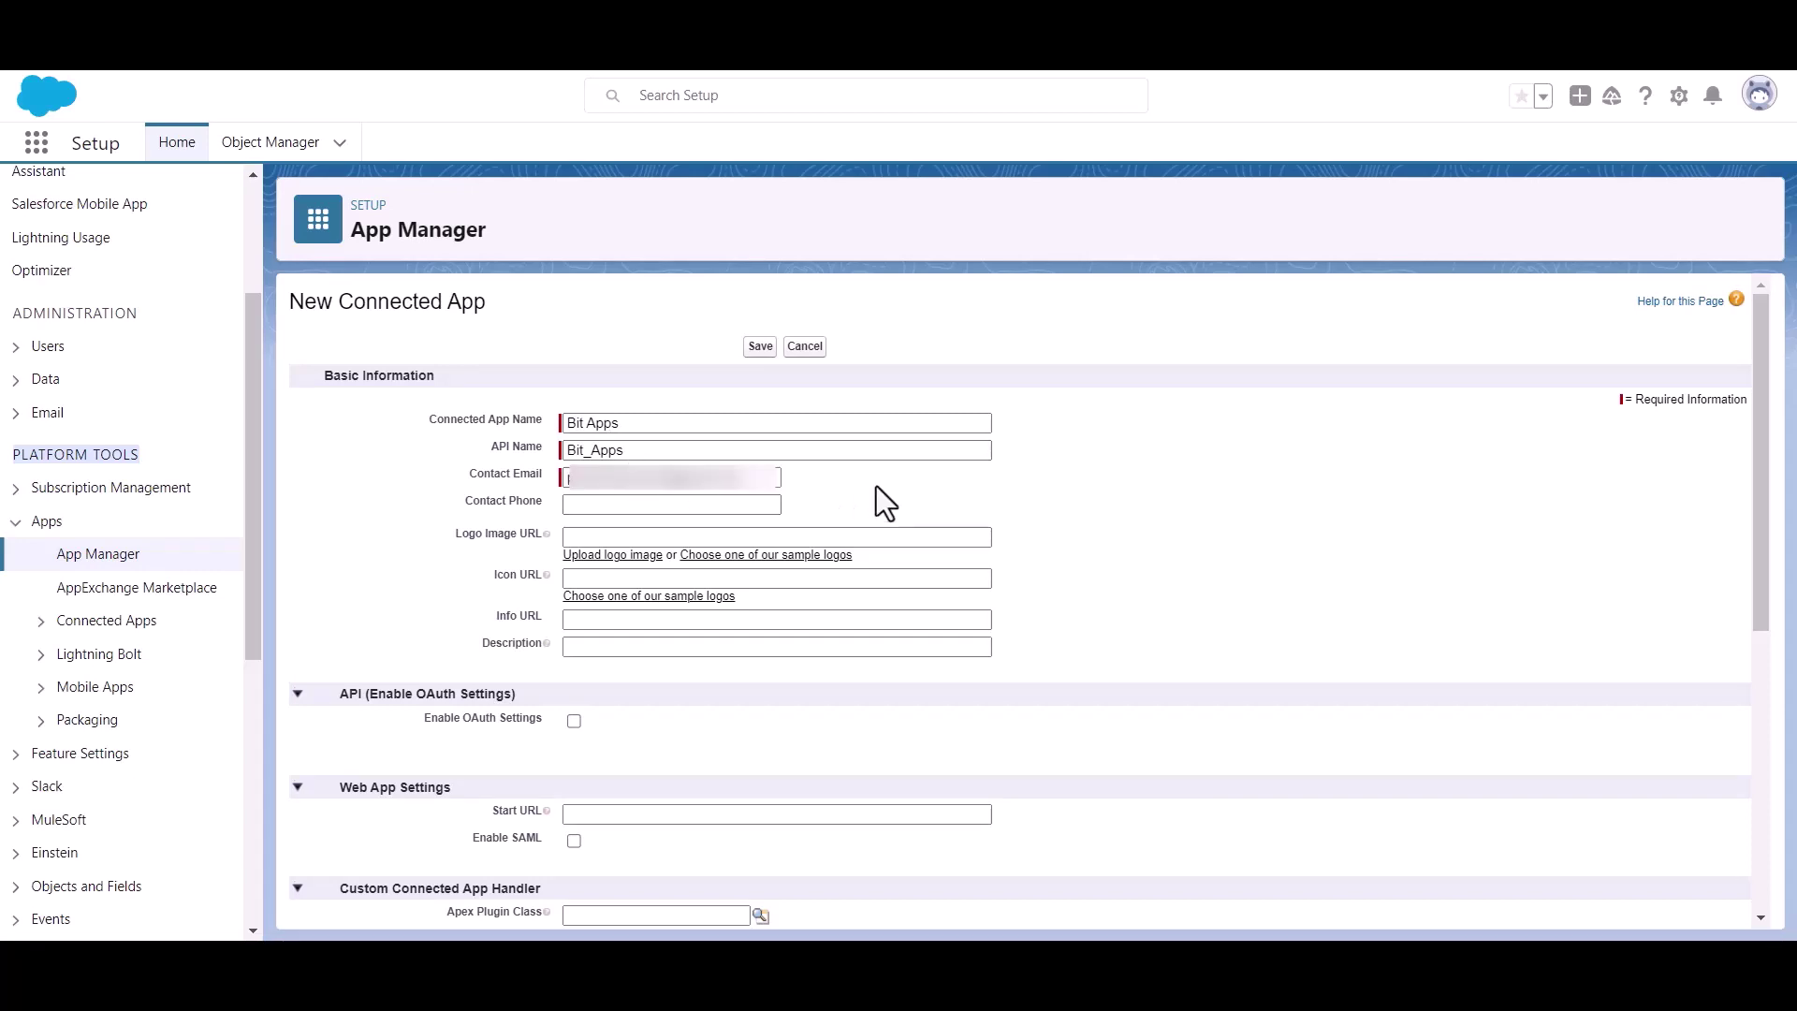
Enable OAuth settings and put the cursor in the Callback URL field
scroll(874, 481, "down", 1)
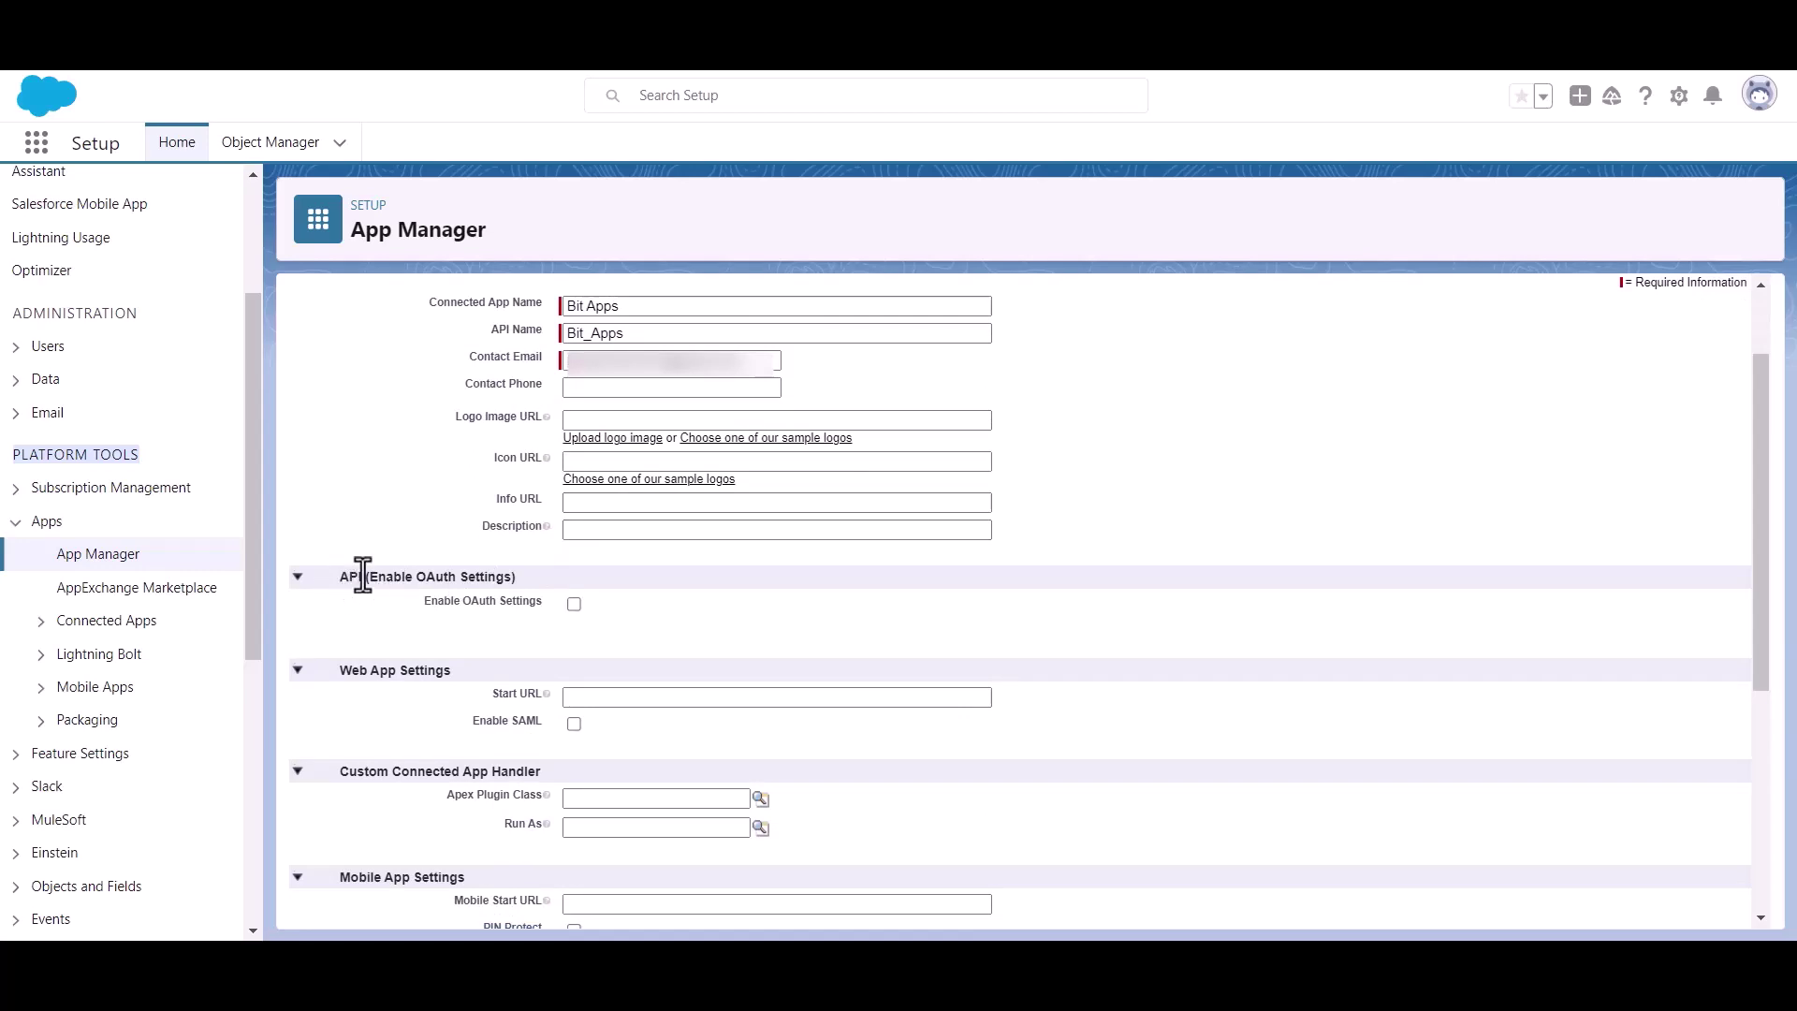
left_click_drag(371, 573, 542, 572)
left_click(692, 625)
left_click(574, 604)
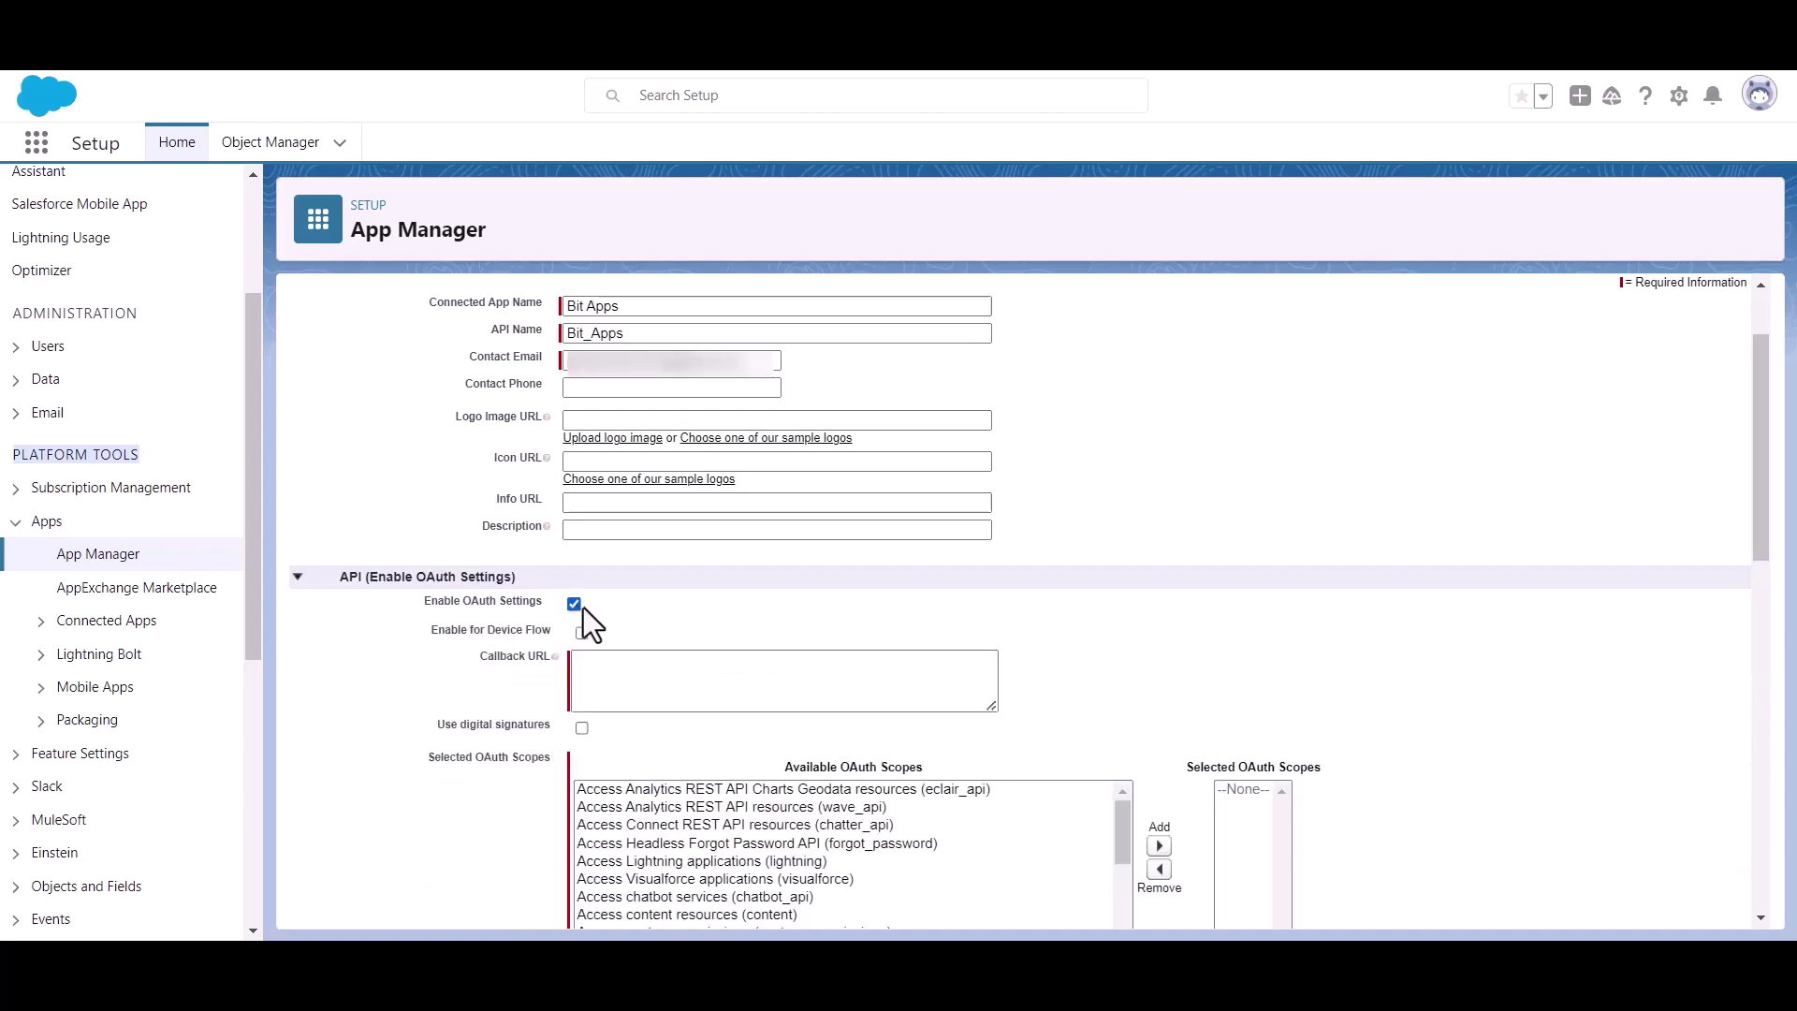
scroll(593, 610, "down", 1)
left_click(629, 552)
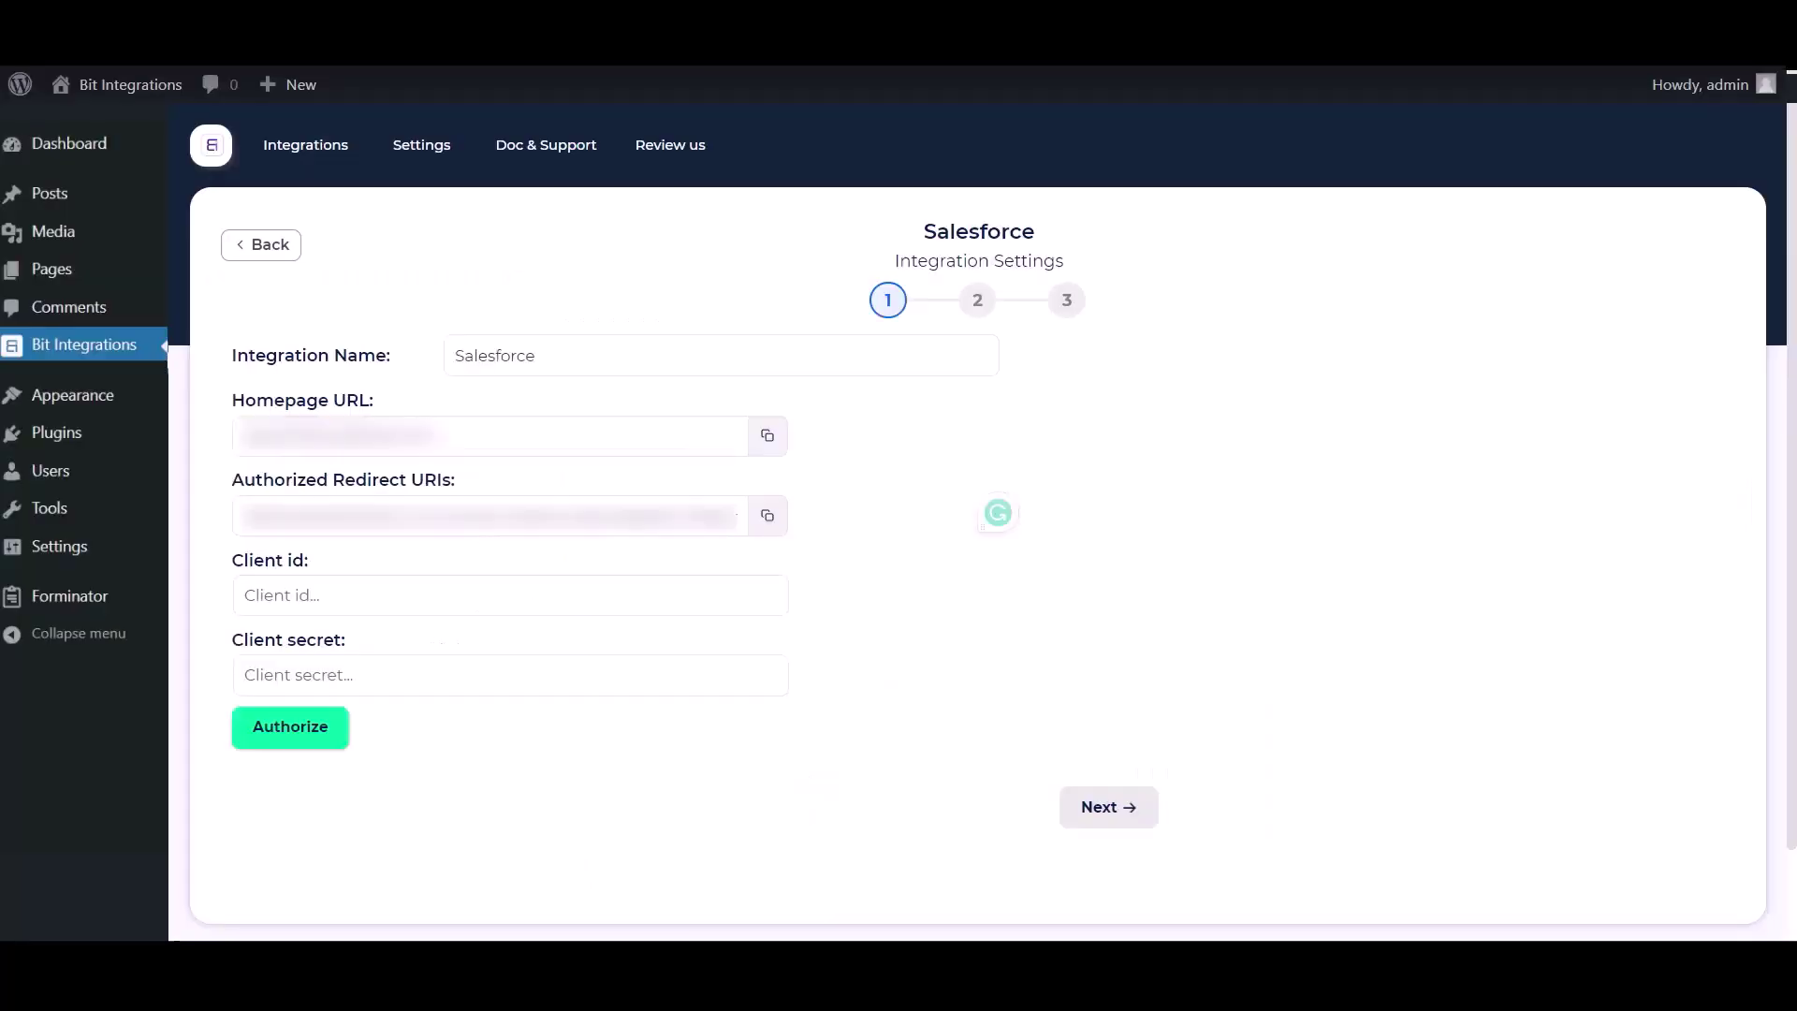
Copy the Salesforce integration's authorized redirect URI from Bit Integrations
left_click(768, 518)
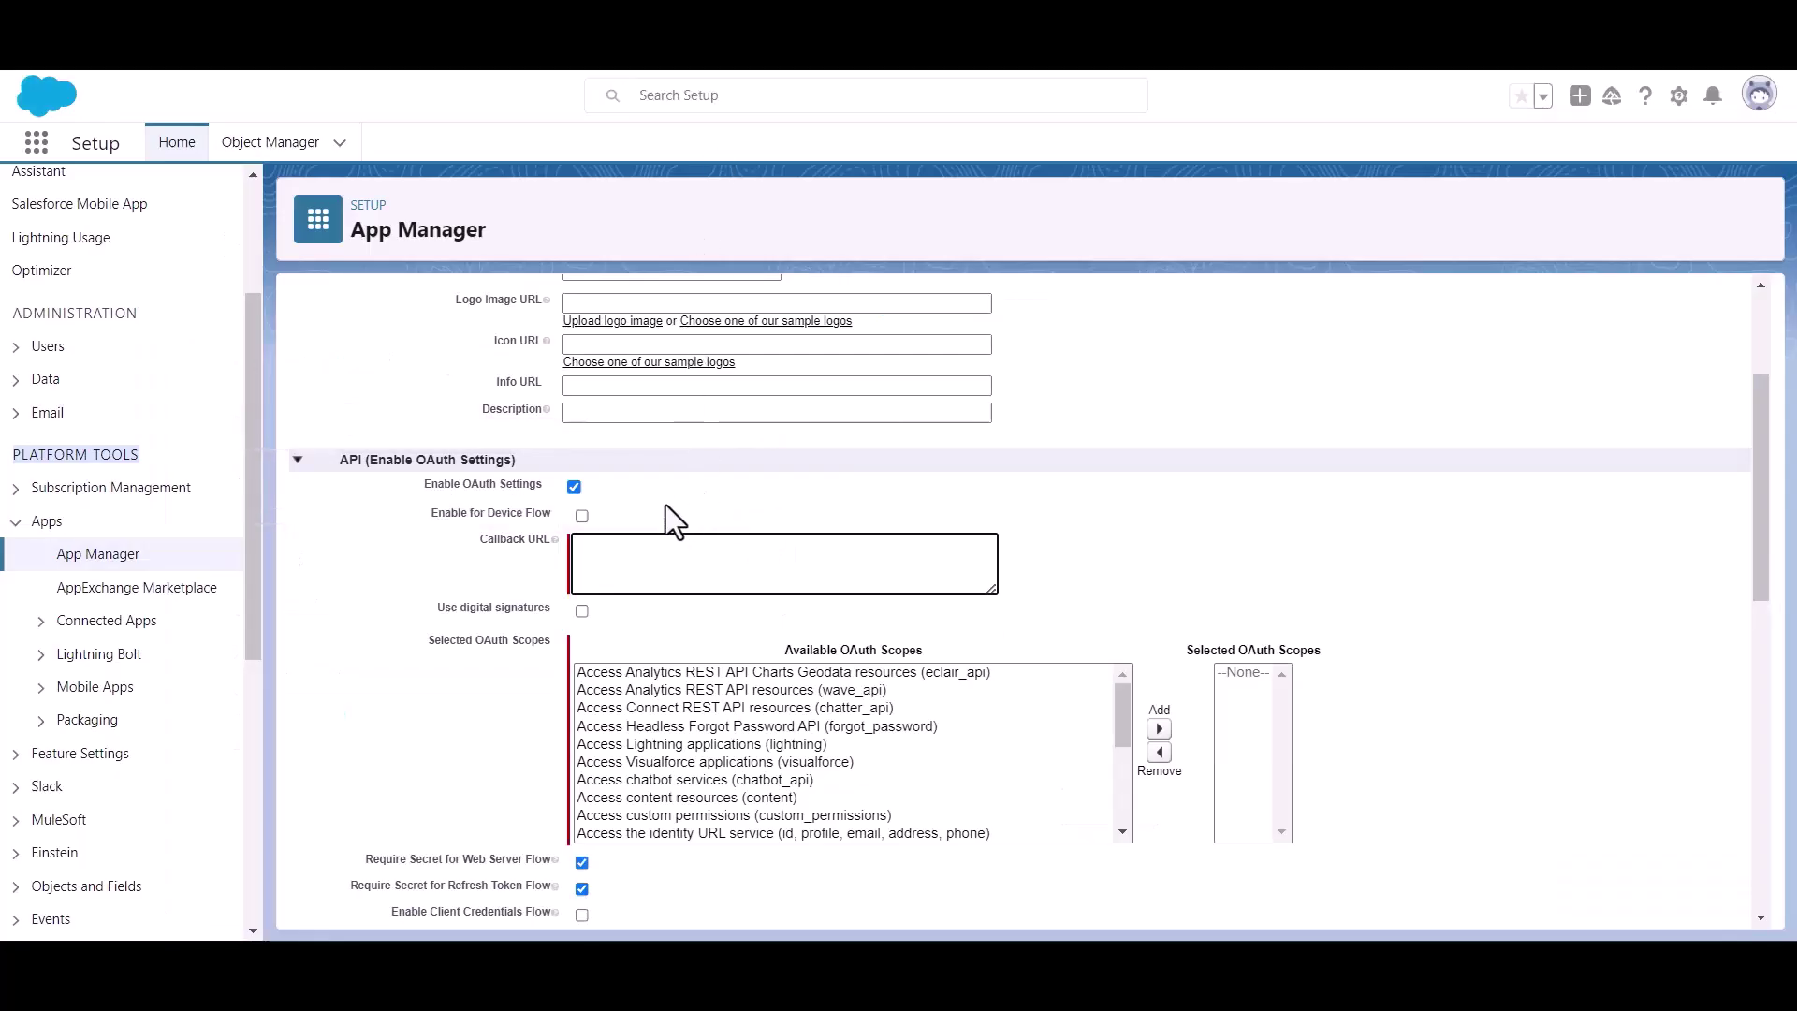
Paste the redirect URI as Callback URL and add the Full access (full) OAuth scope
key("ctrl+v")
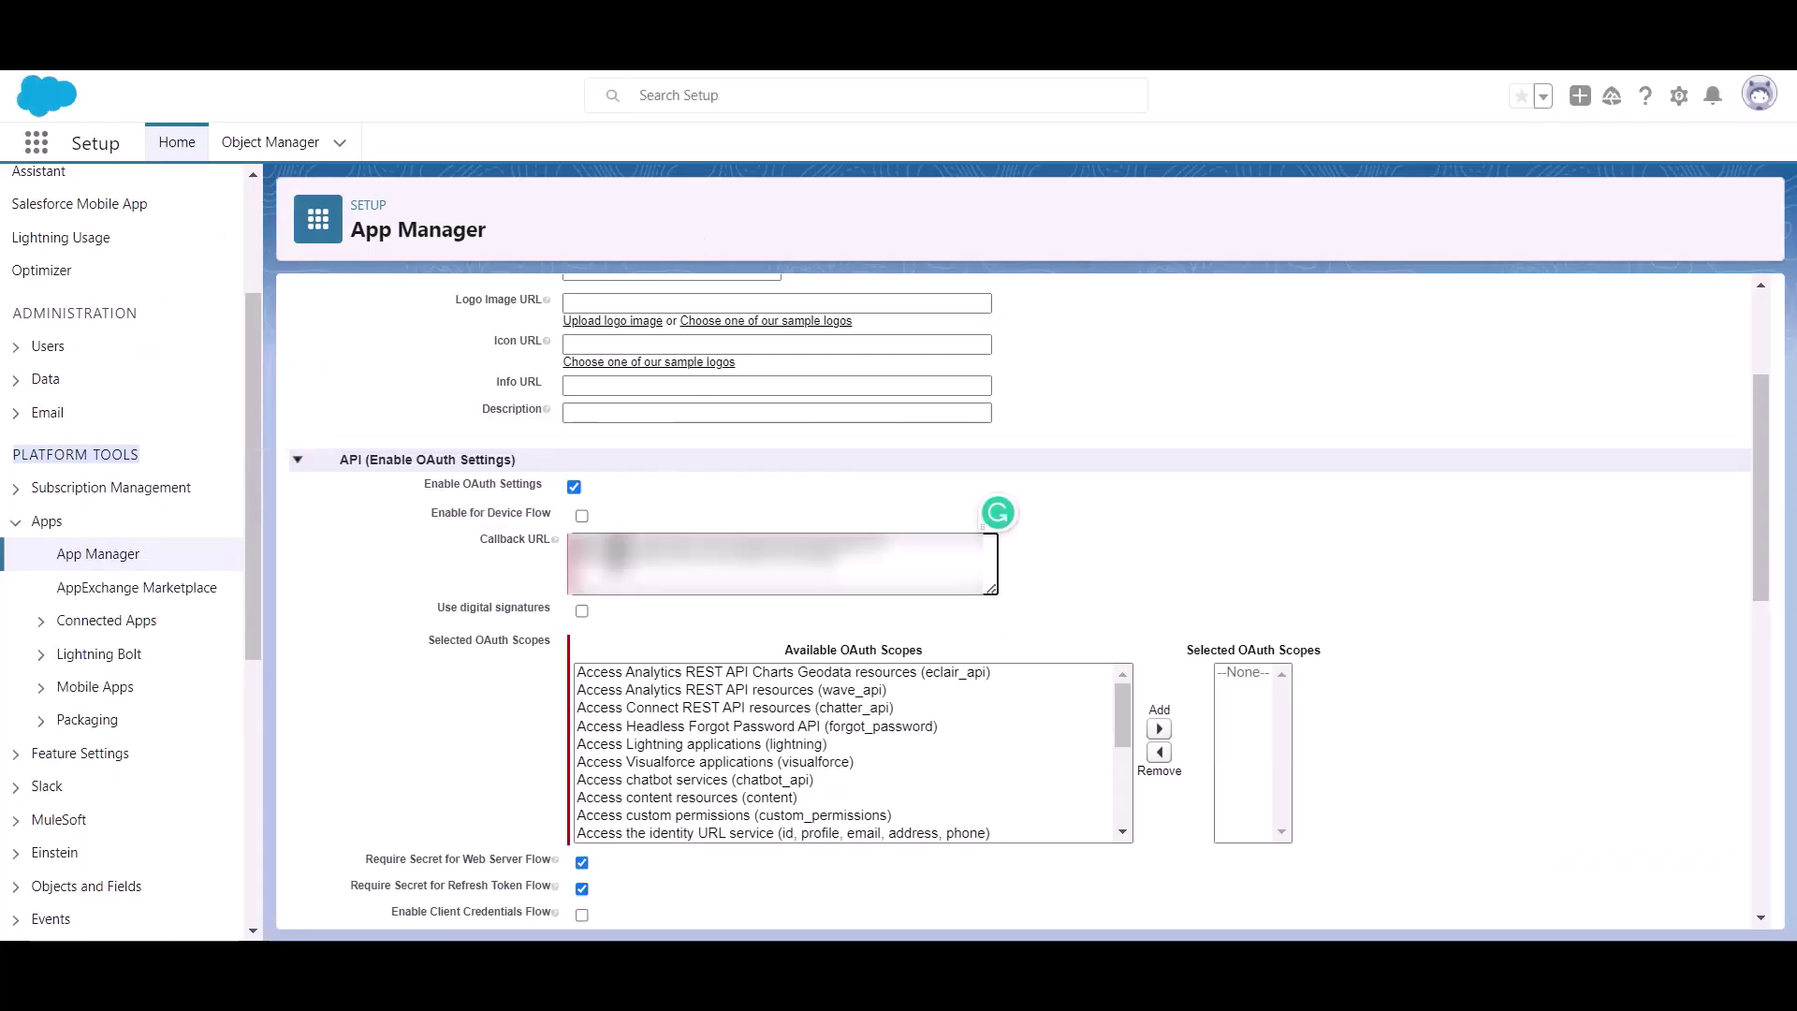
left_click_drag(423, 643, 517, 648)
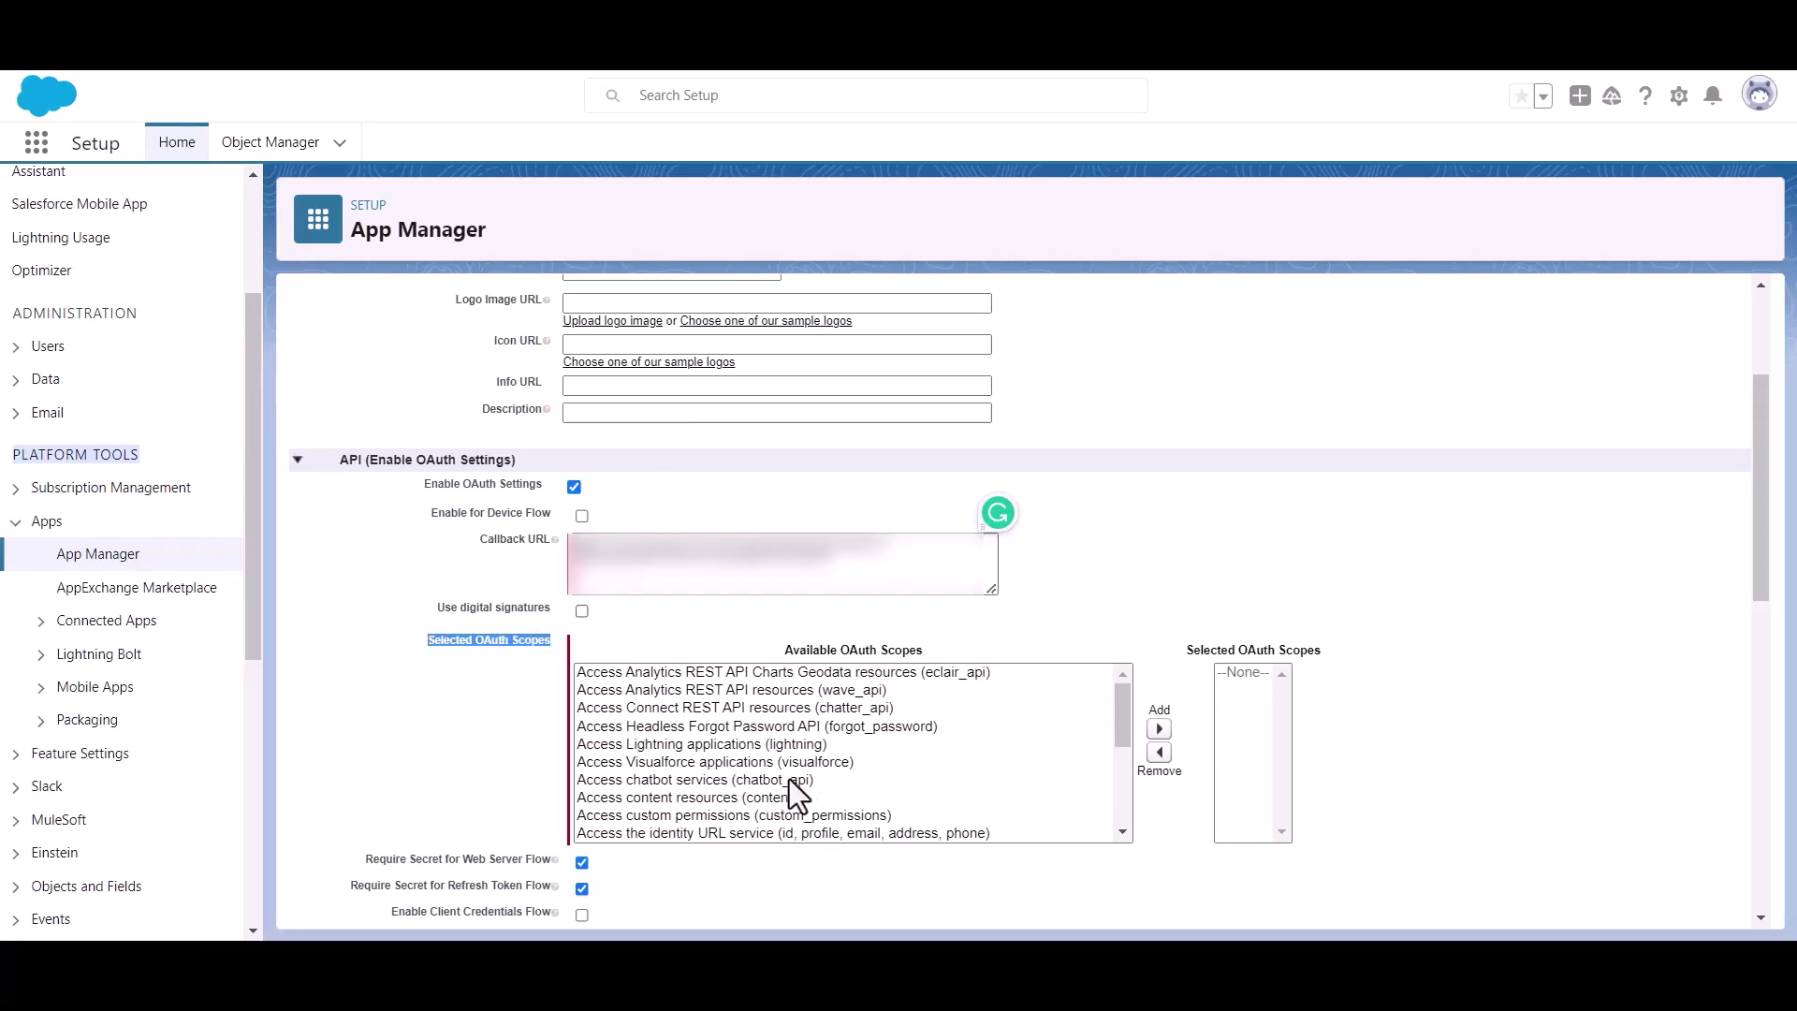
scroll(790, 776, "down", 5)
scroll(794, 755, "up", 3)
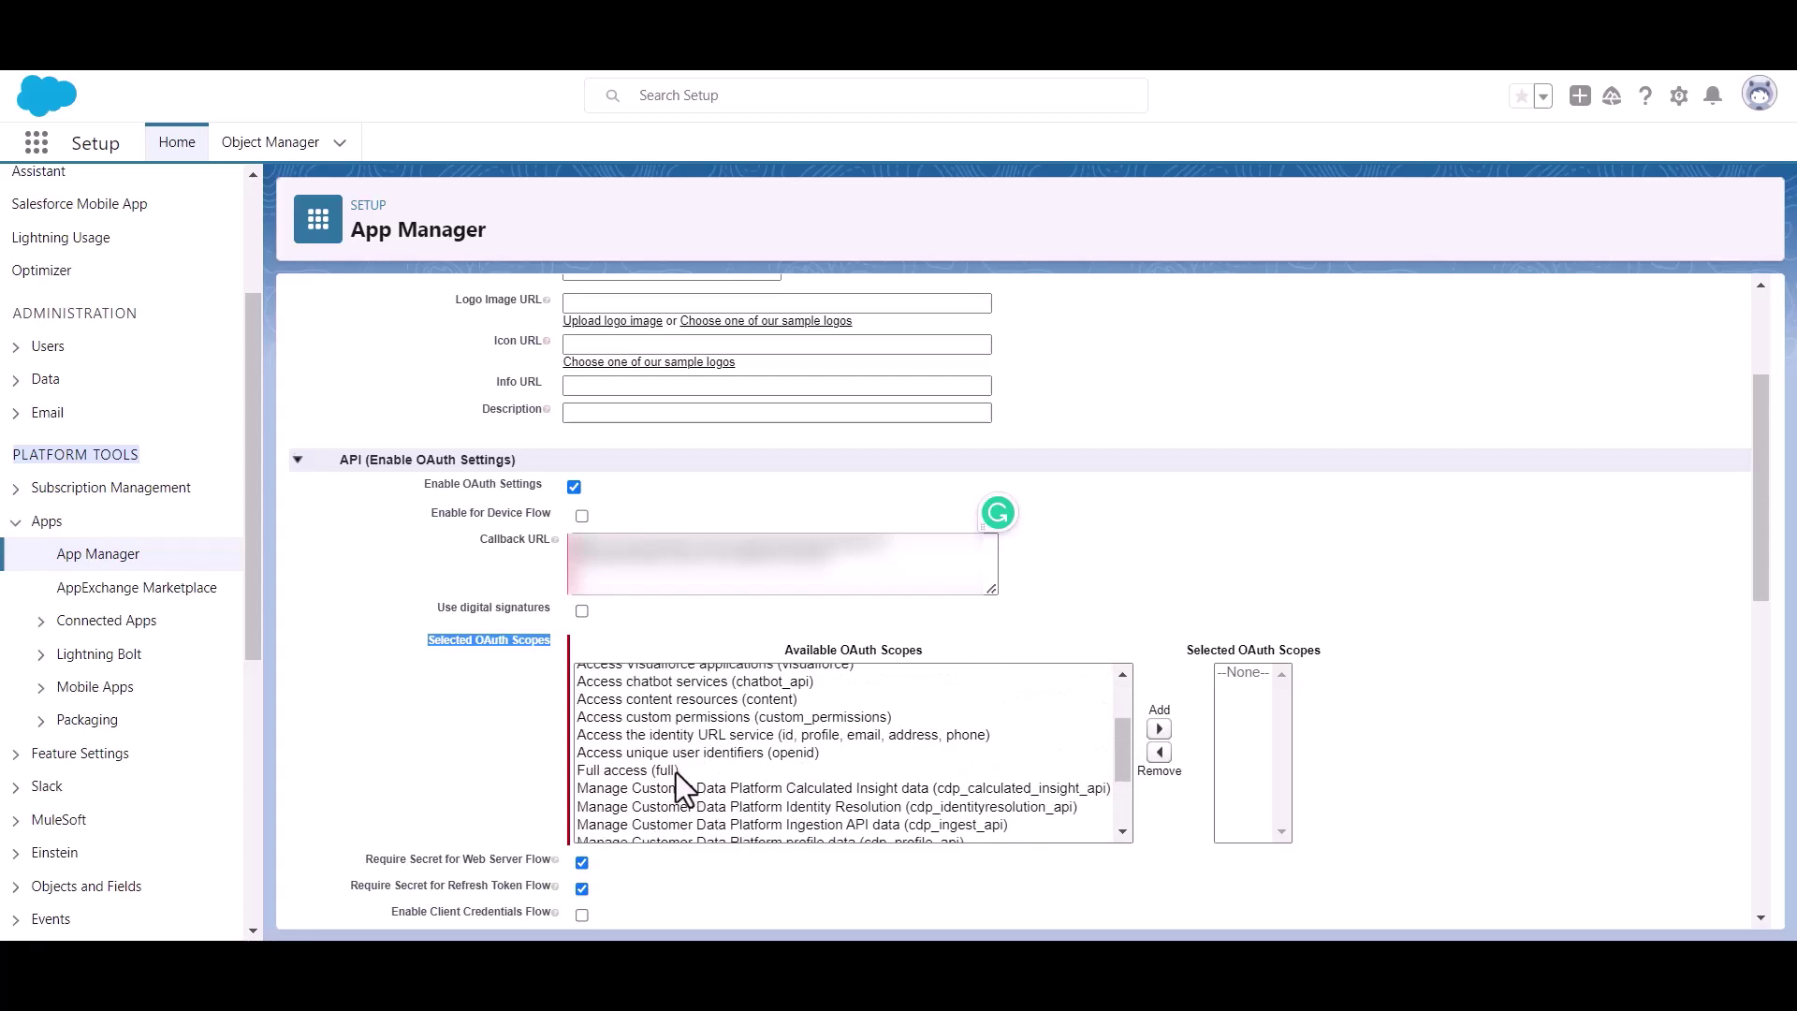
left_click(606, 768)
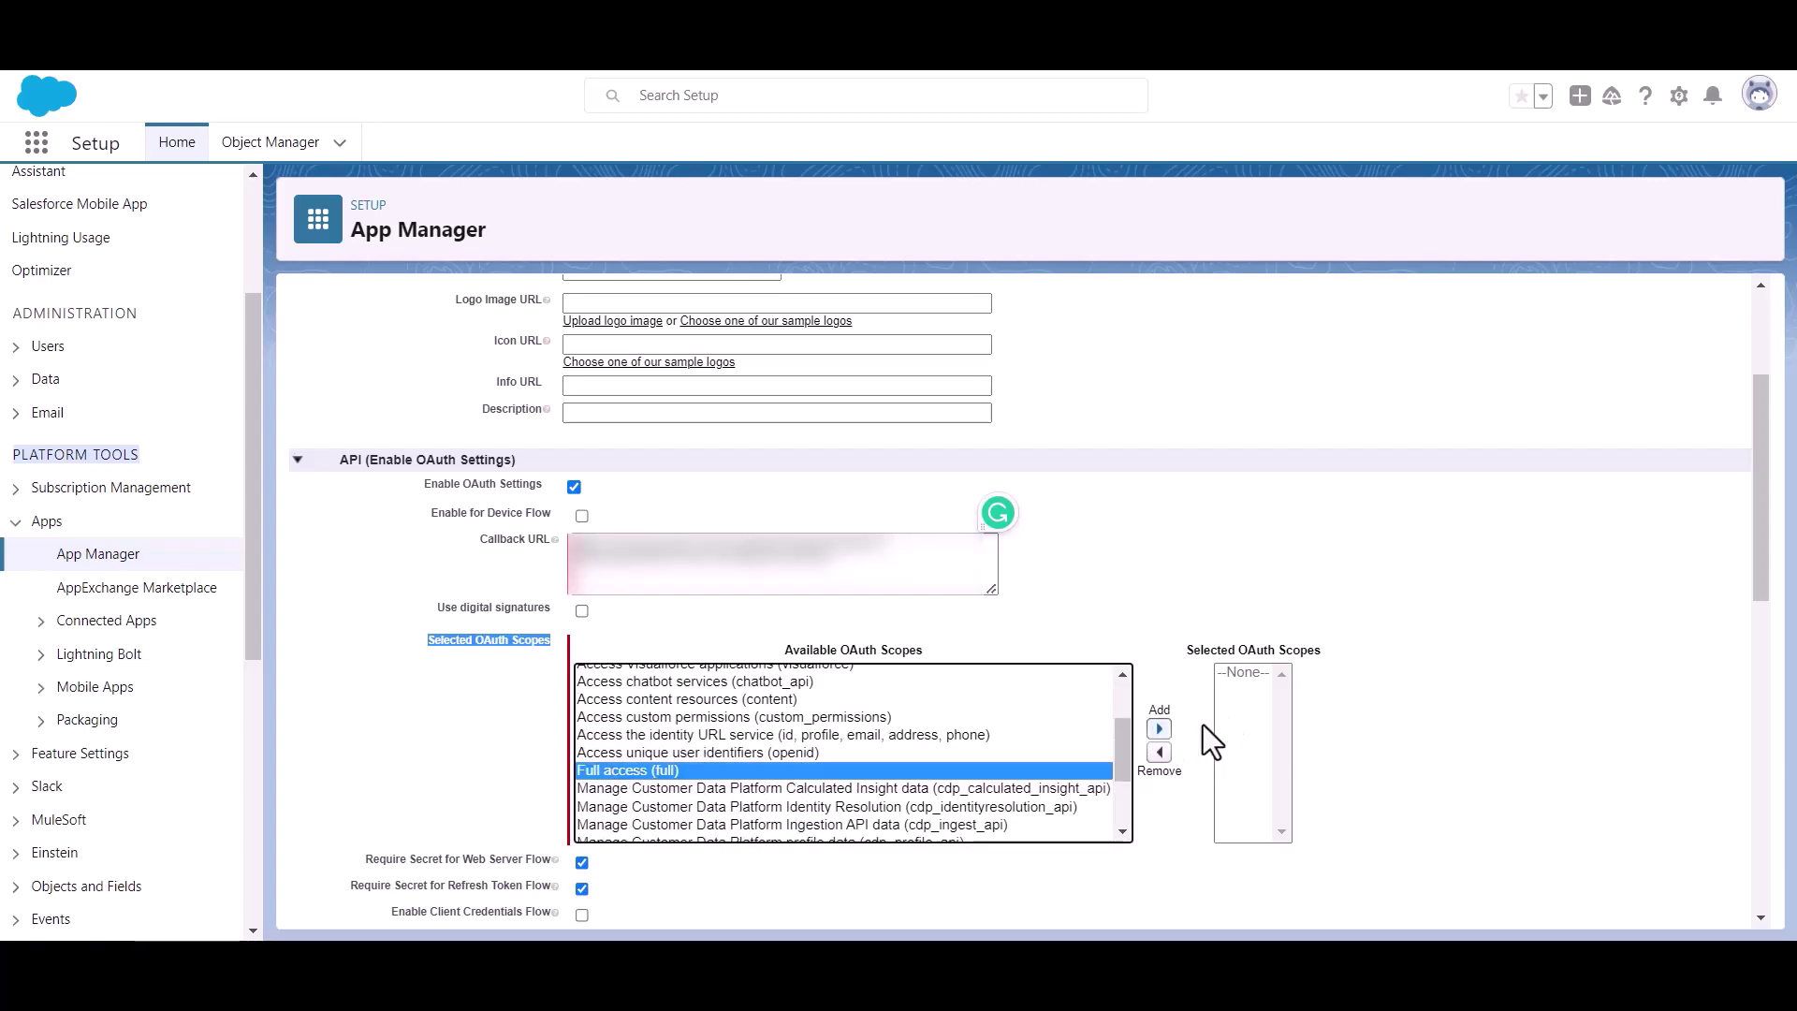
left_click(1159, 728)
Save the new Bit Apps connected app
scroll(895, 675, "down", 3)
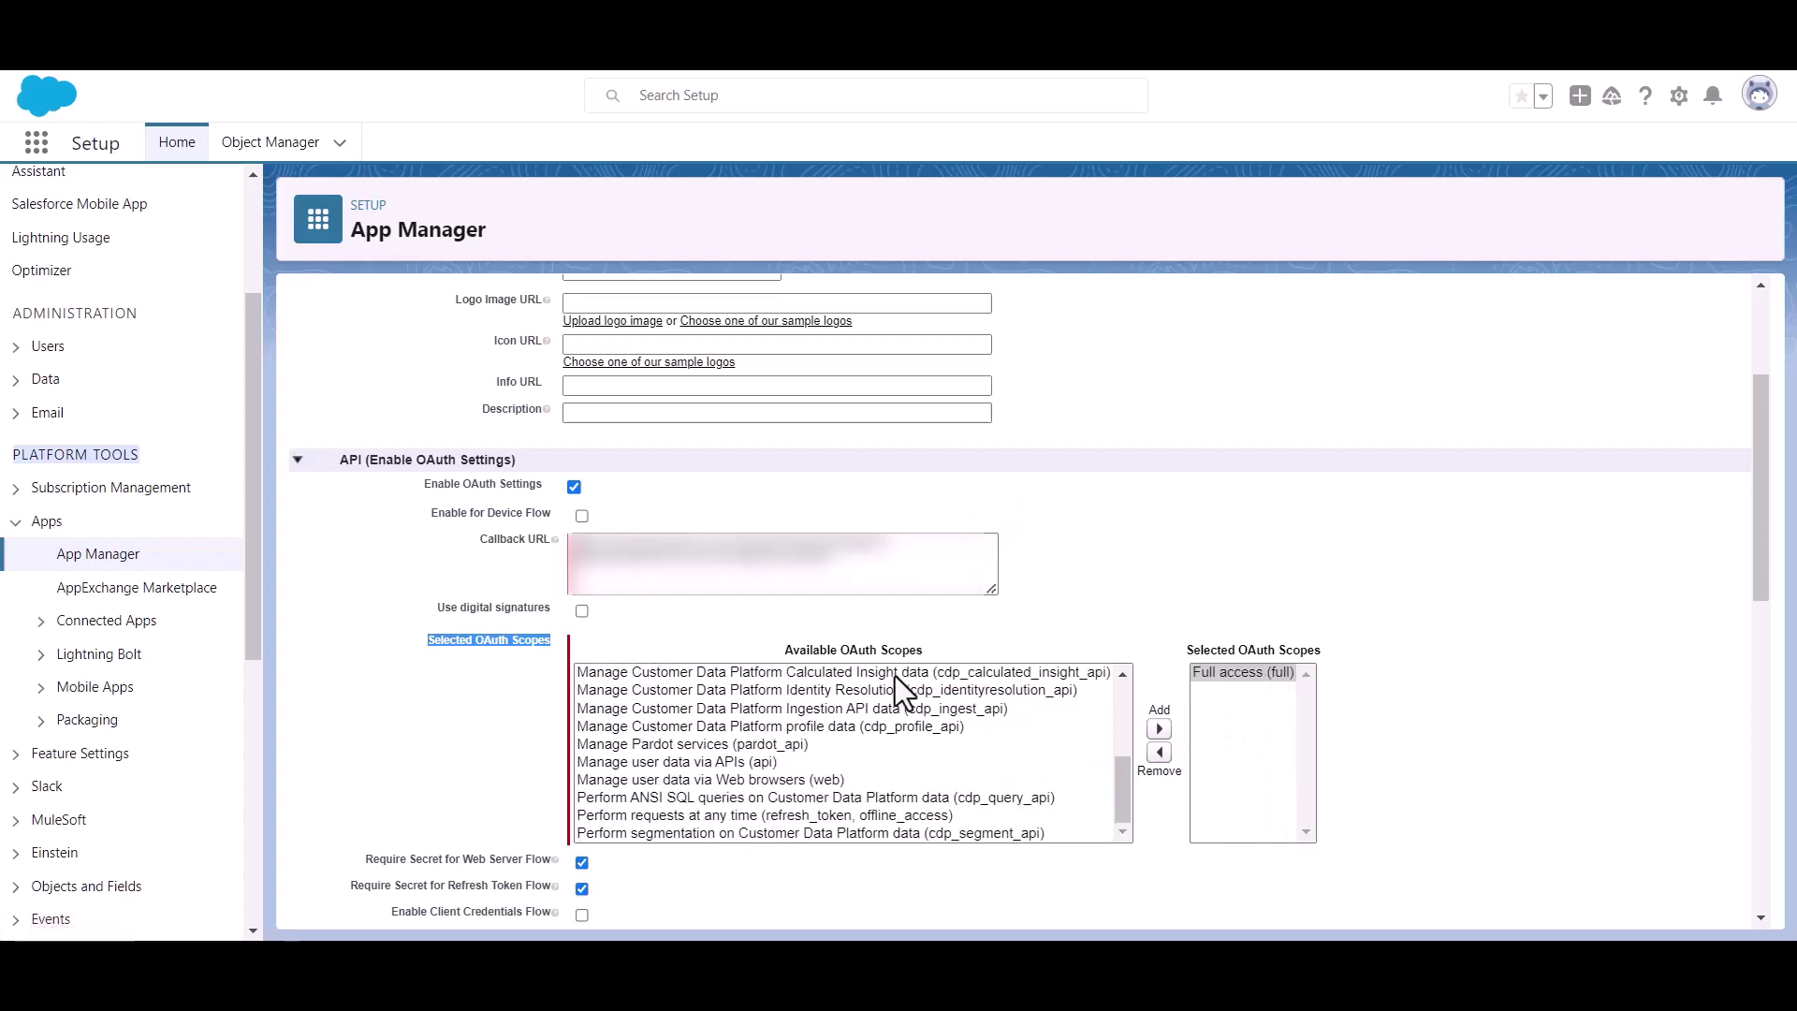
scroll(655, 698, "down", 10)
scroll(609, 688, "down", 1)
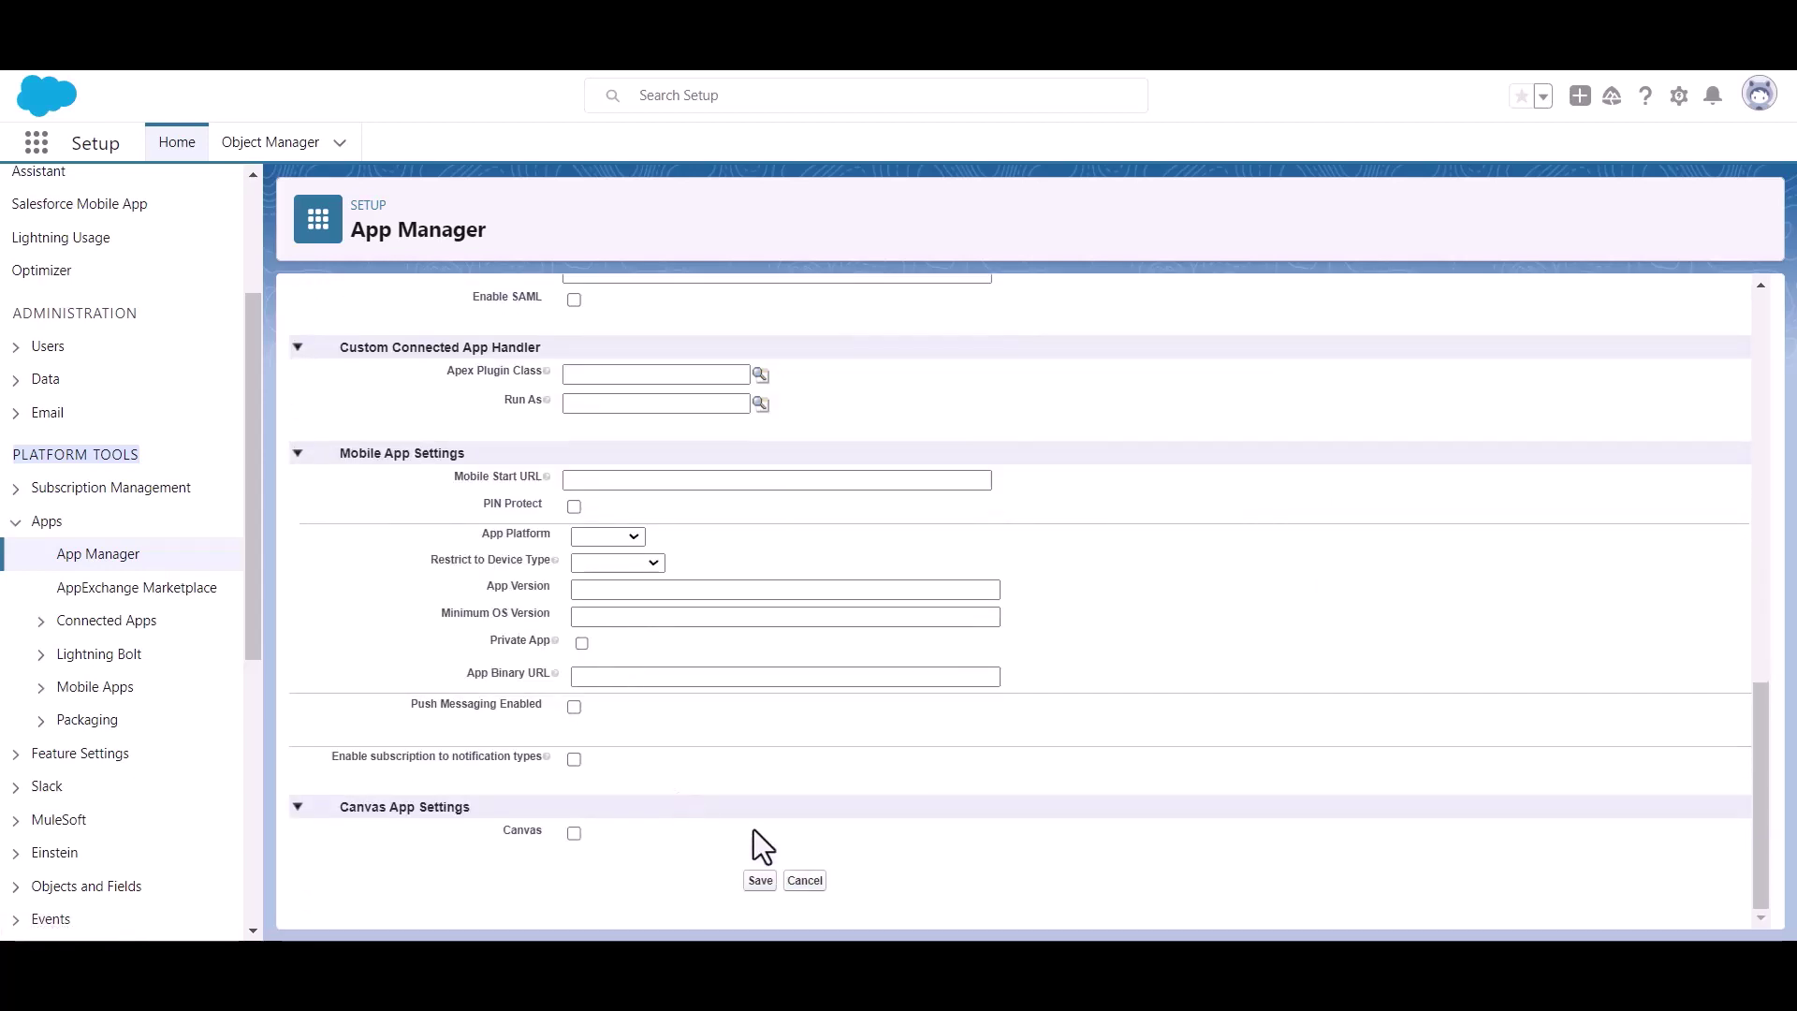
left_click(759, 881)
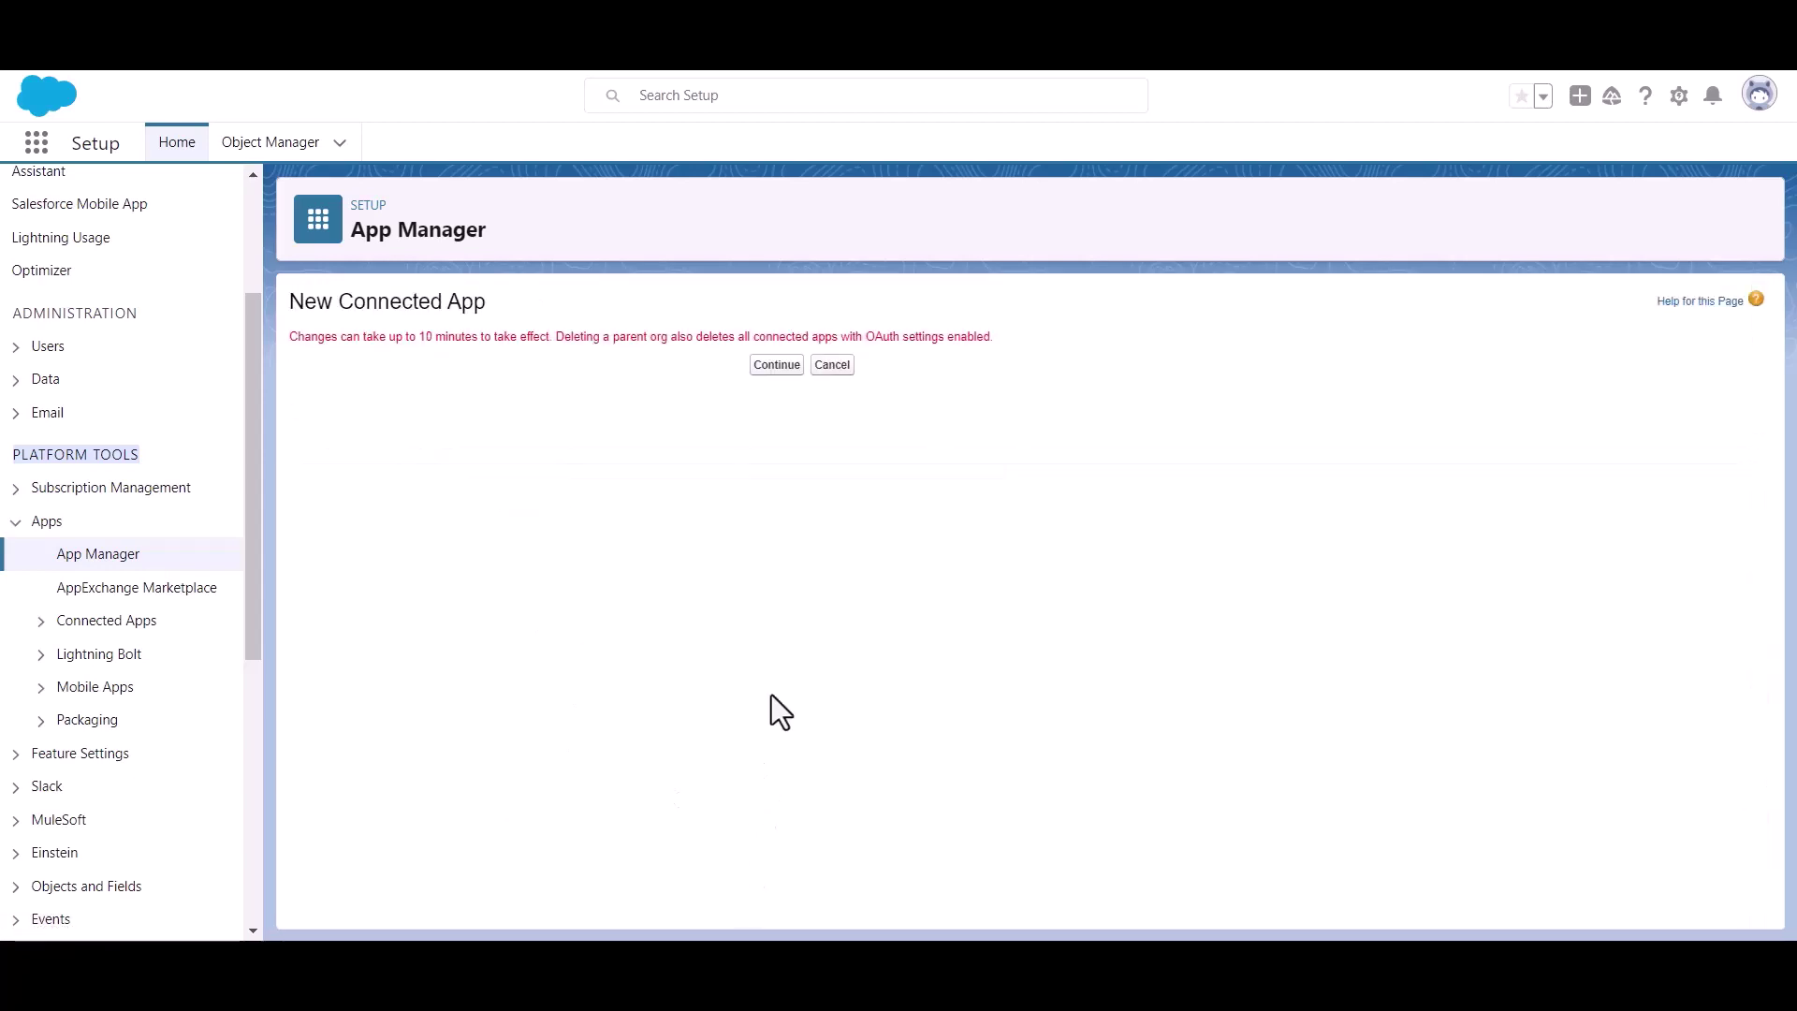
Continue past the notice and review the Bit Apps detail page, including the 10-minute delay note
left_click(759, 367)
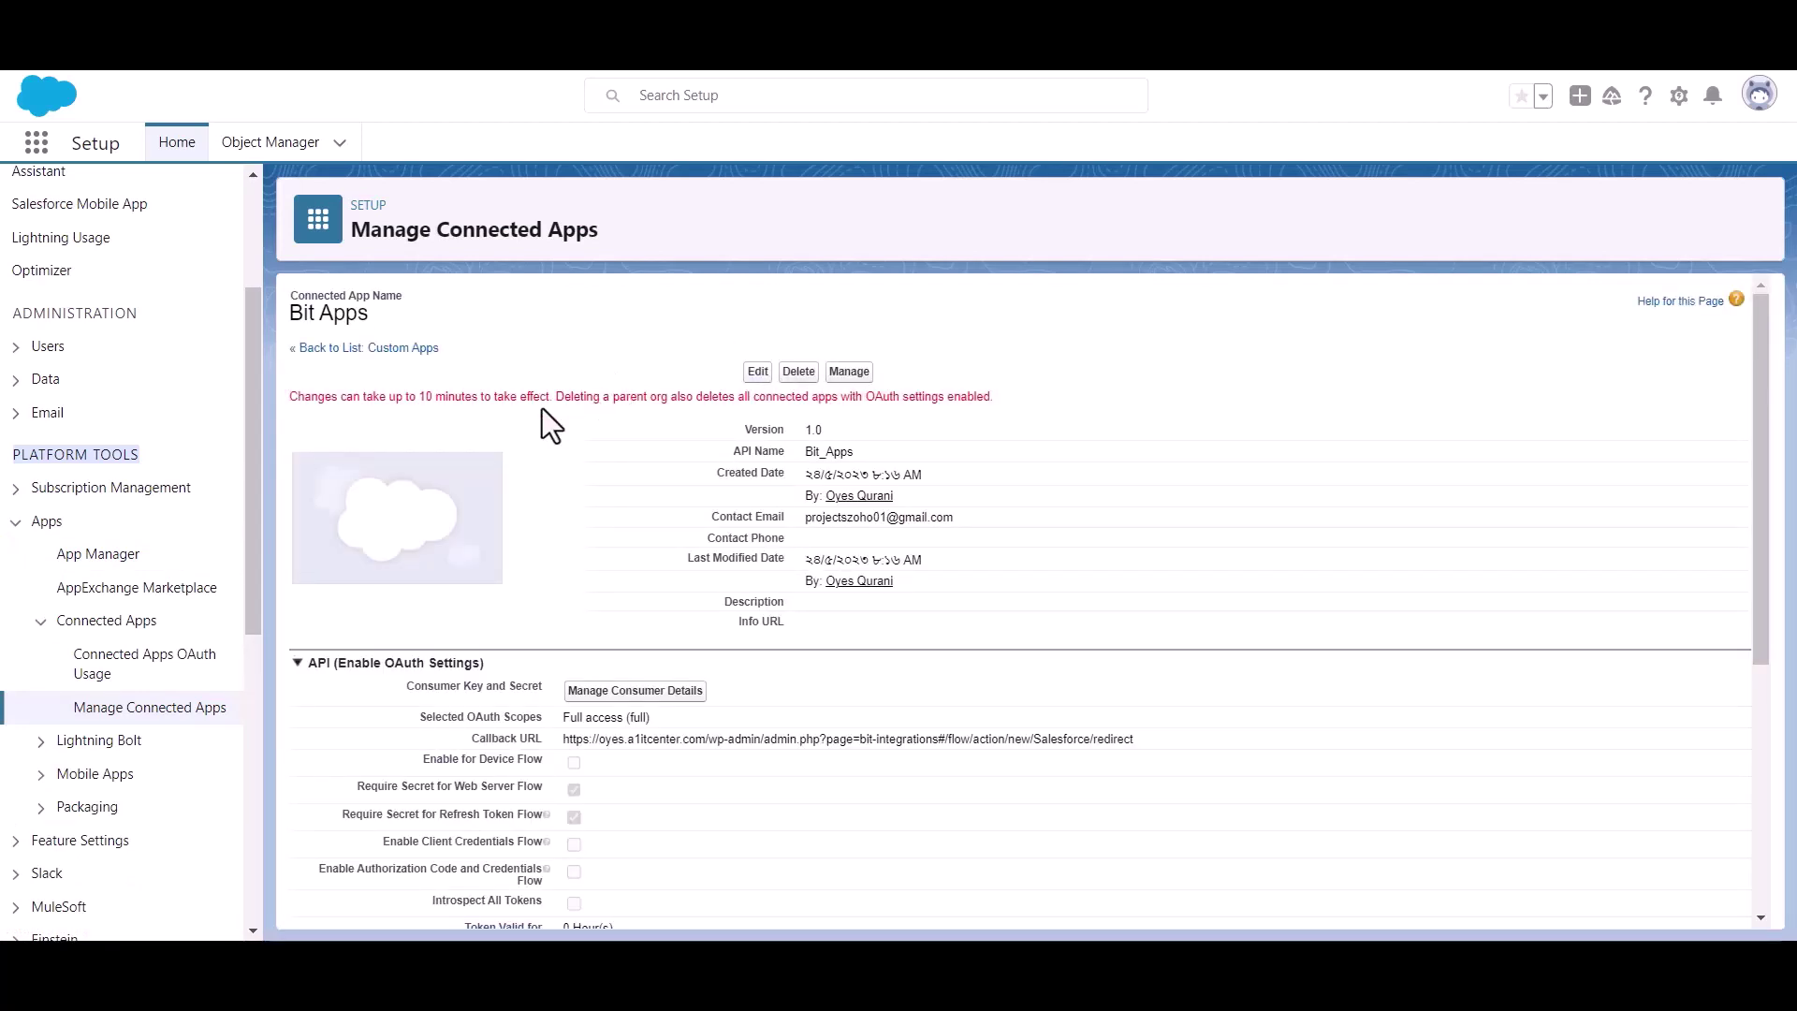
triple_click(460, 402)
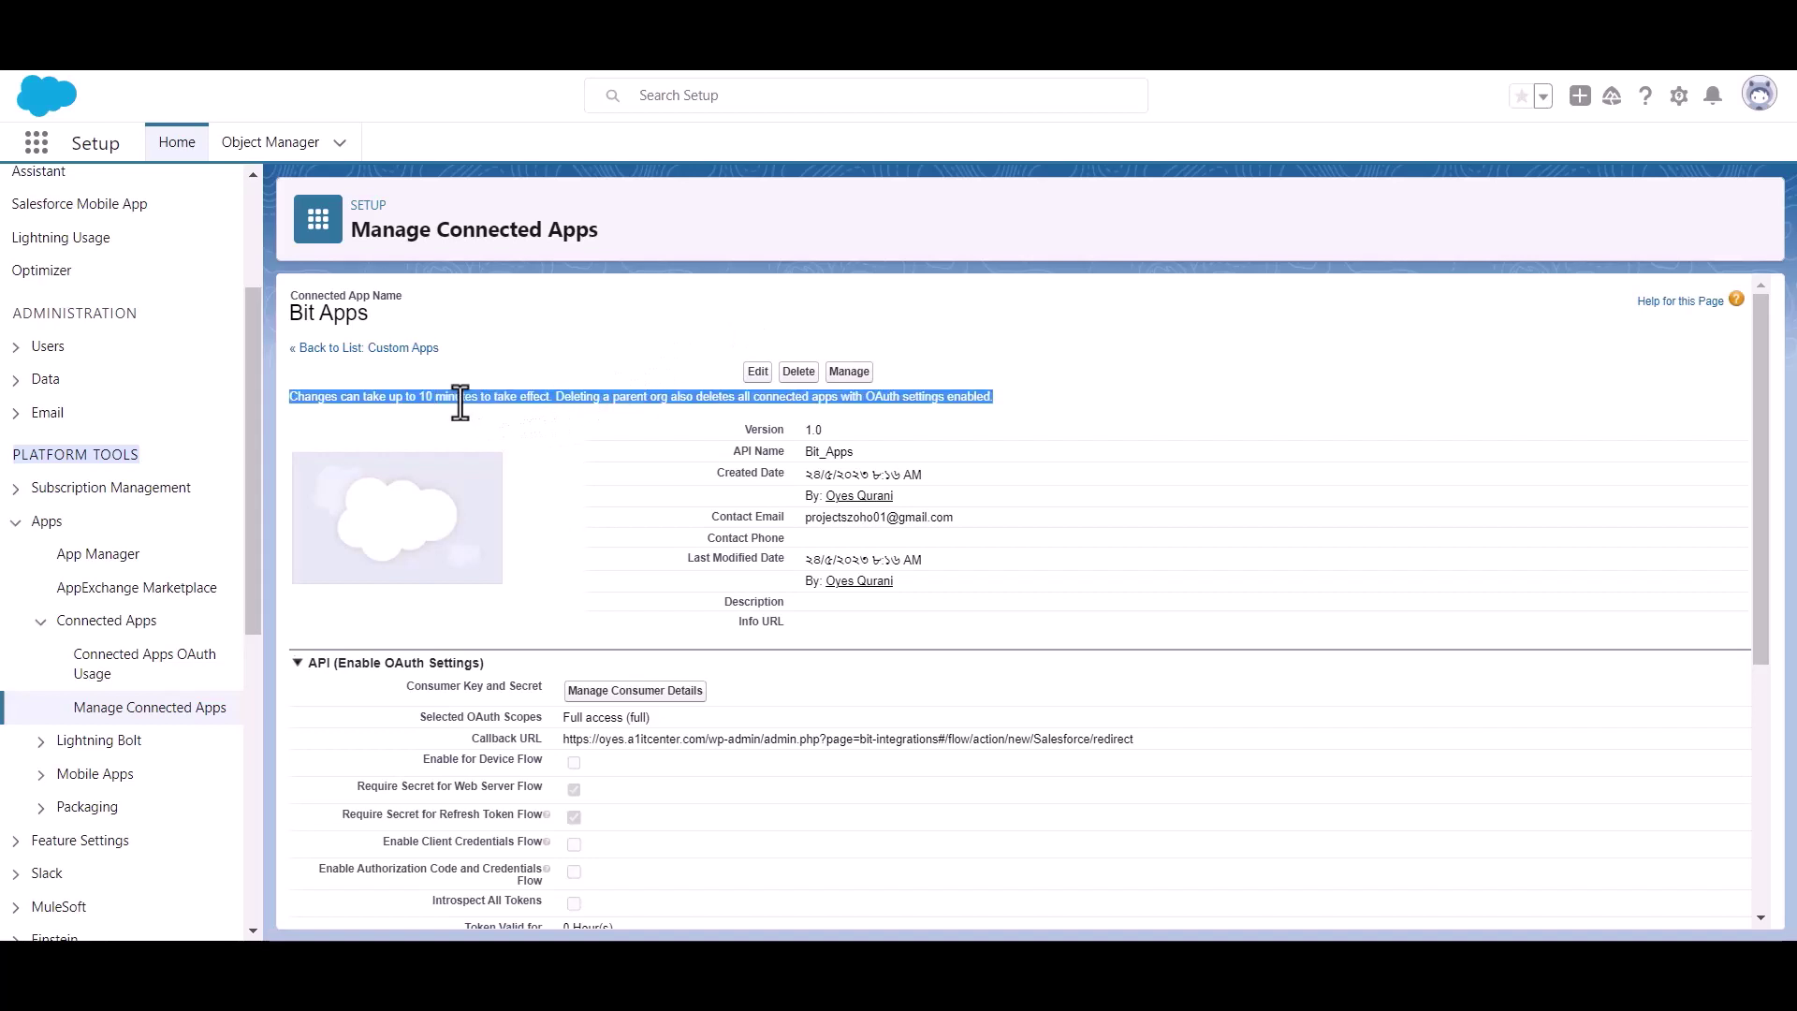
left_click(569, 412)
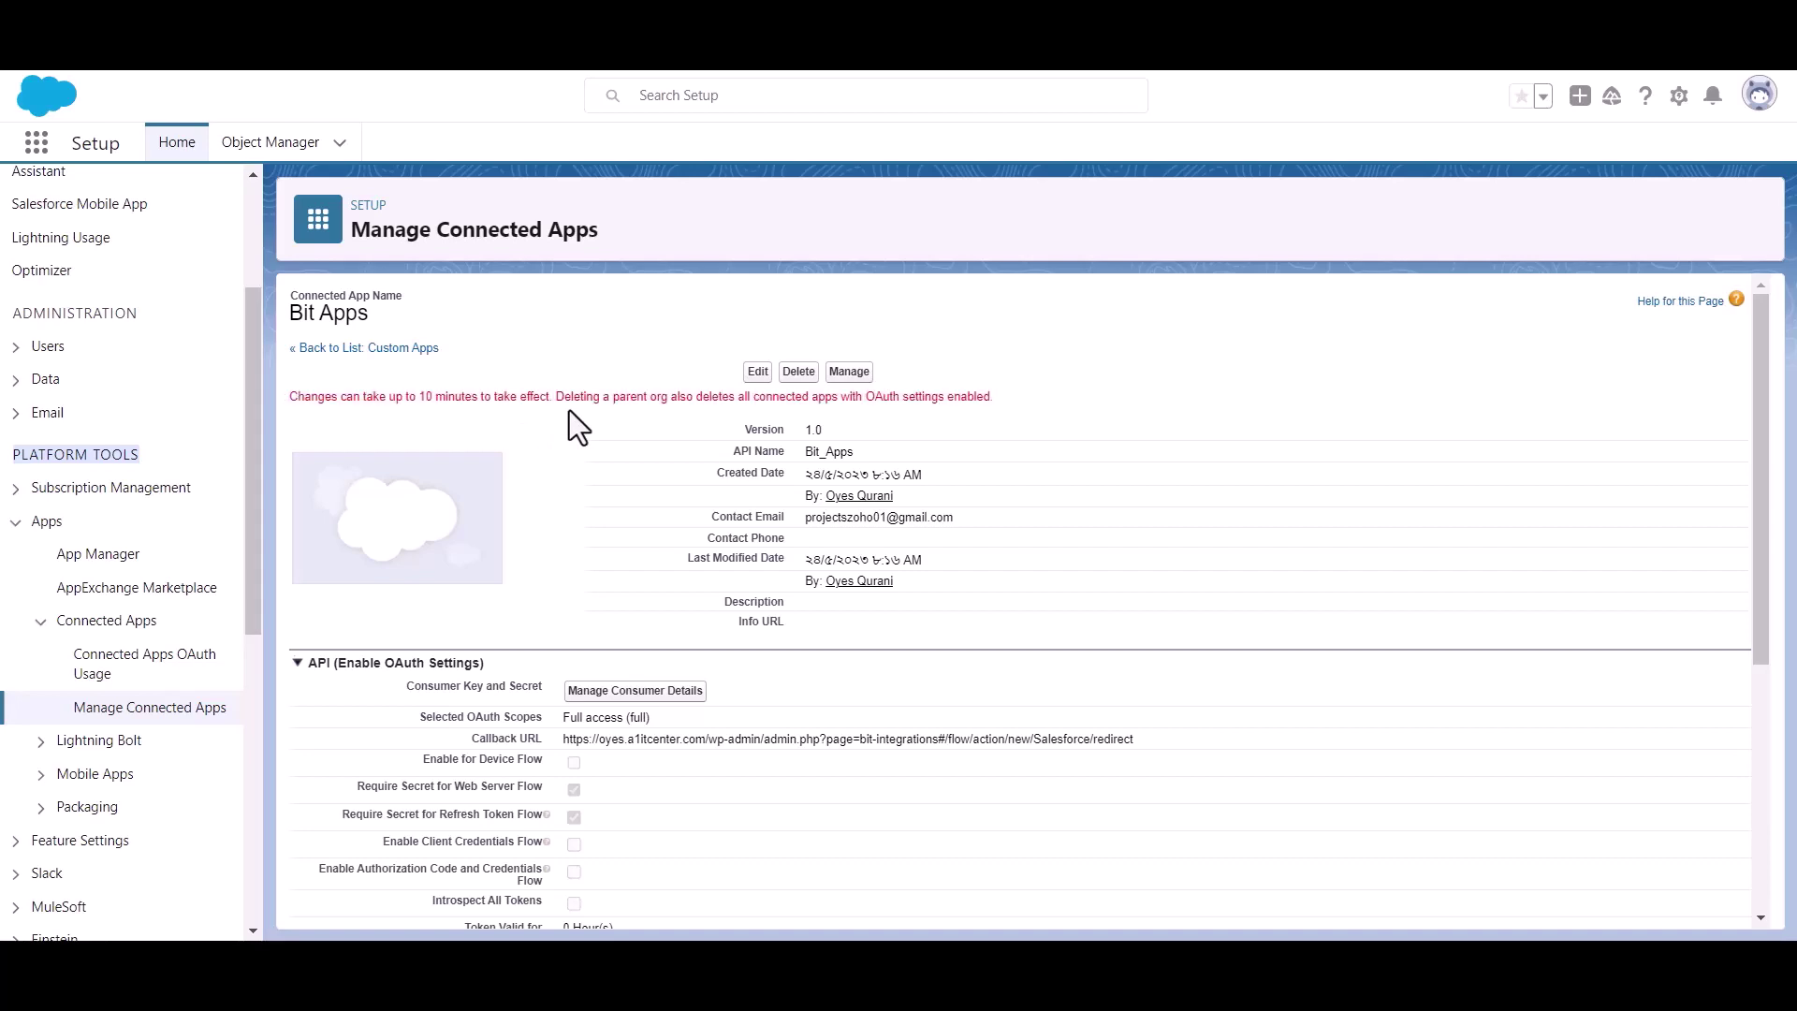
scroll(569, 411, "down", 1)
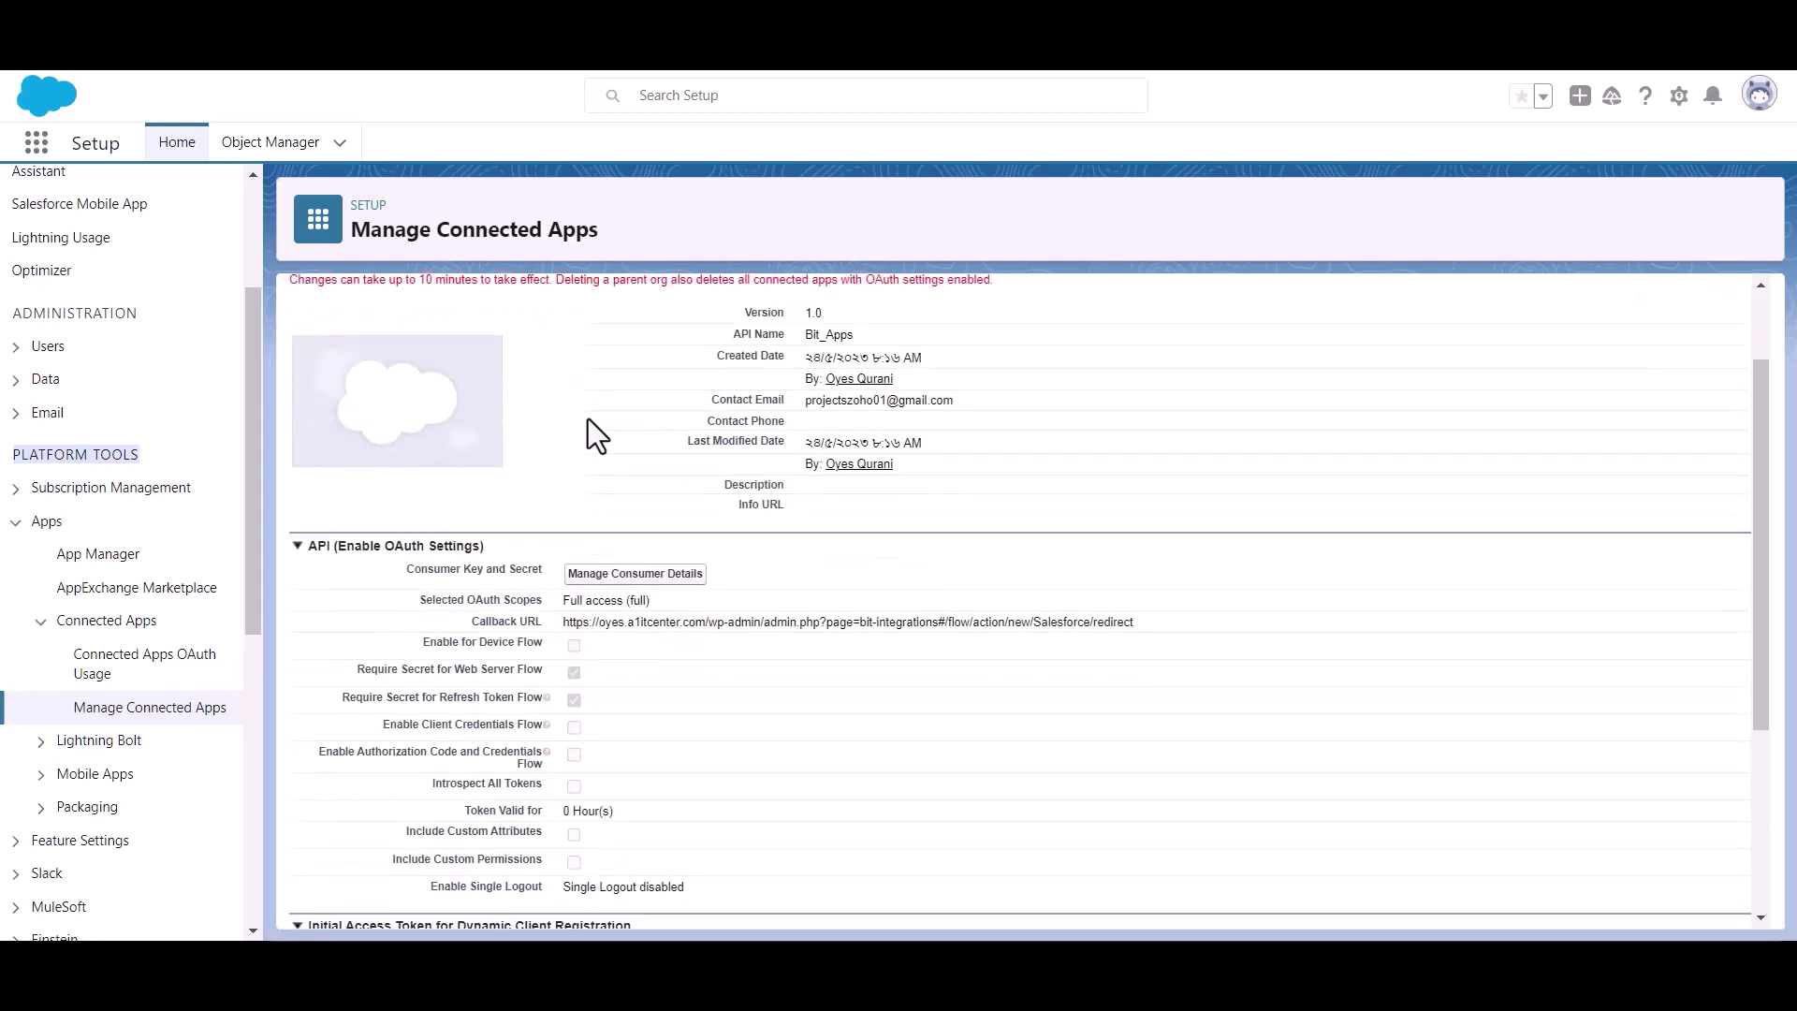
Verify identity with the emailed code to reveal the Bit Apps consumer key and secret
left_click(634, 575)
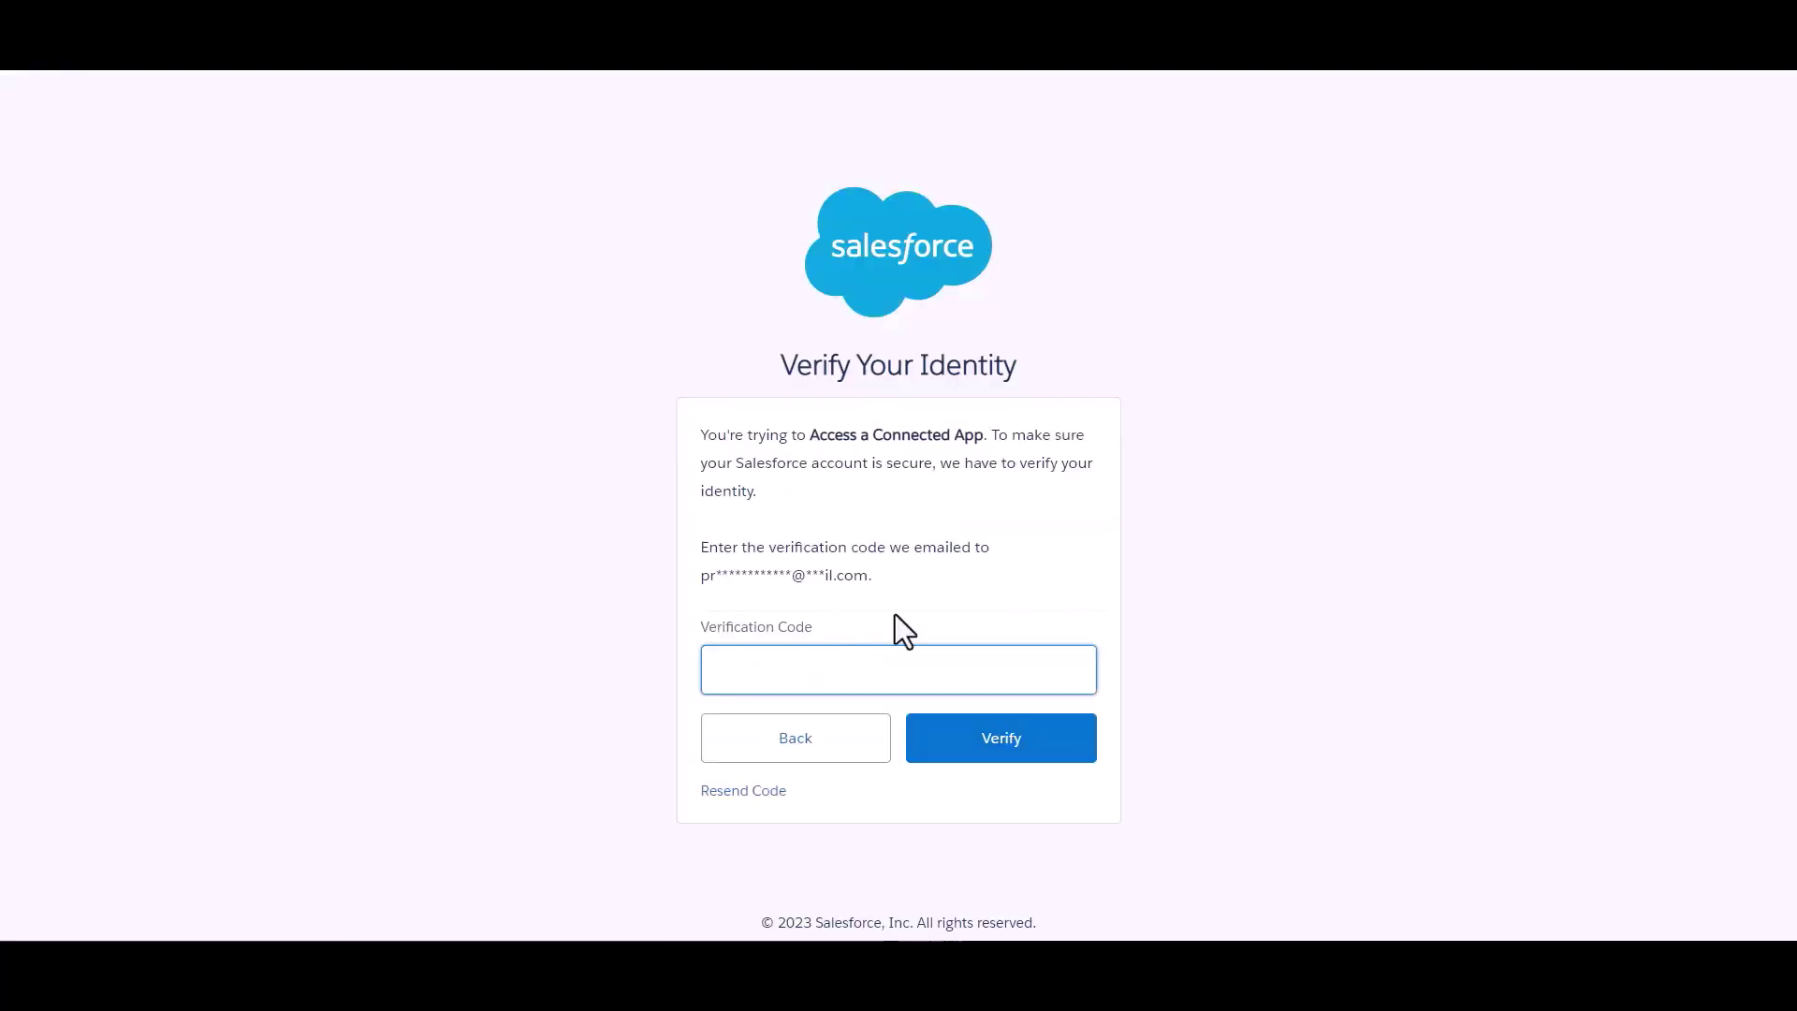
left_click(852, 685)
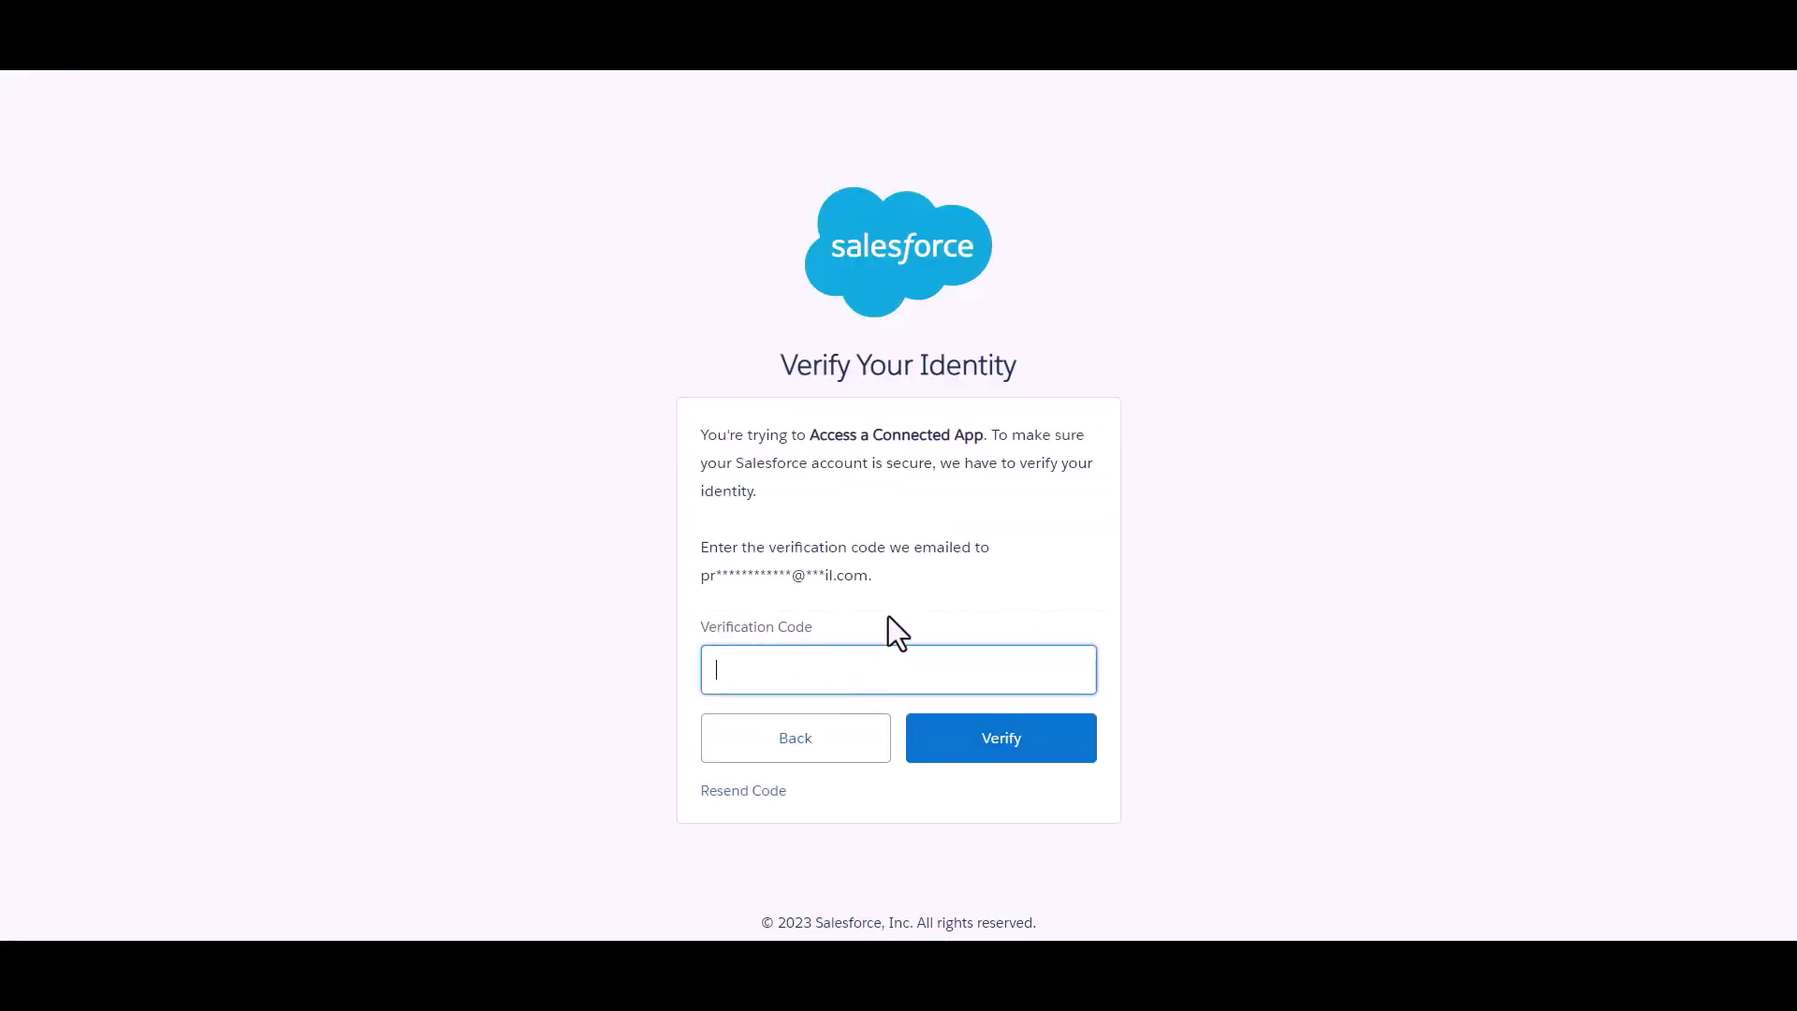
left_click(1083, 486)
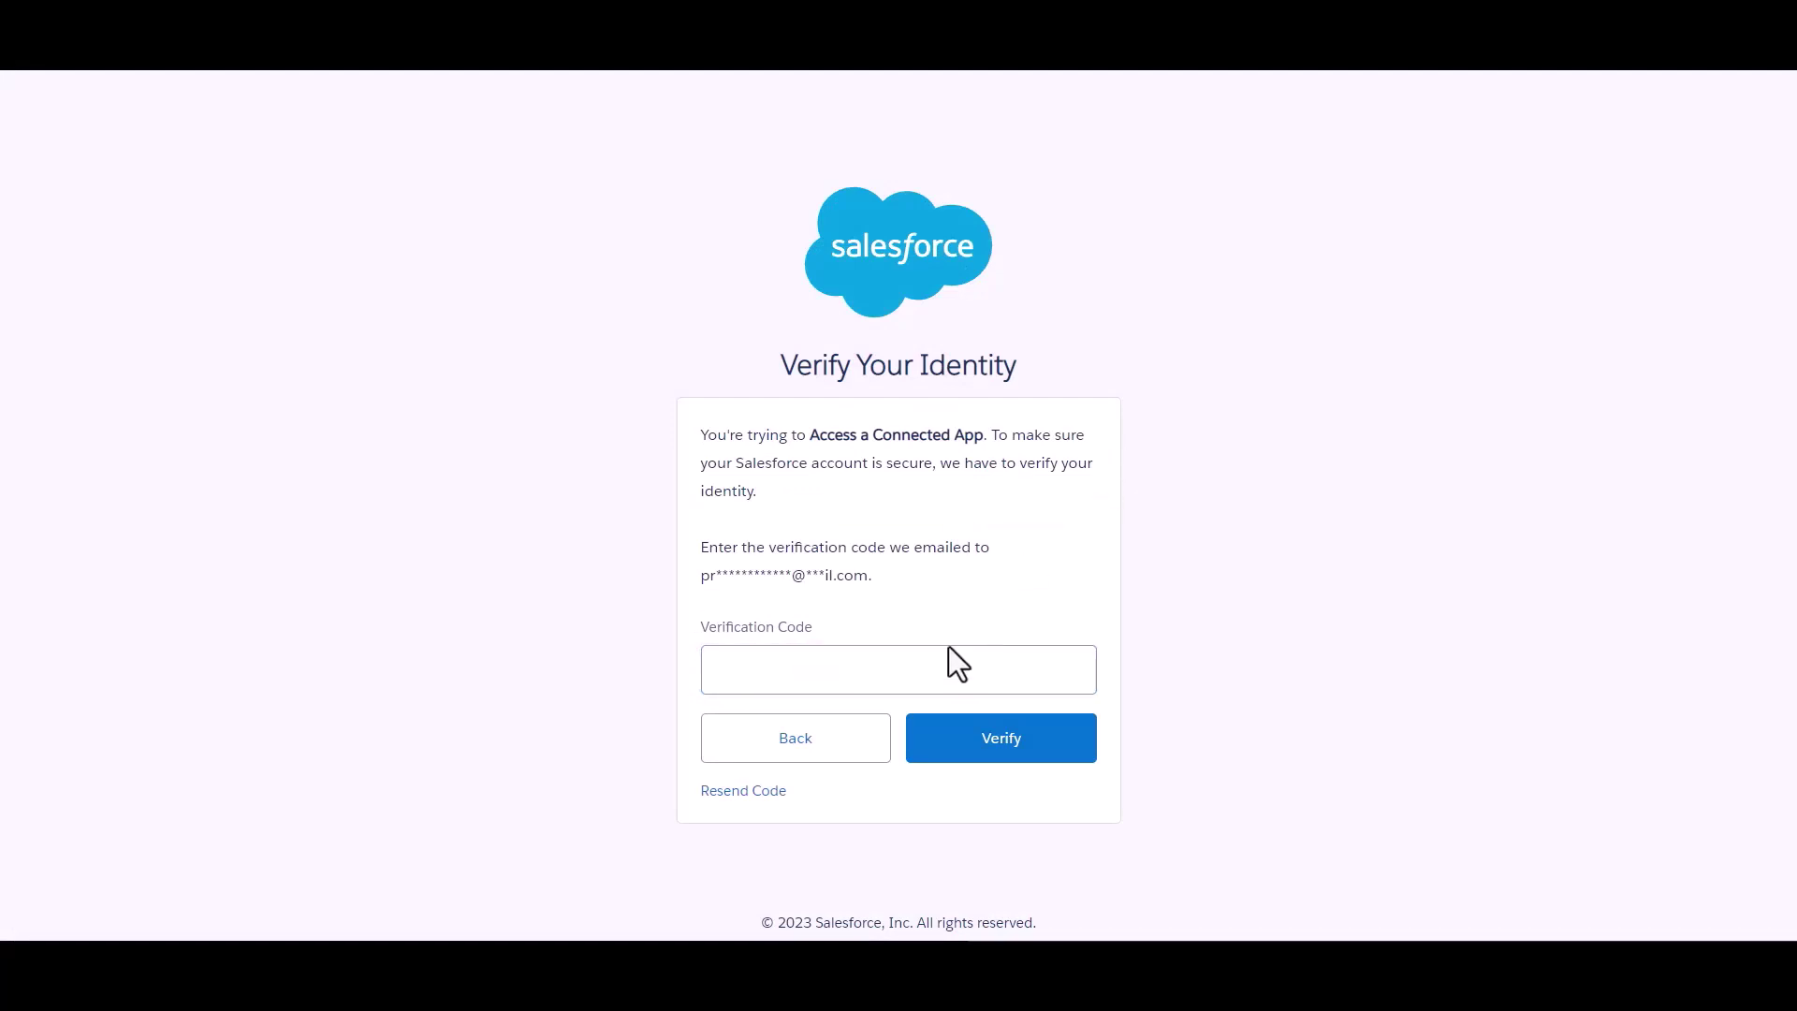
left_click(936, 666)
key("ctrl+v")
left_click(988, 581)
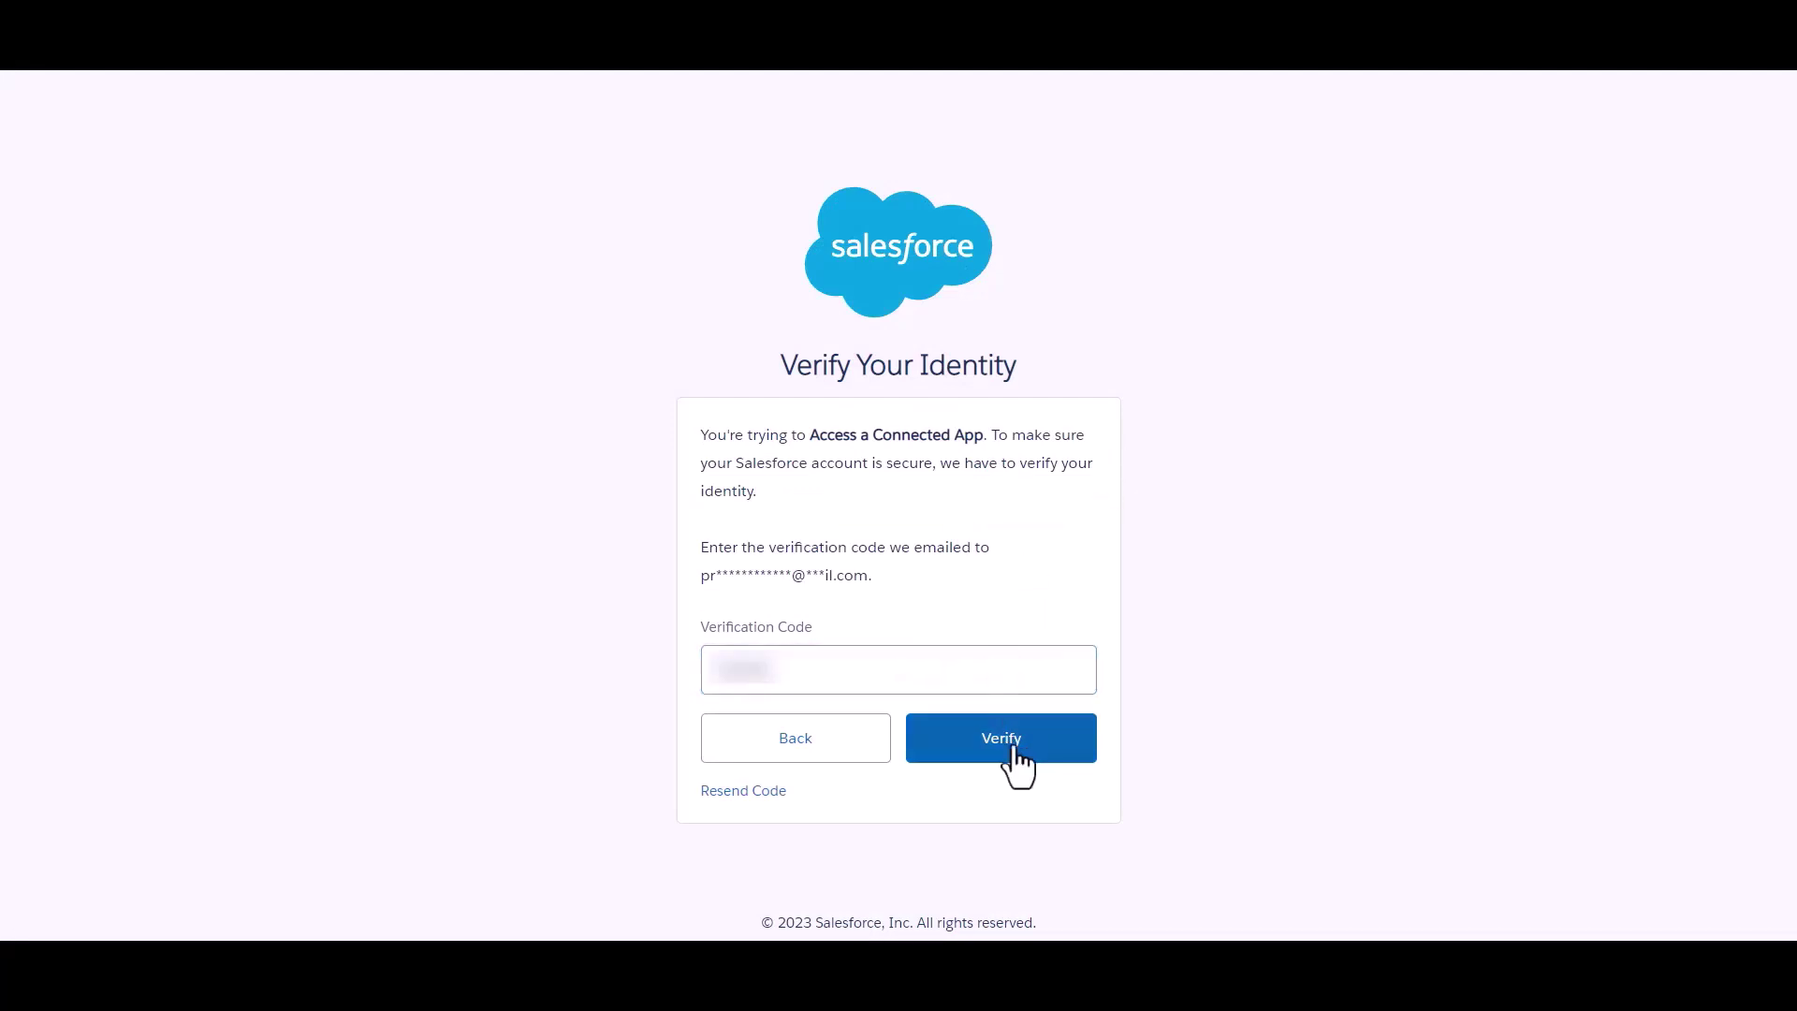
left_click(1014, 747)
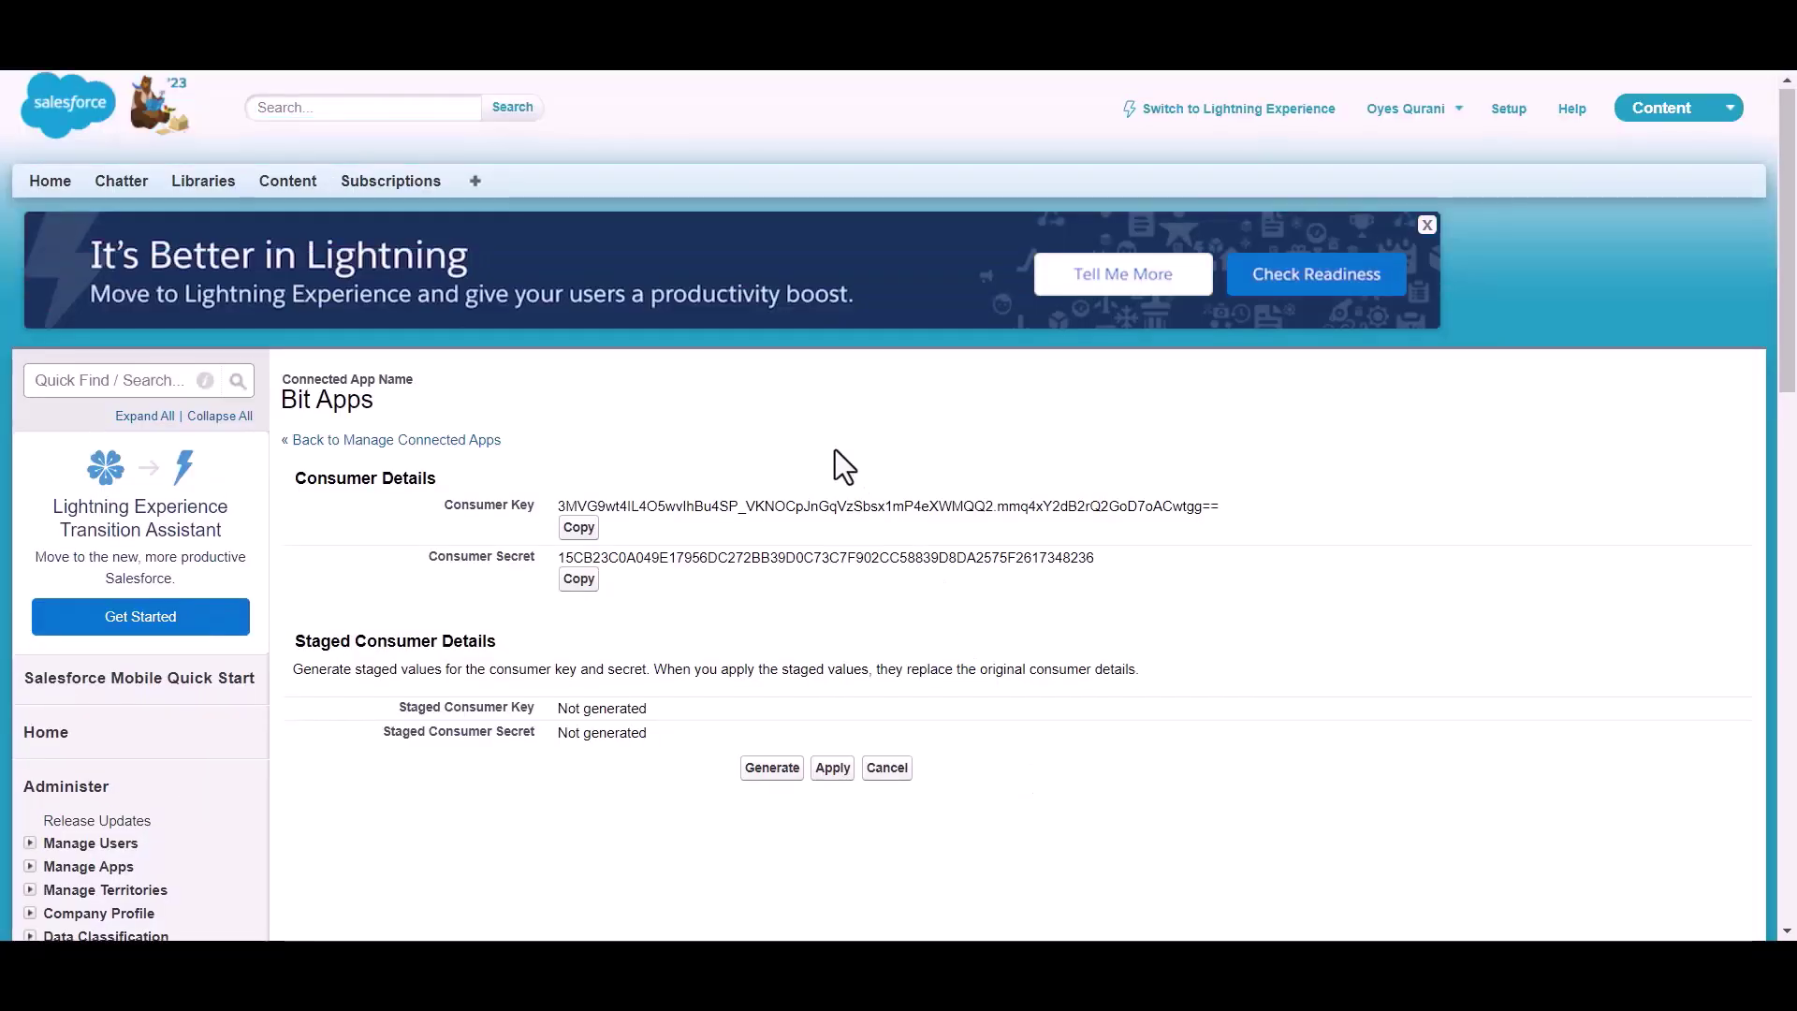
Copy the Salesforce consumer key into the Client id field
scroll(834, 449, "down", 1)
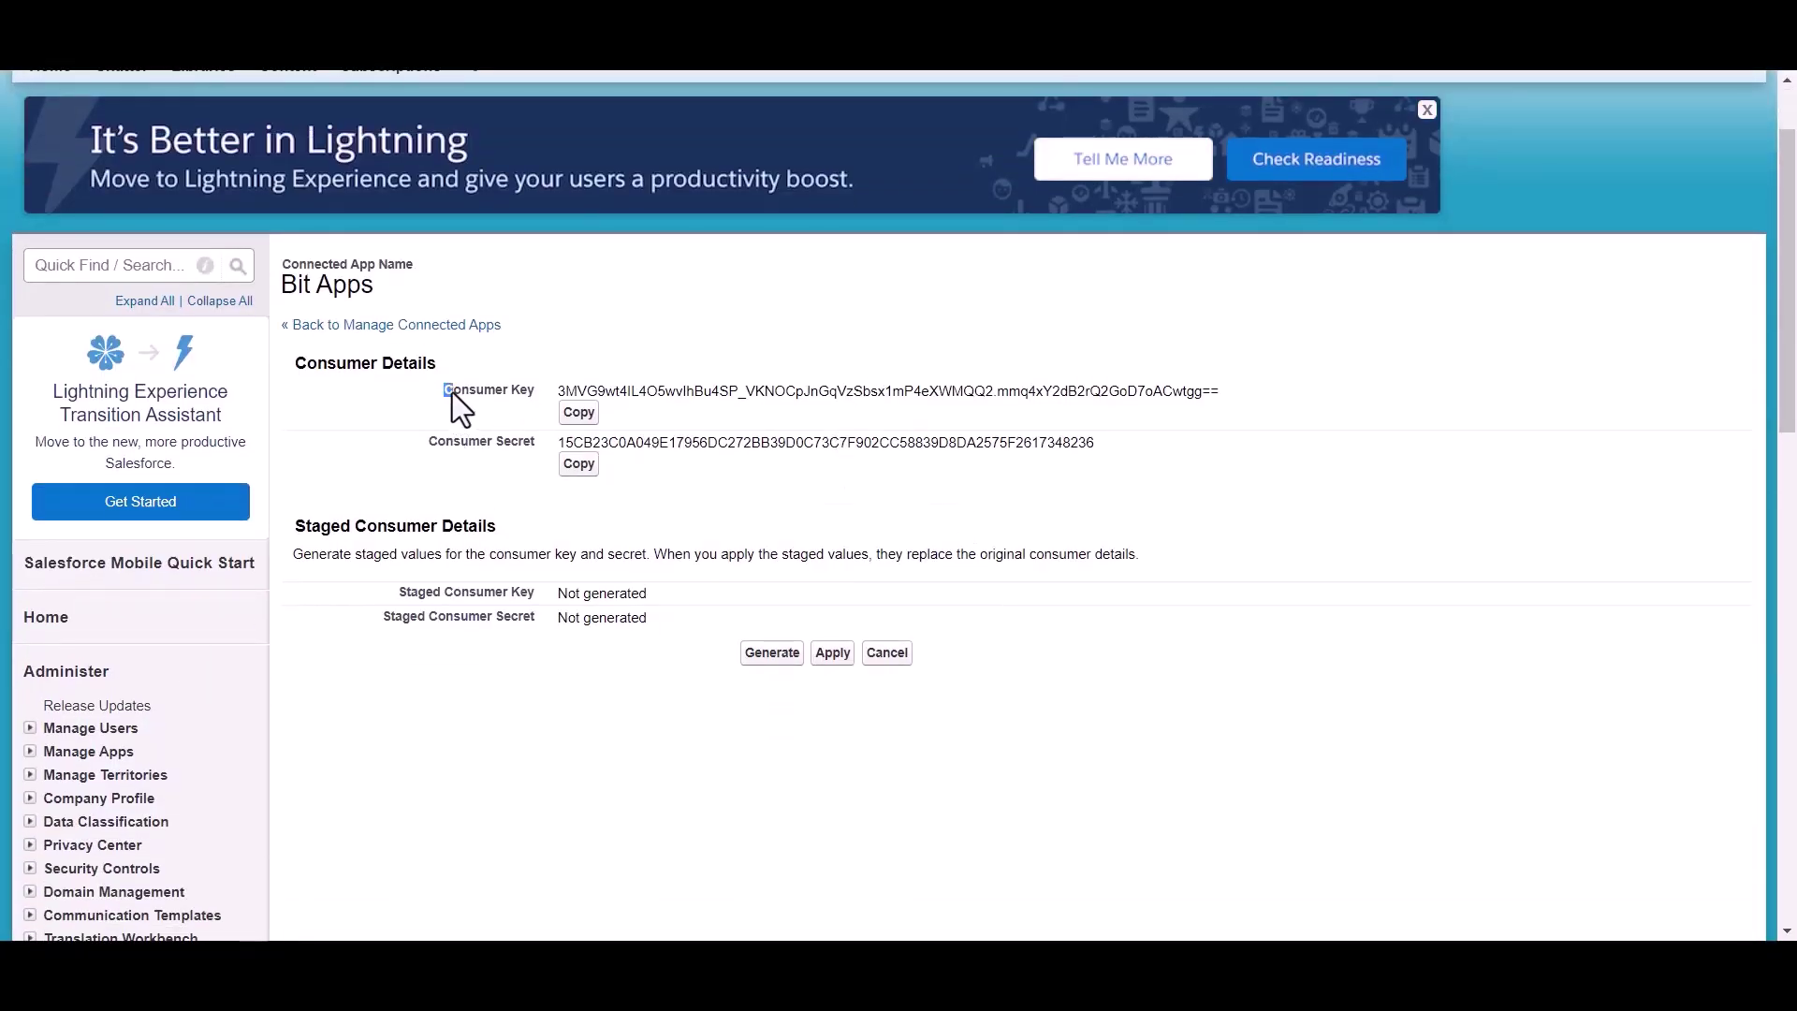
left_click_drag(414, 446, 539, 446)
left_click(639, 491)
scroll(638, 490, "up", 1)
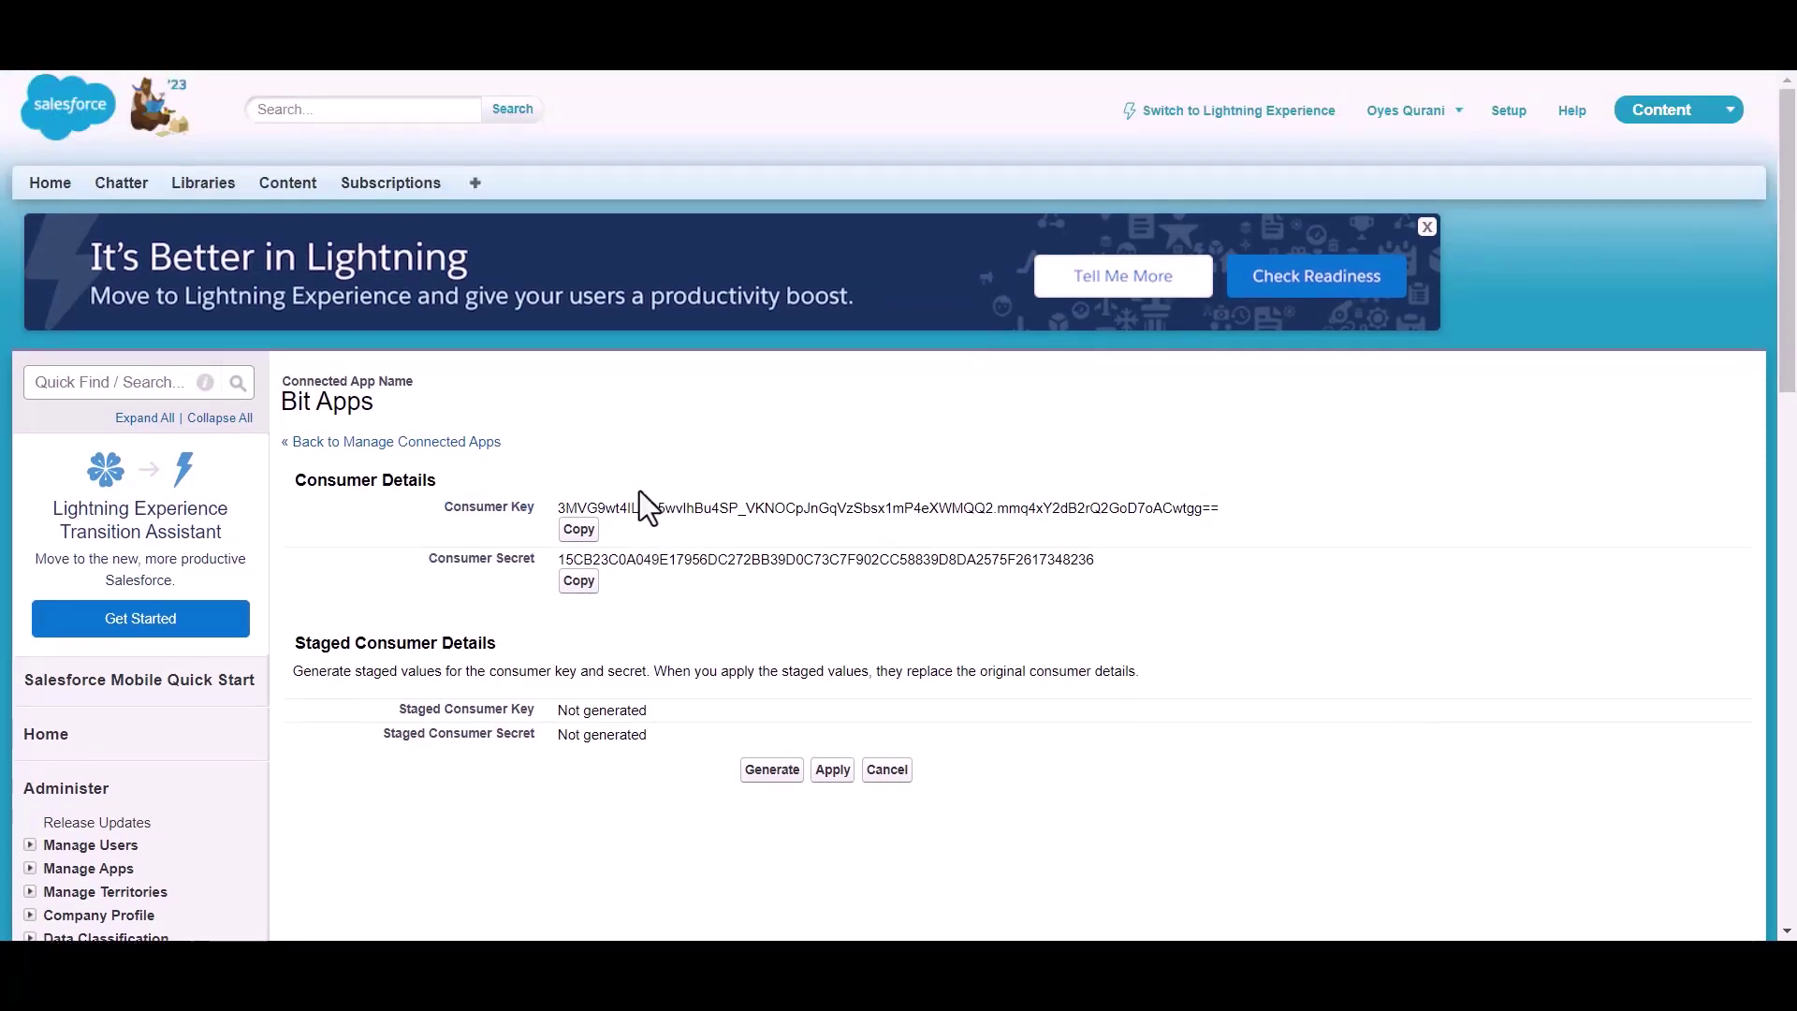
left_click(578, 530)
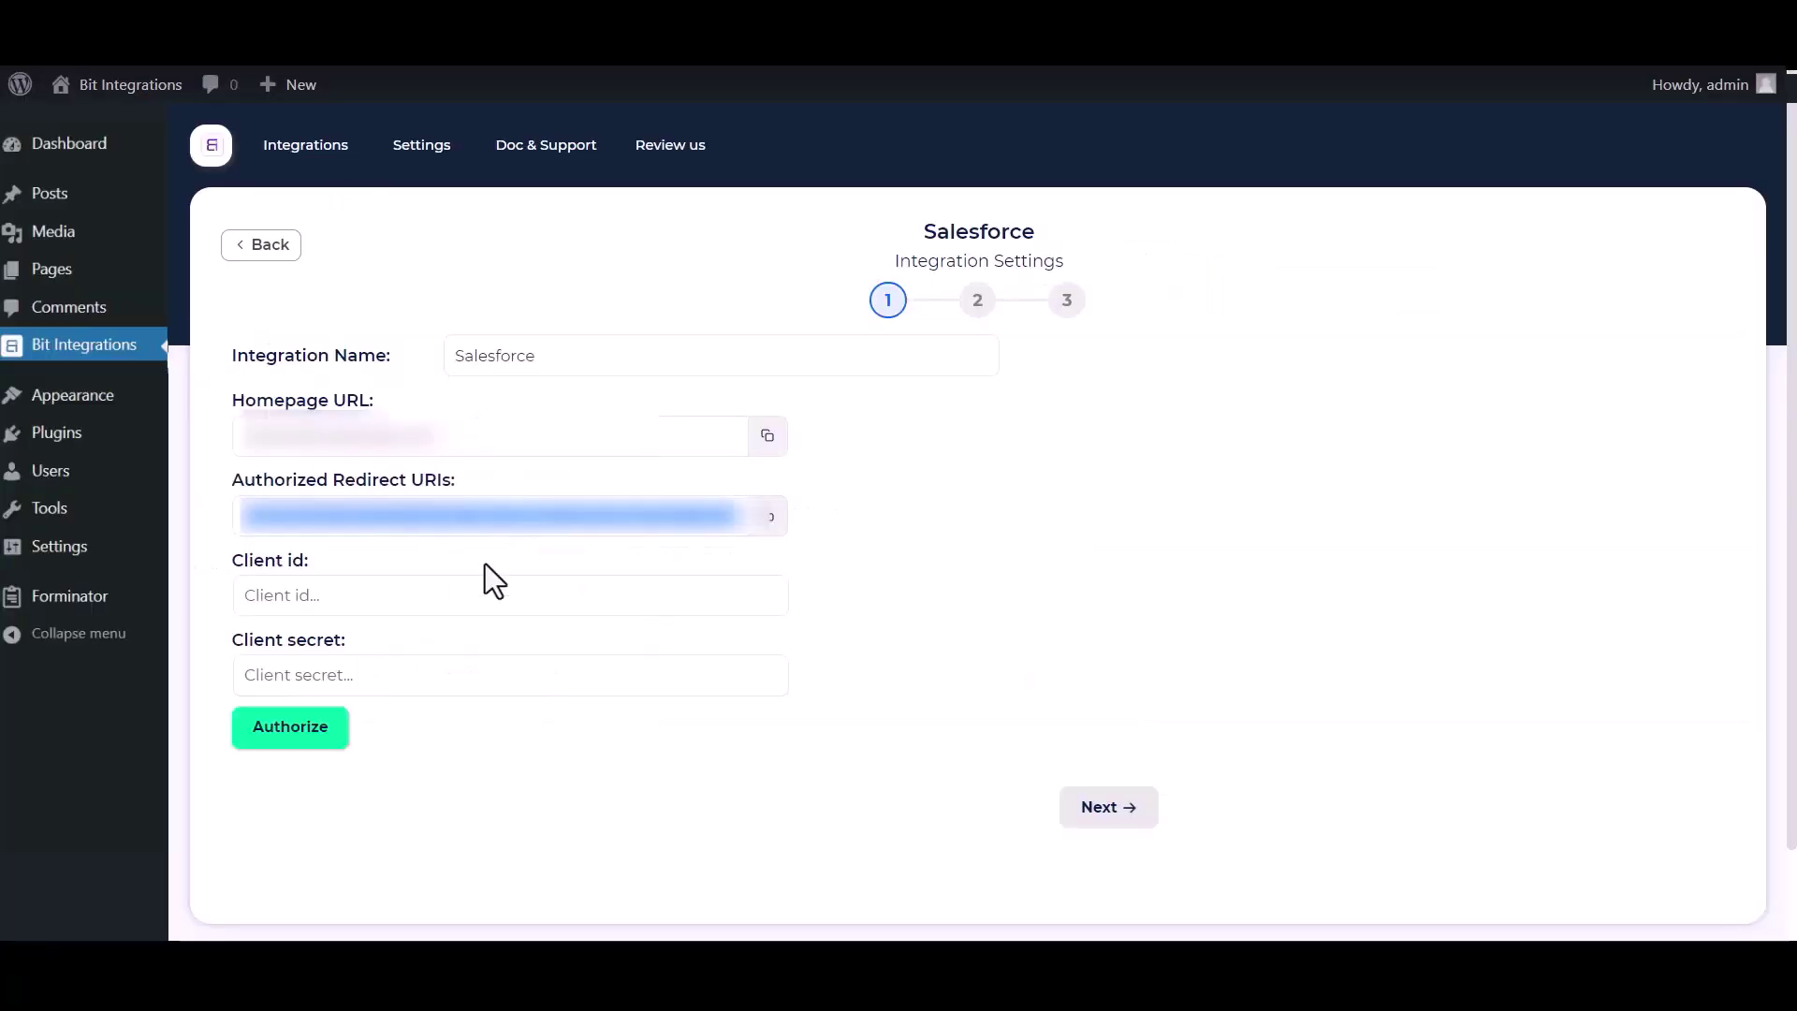
left_click(417, 586)
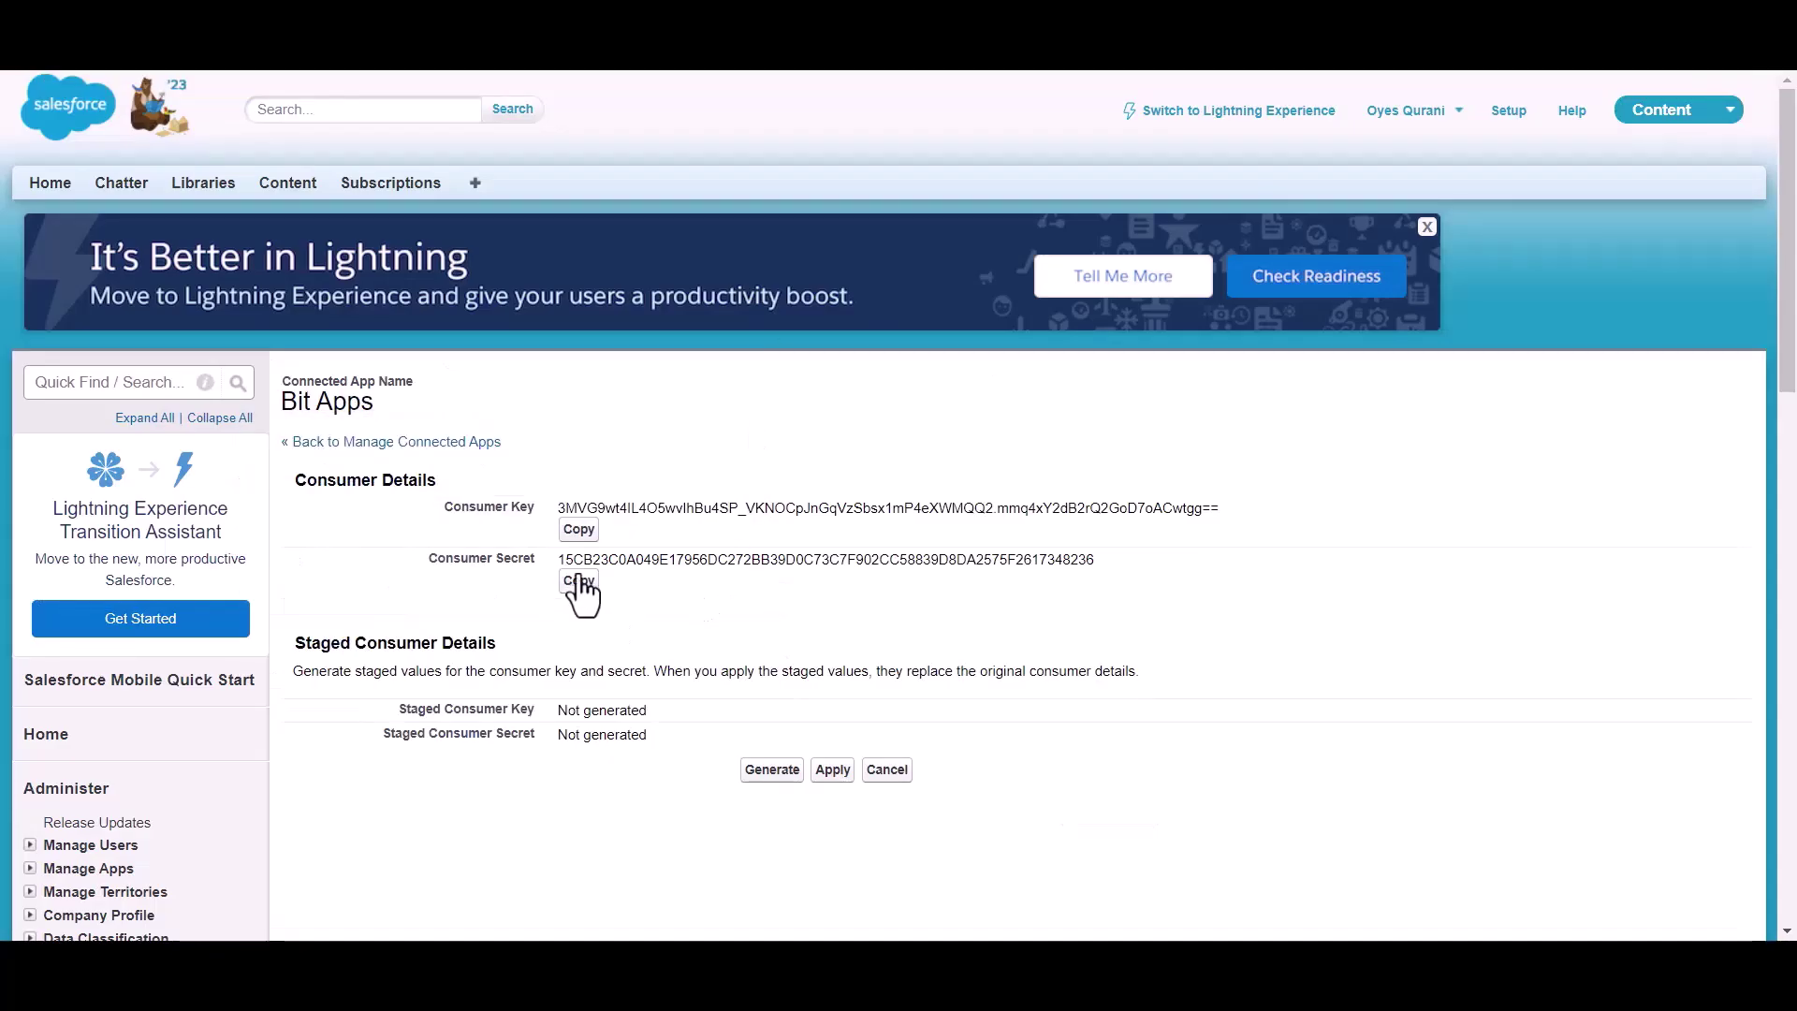
Paste the consumer secret as Client secret and request authorization with Salesforce
left_click(579, 583)
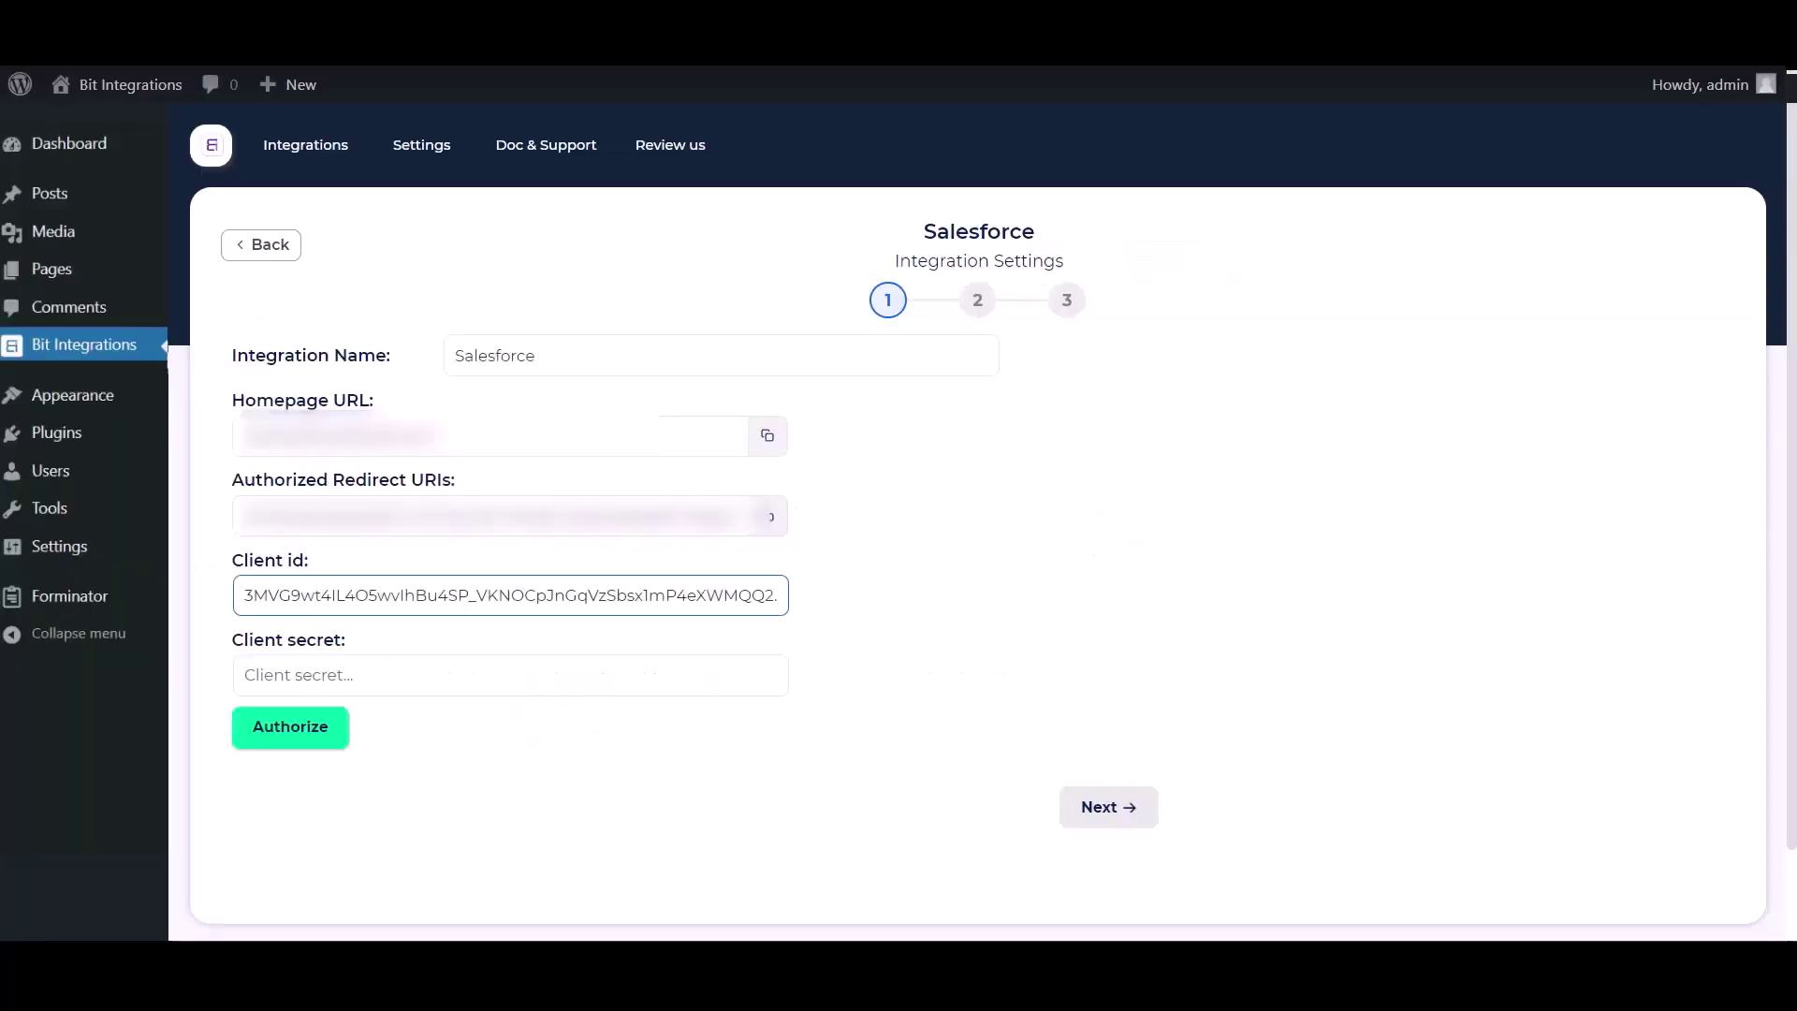
left_click(509, 670)
key("ctrl+v")
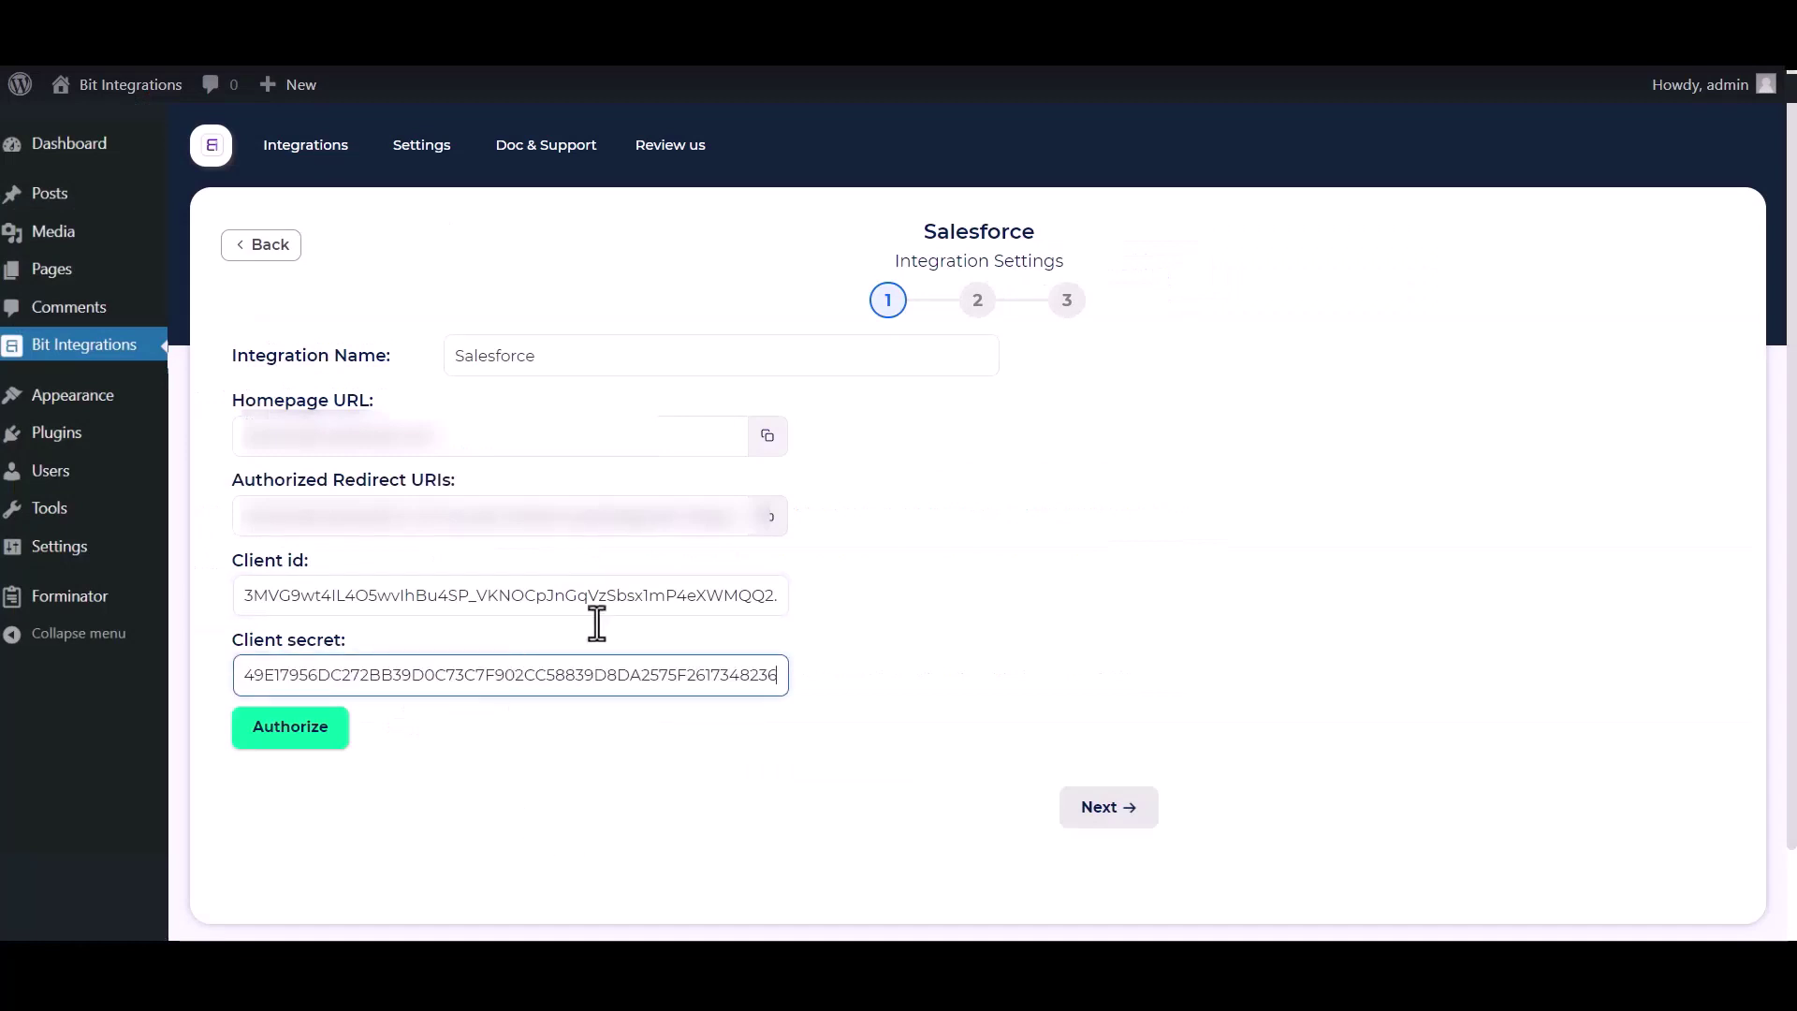
left_click(896, 473)
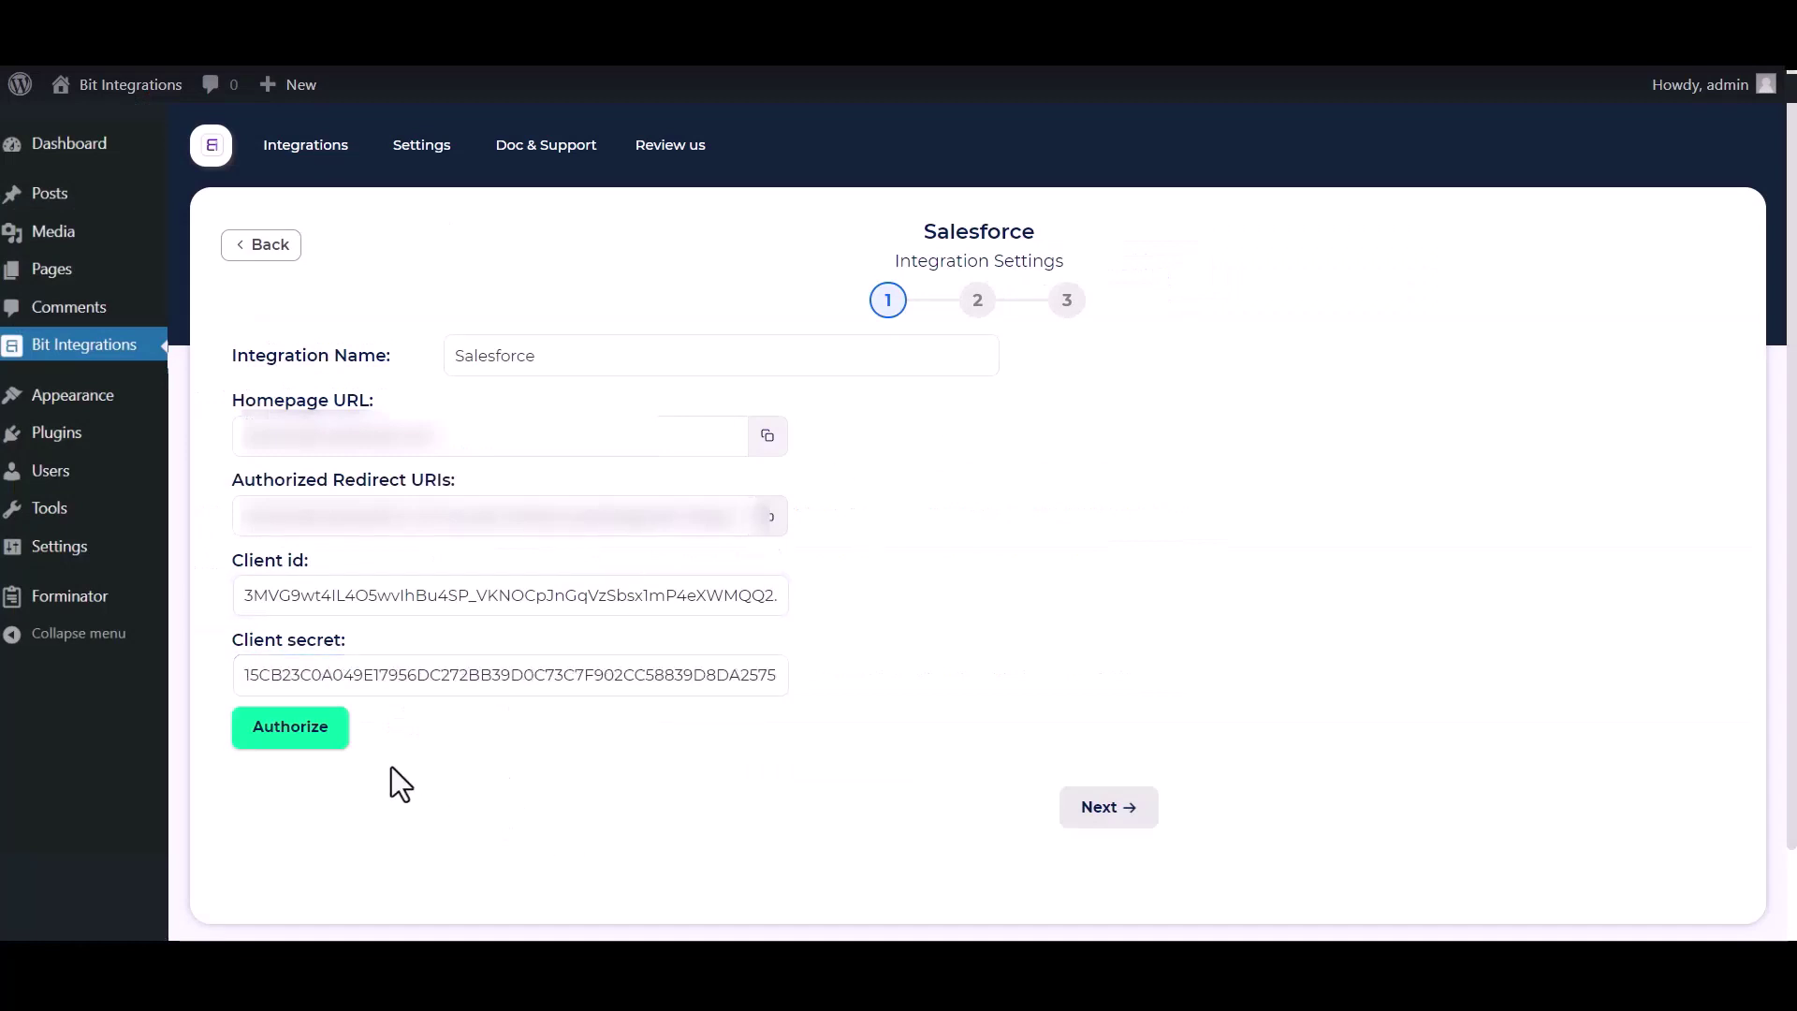
left_click(267, 735)
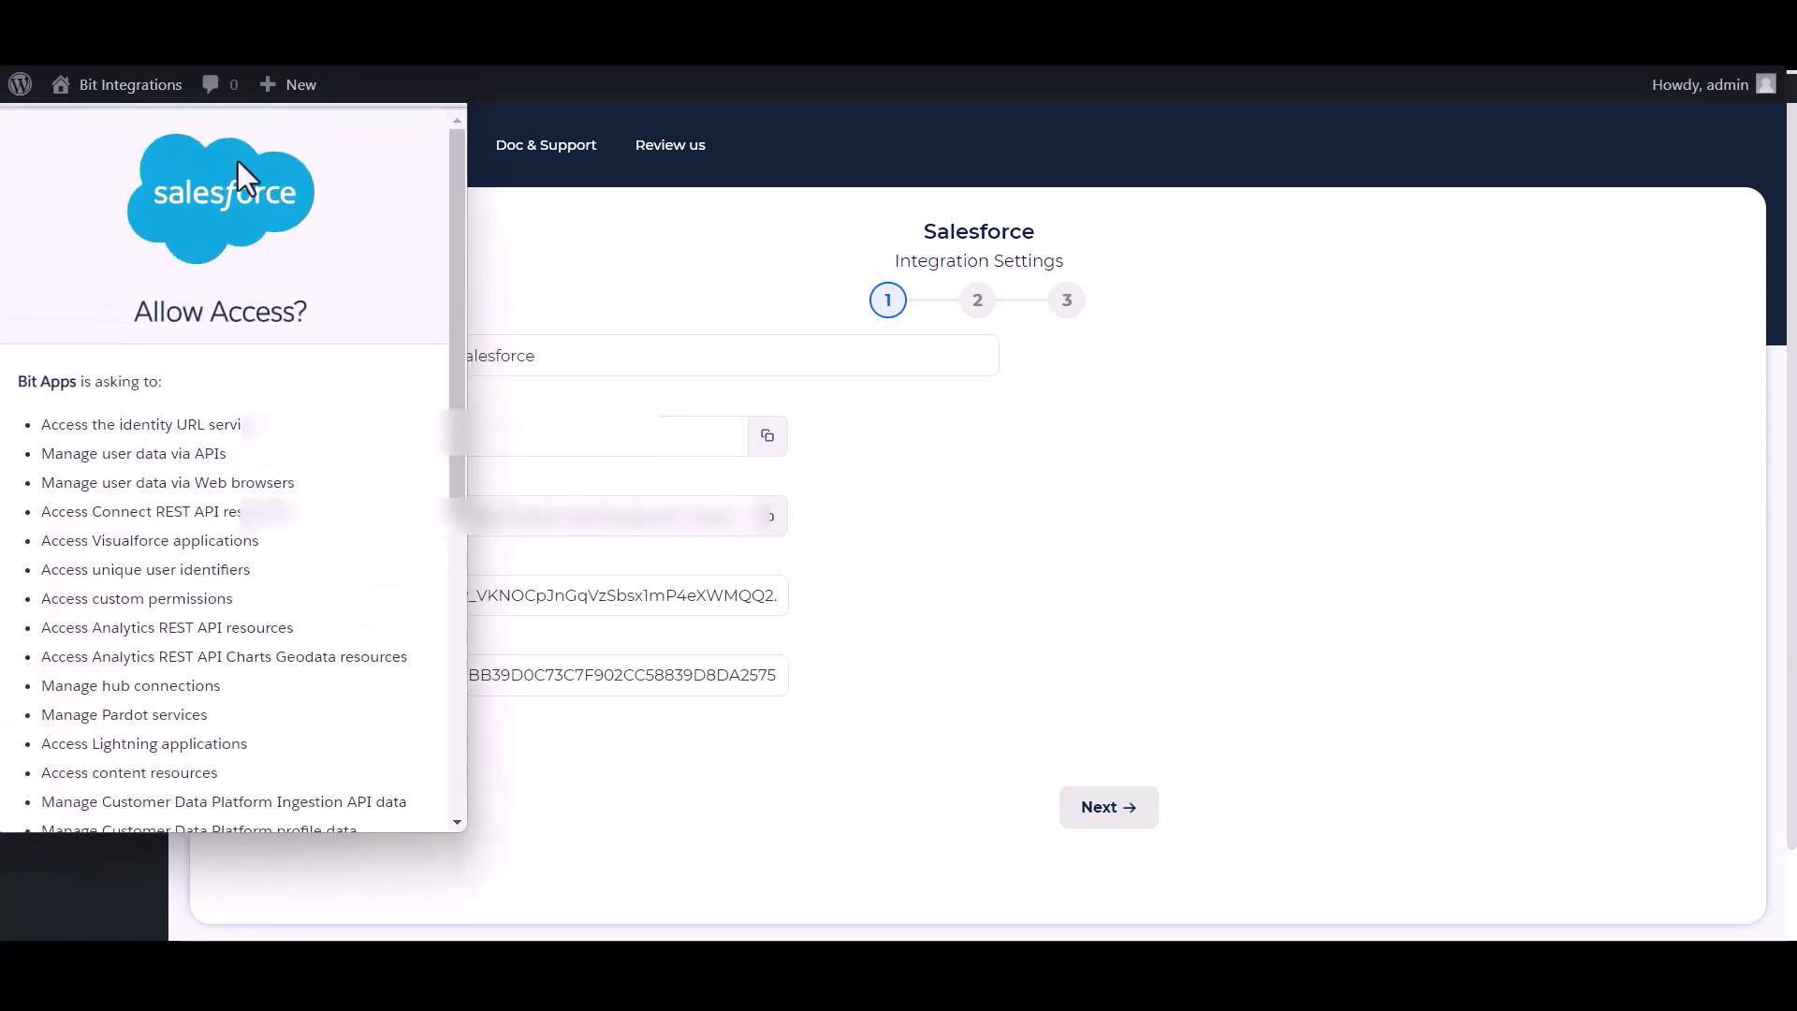
Allow Bit Apps access to Salesforce and proceed to step 2 once authorized
scroll(280, 473, "down", 5)
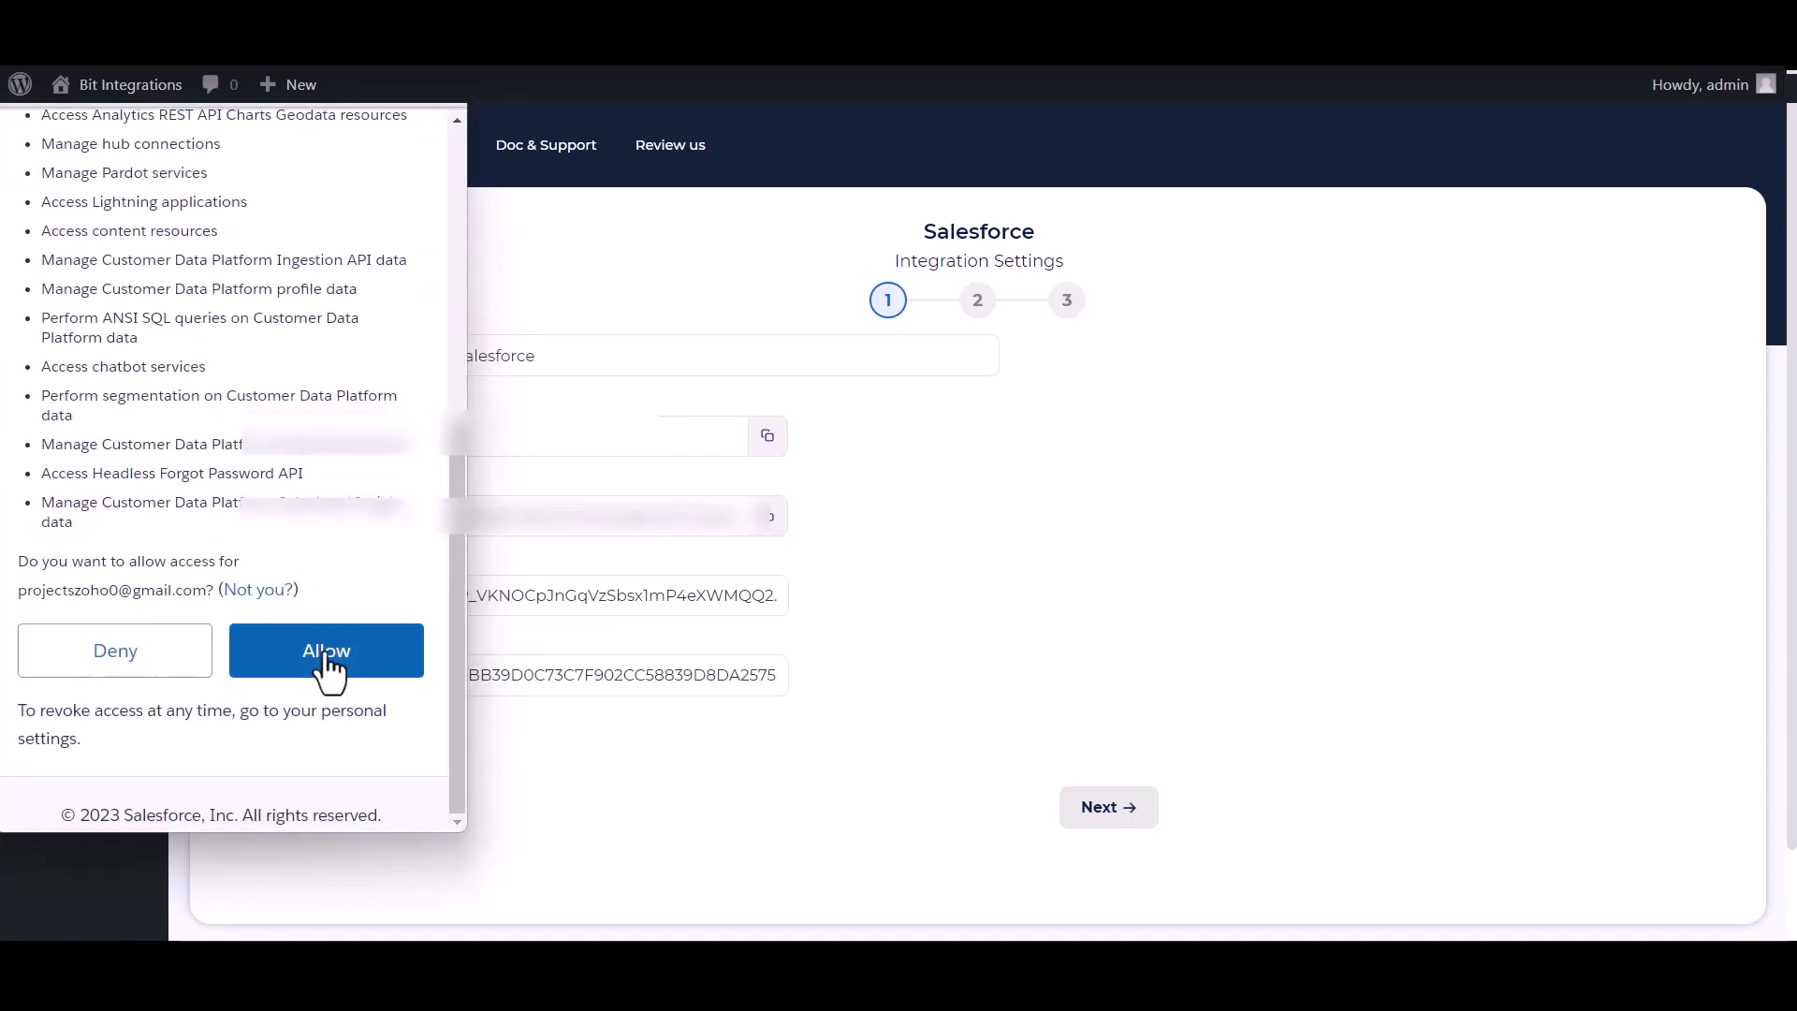
left_click(328, 652)
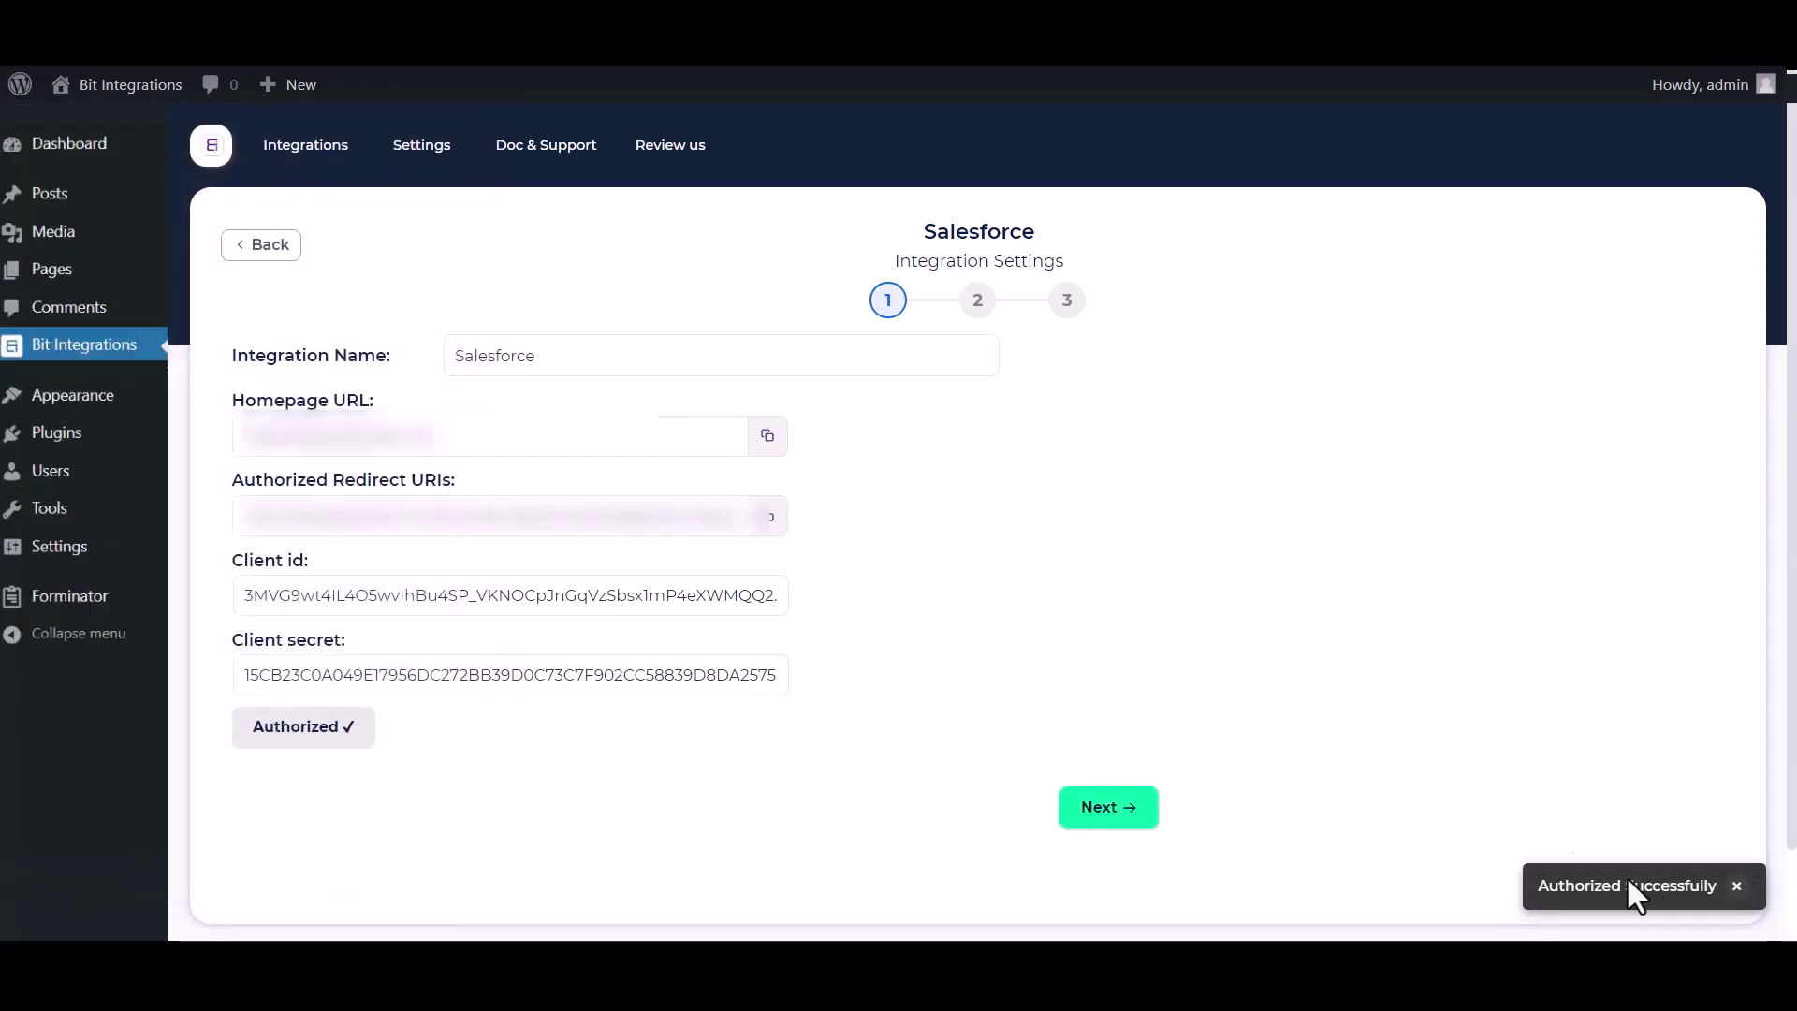
left_click(1121, 823)
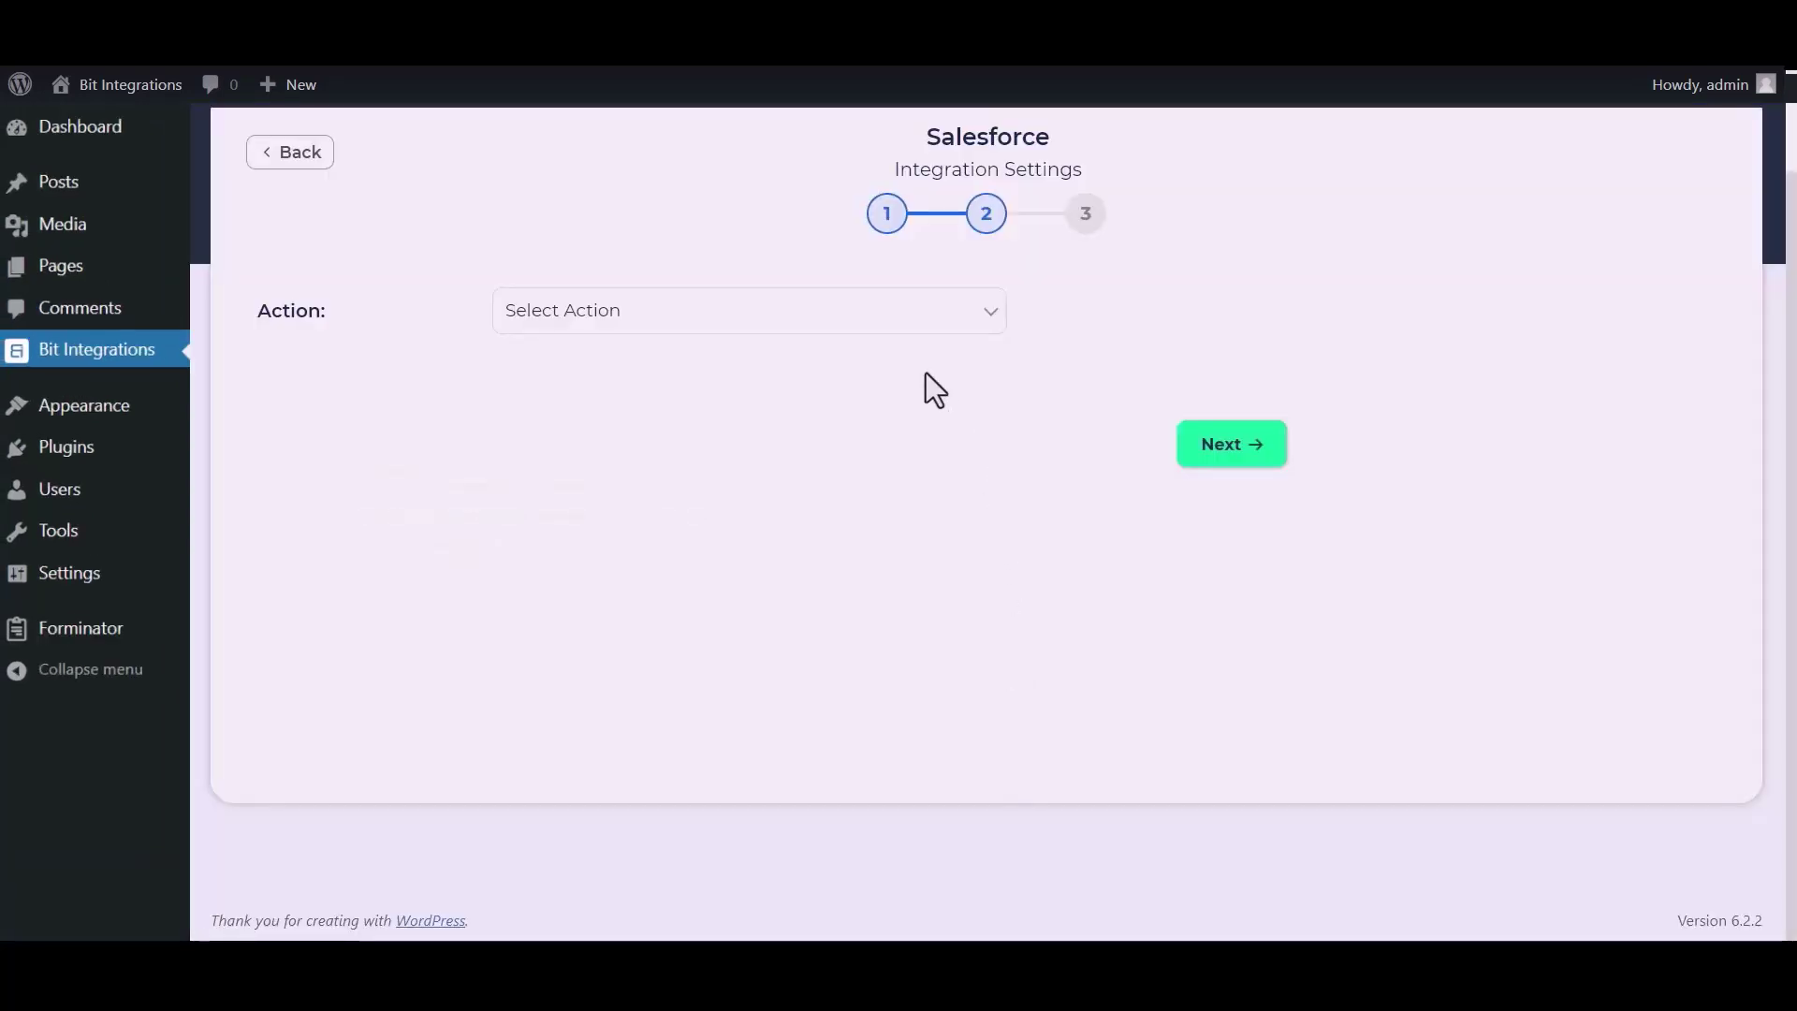
Choose the 'Create lead' action, map Name to Last Name and Email to Email, and set Company to the custom value 'Bit Apps'
left_click(892, 321)
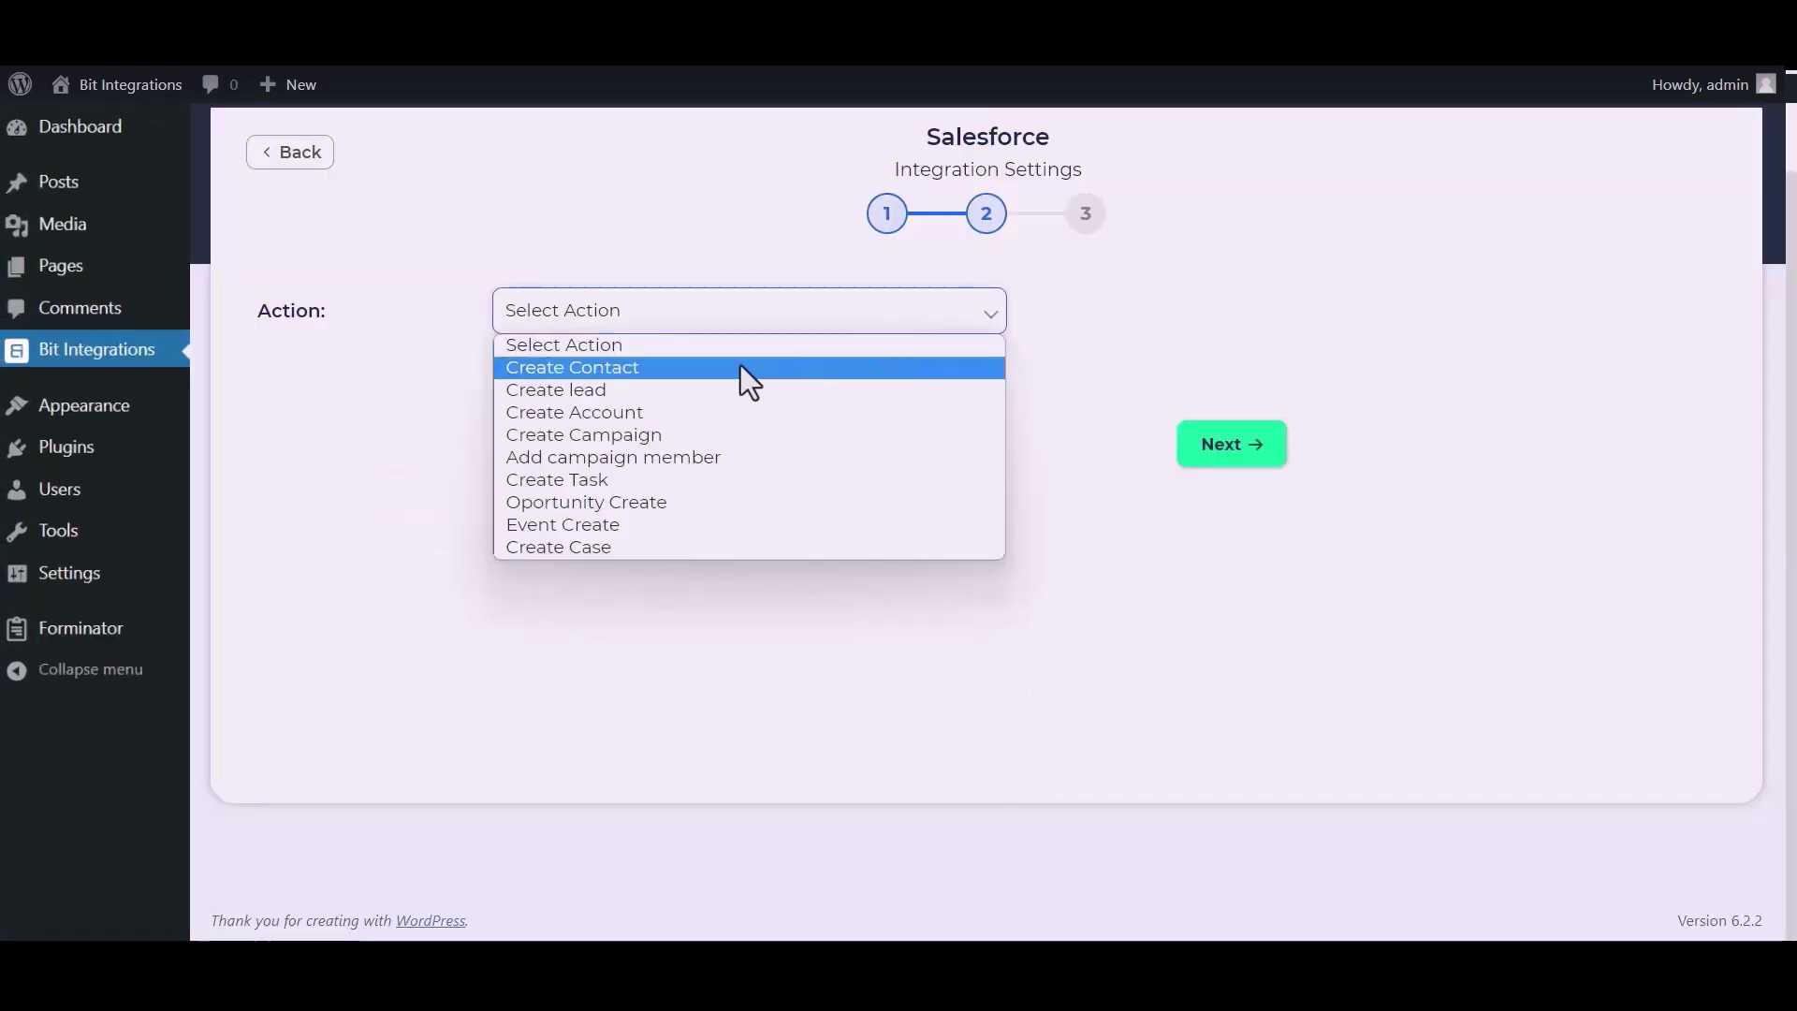
left_click(626, 393)
left_click(599, 501)
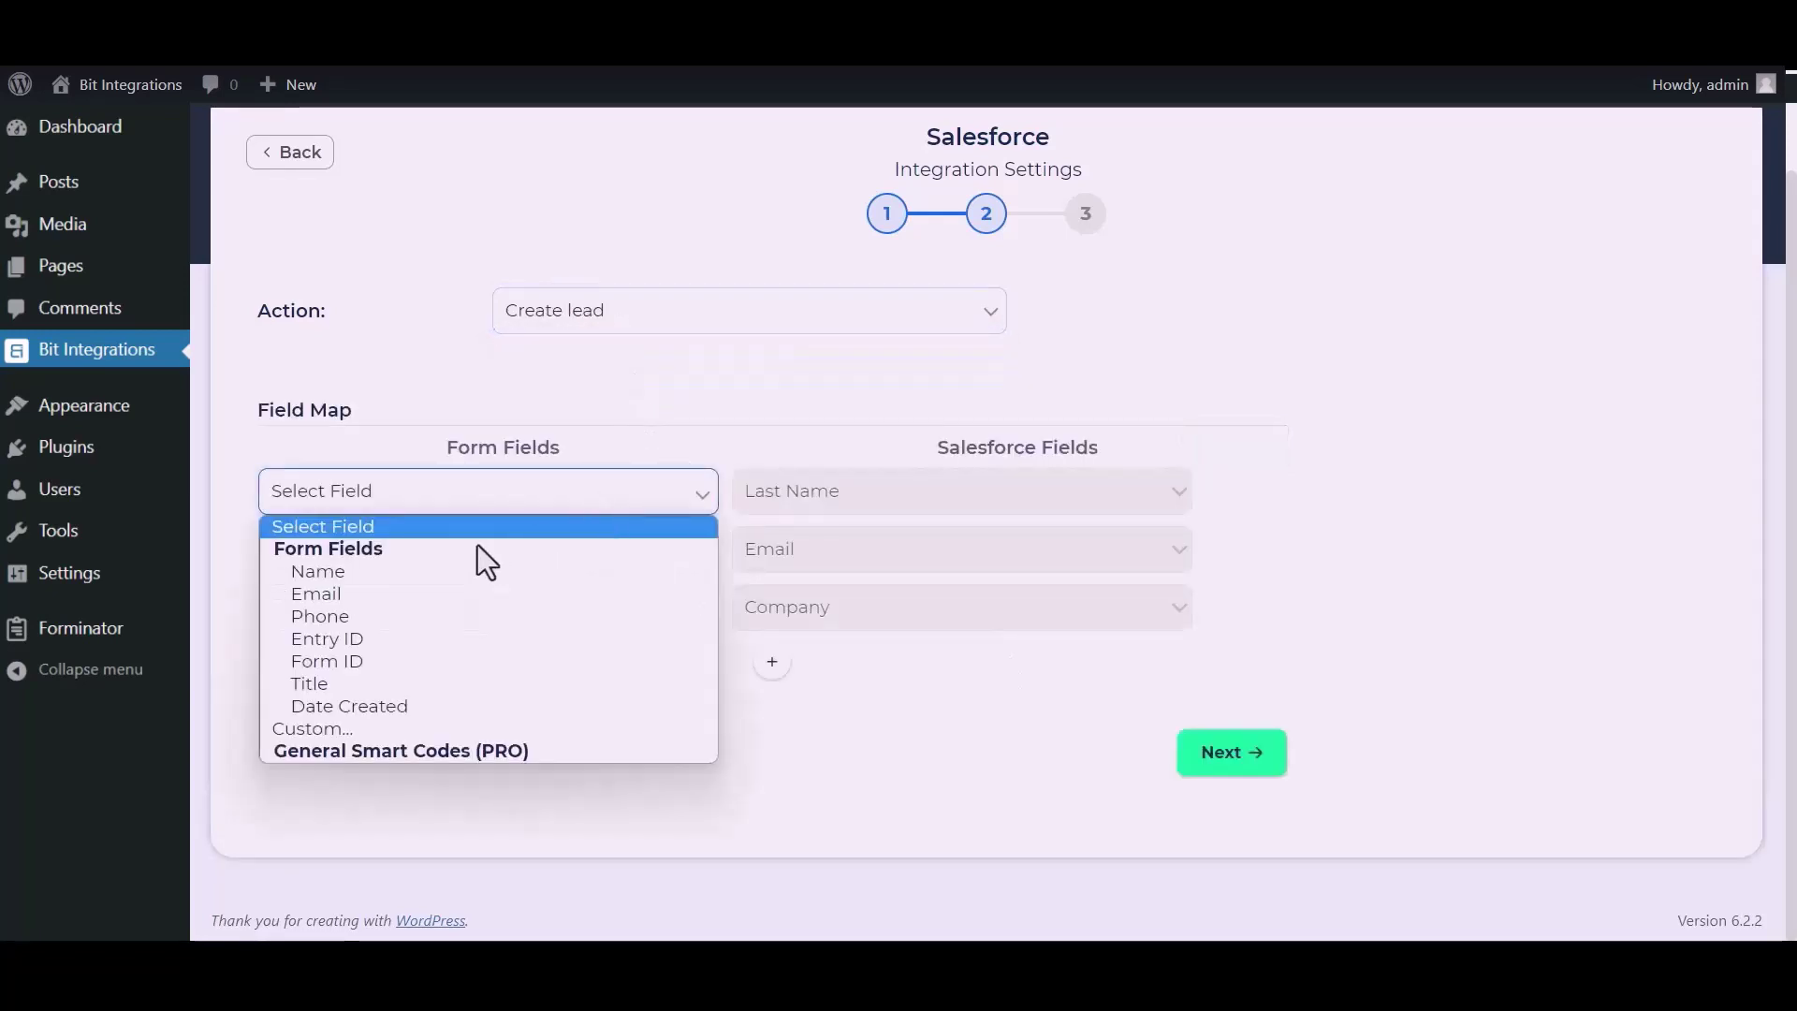
left_click(424, 573)
left_click(480, 582)
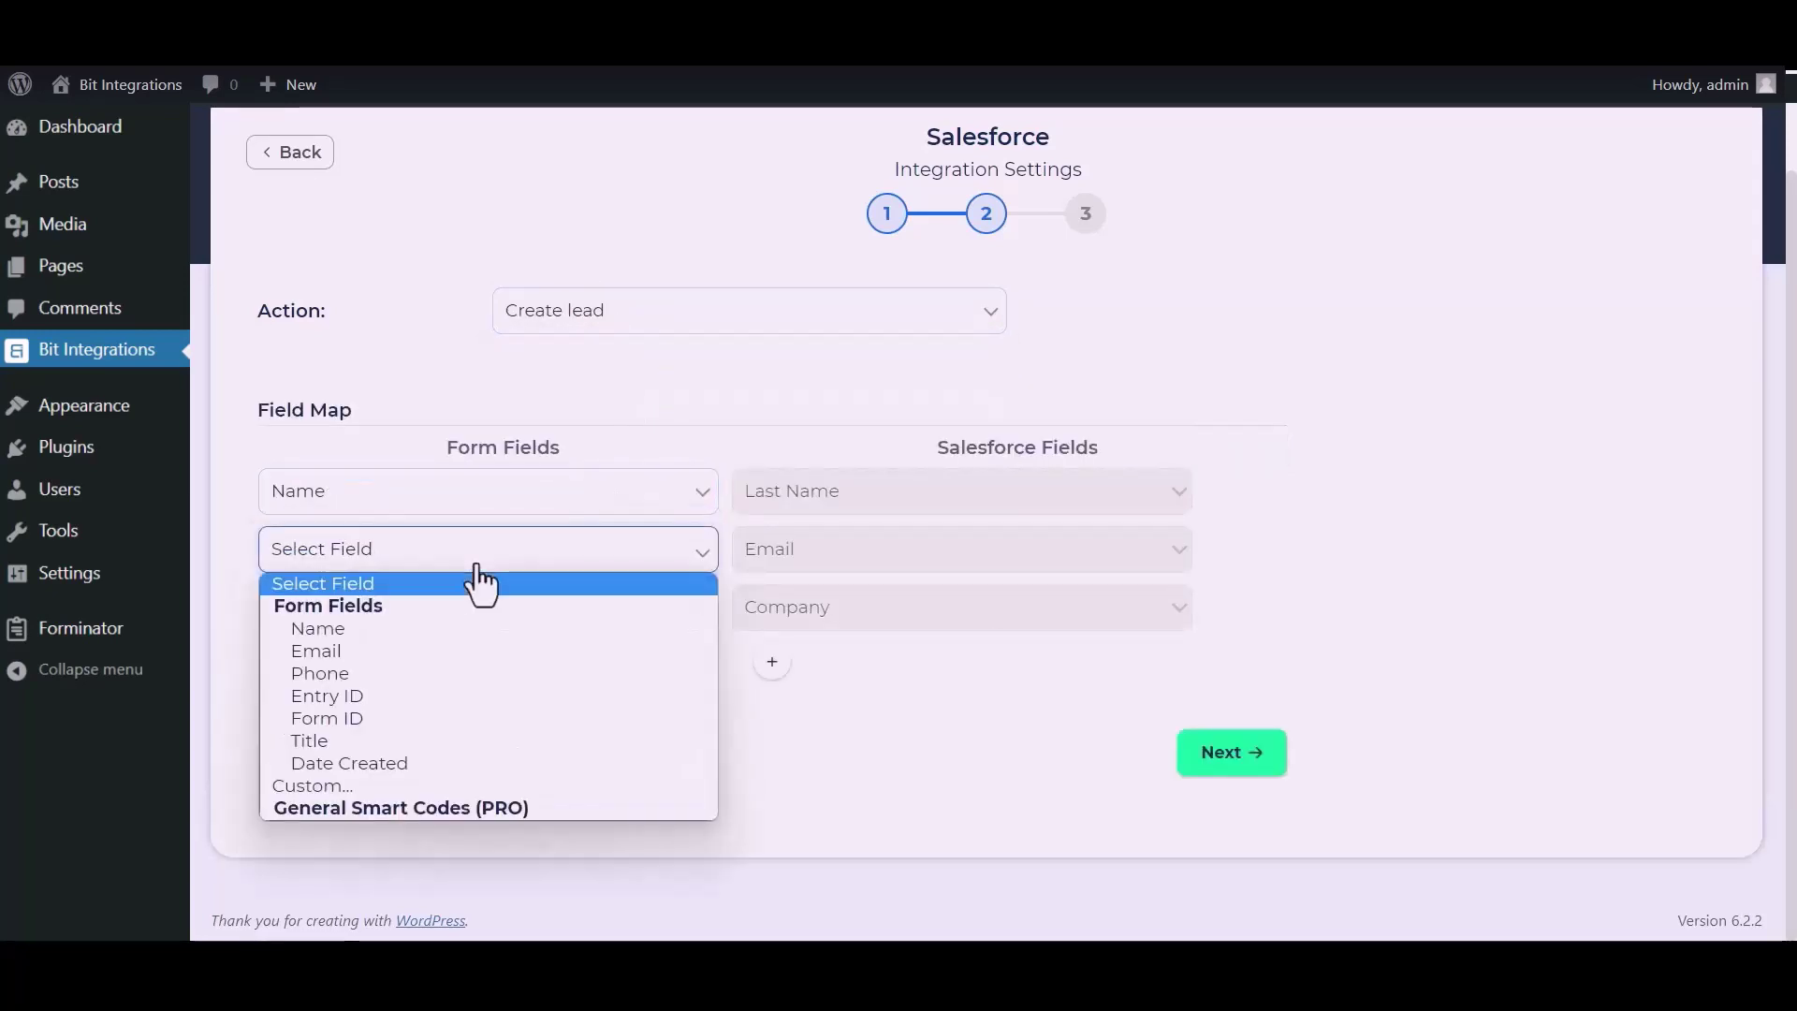
left_click(373, 644)
left_click(418, 618)
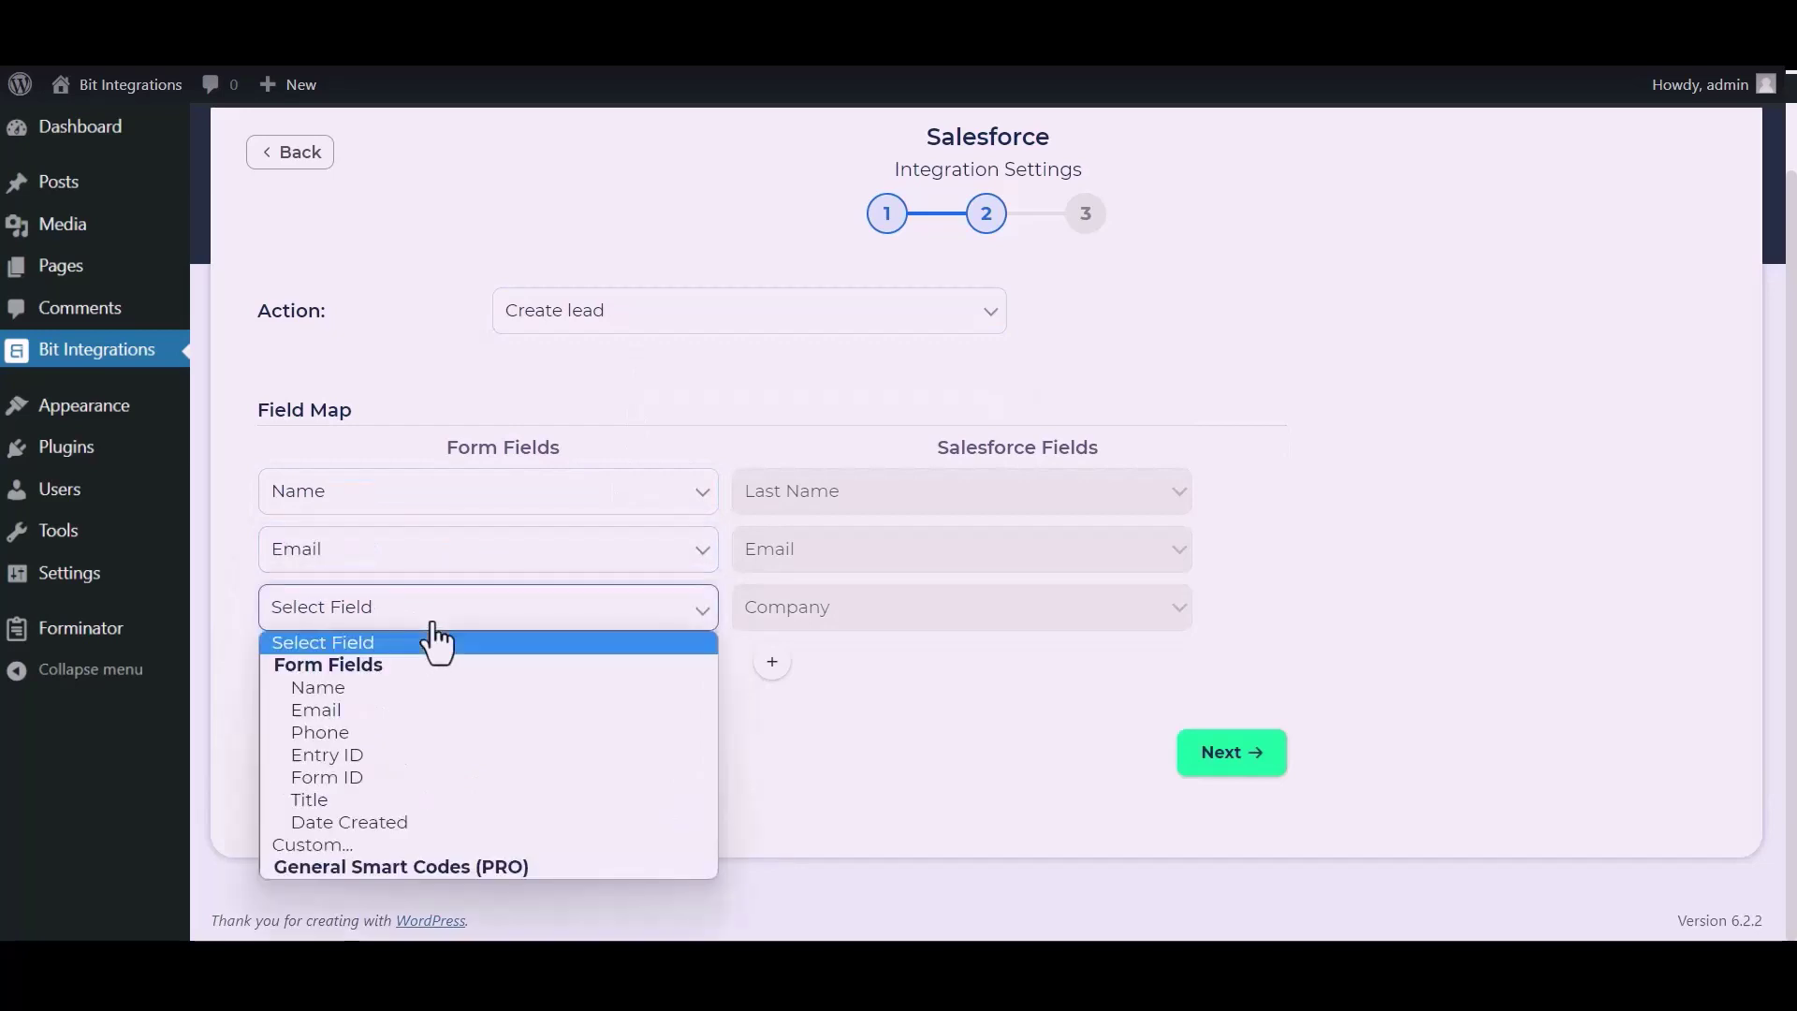
left_click(321, 844)
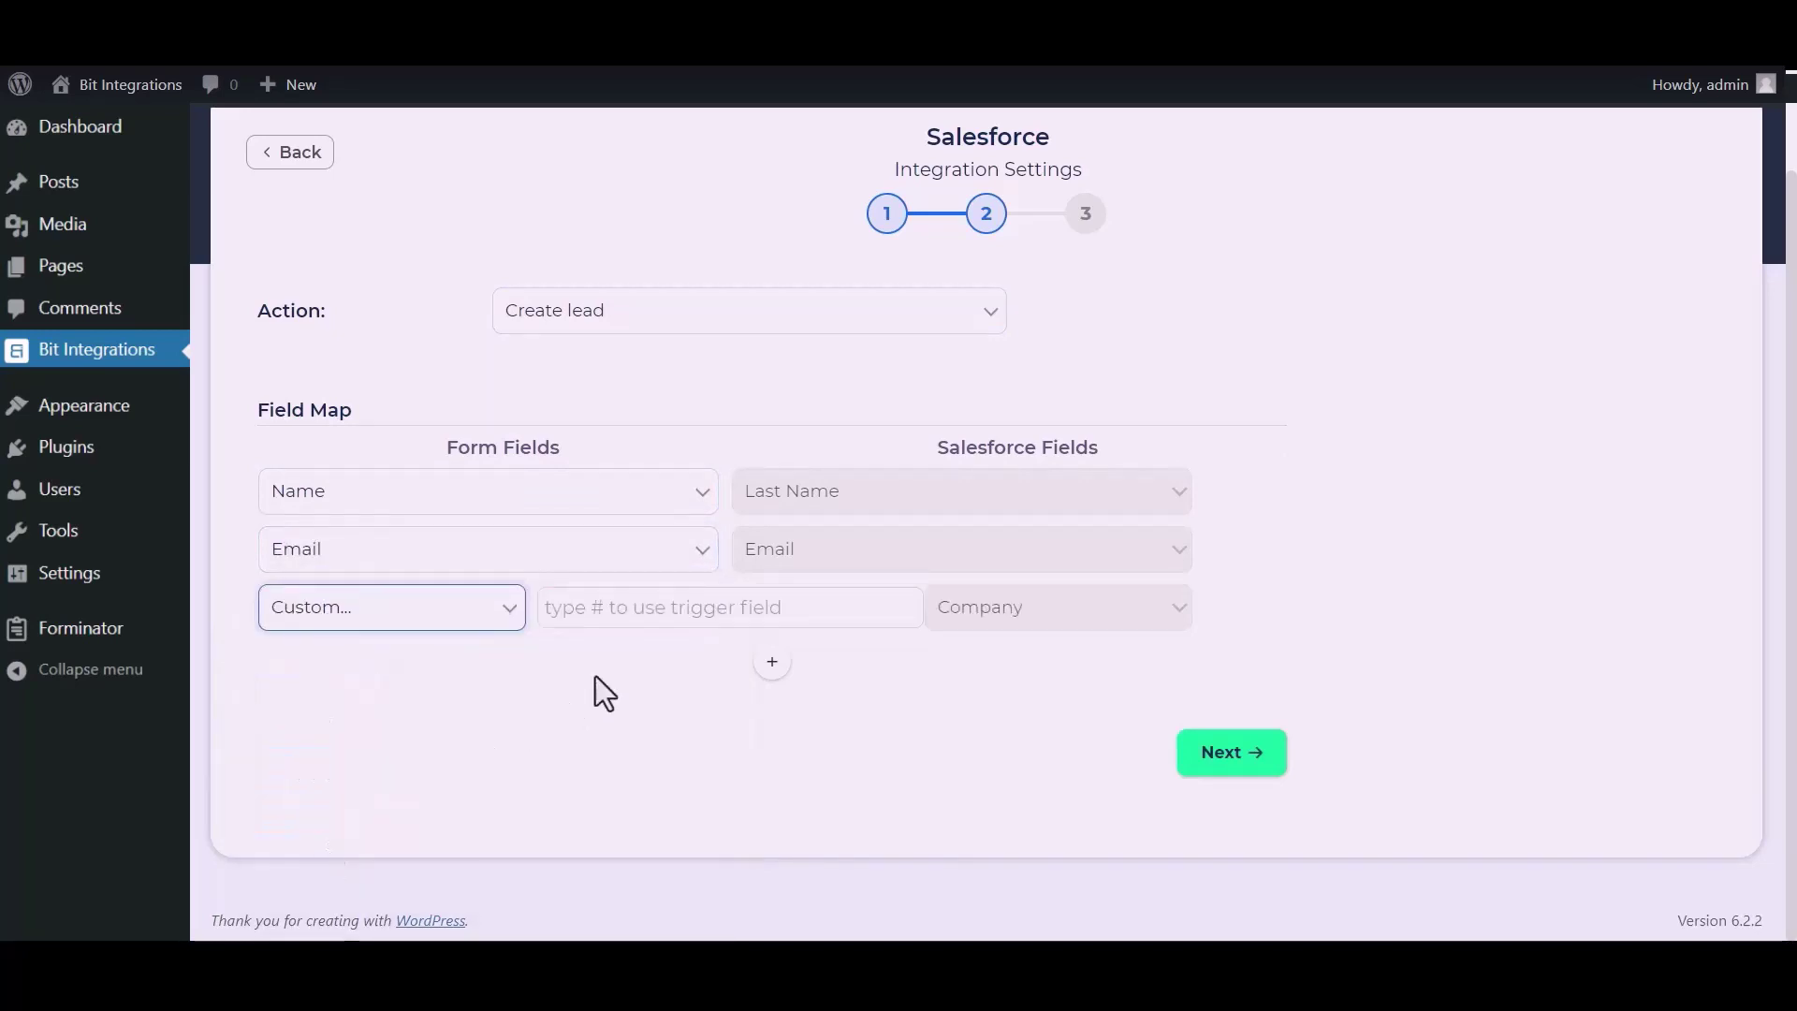
left_click(630, 622)
type("Bi")
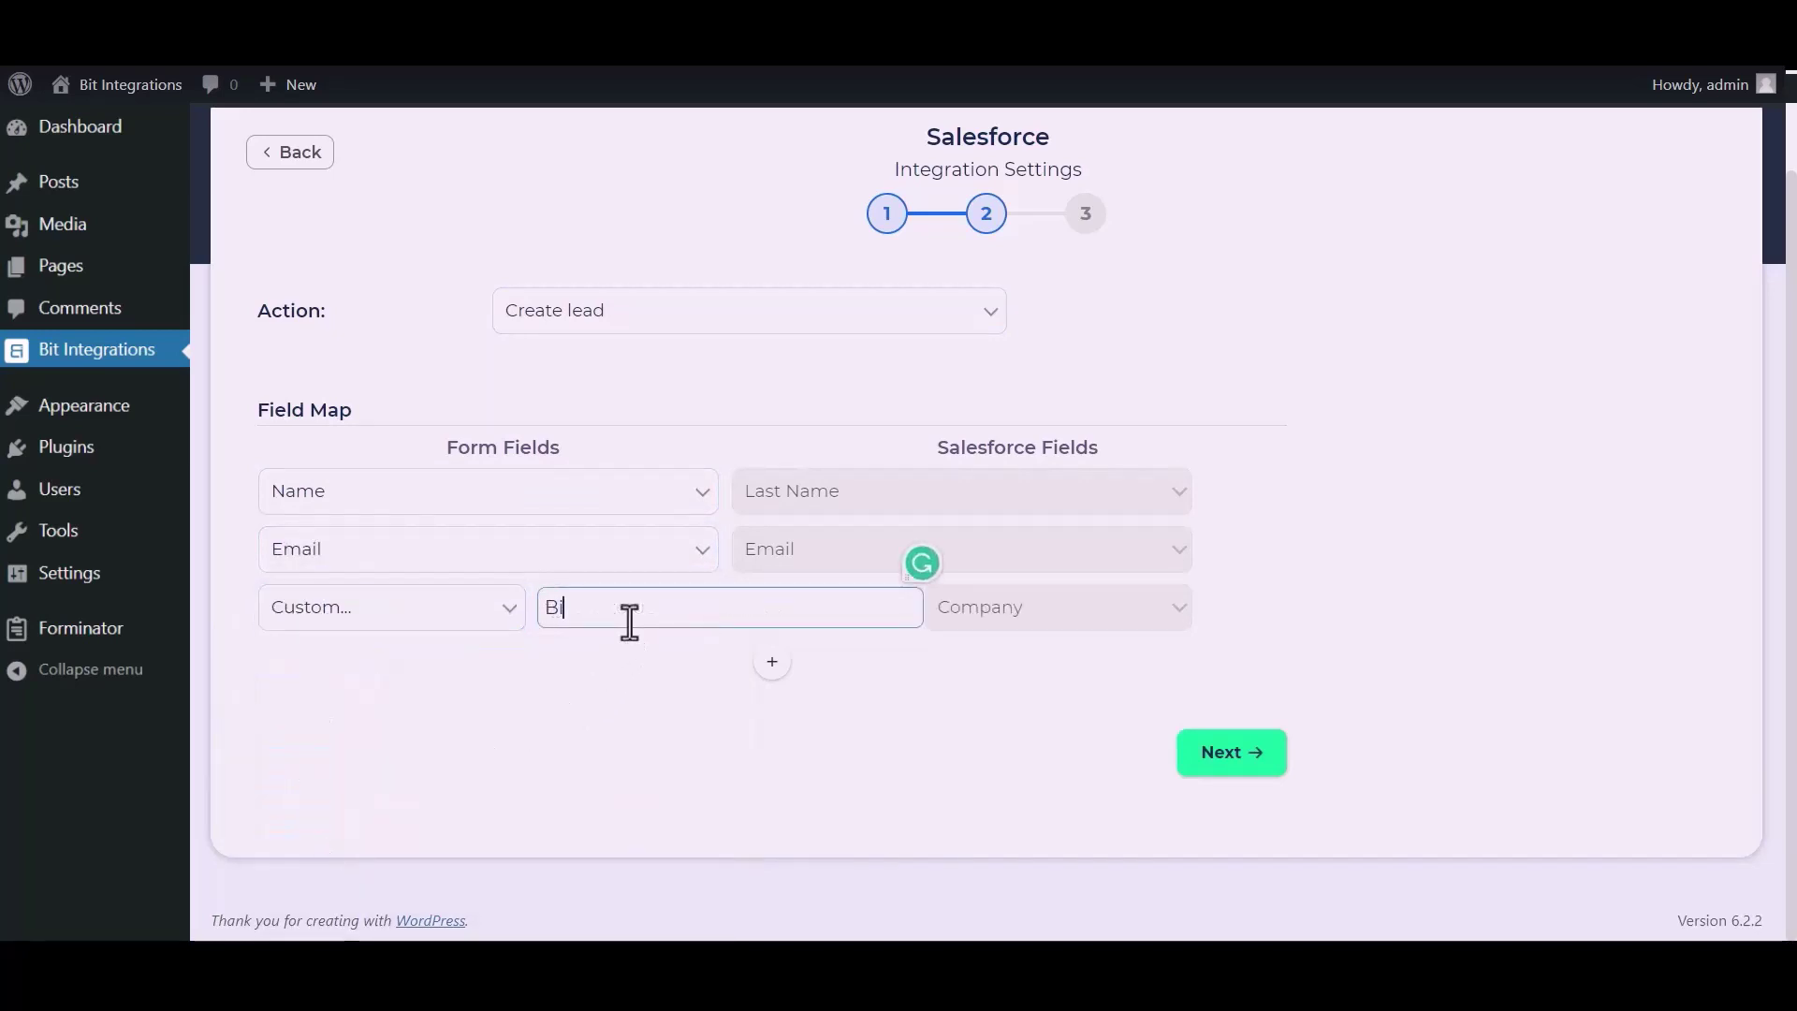
type("t Apps")
Add a mapping row sending the form's Phone field to Salesforce Phone
left_click_drag(687, 722, 808, 642)
left_click(778, 664)
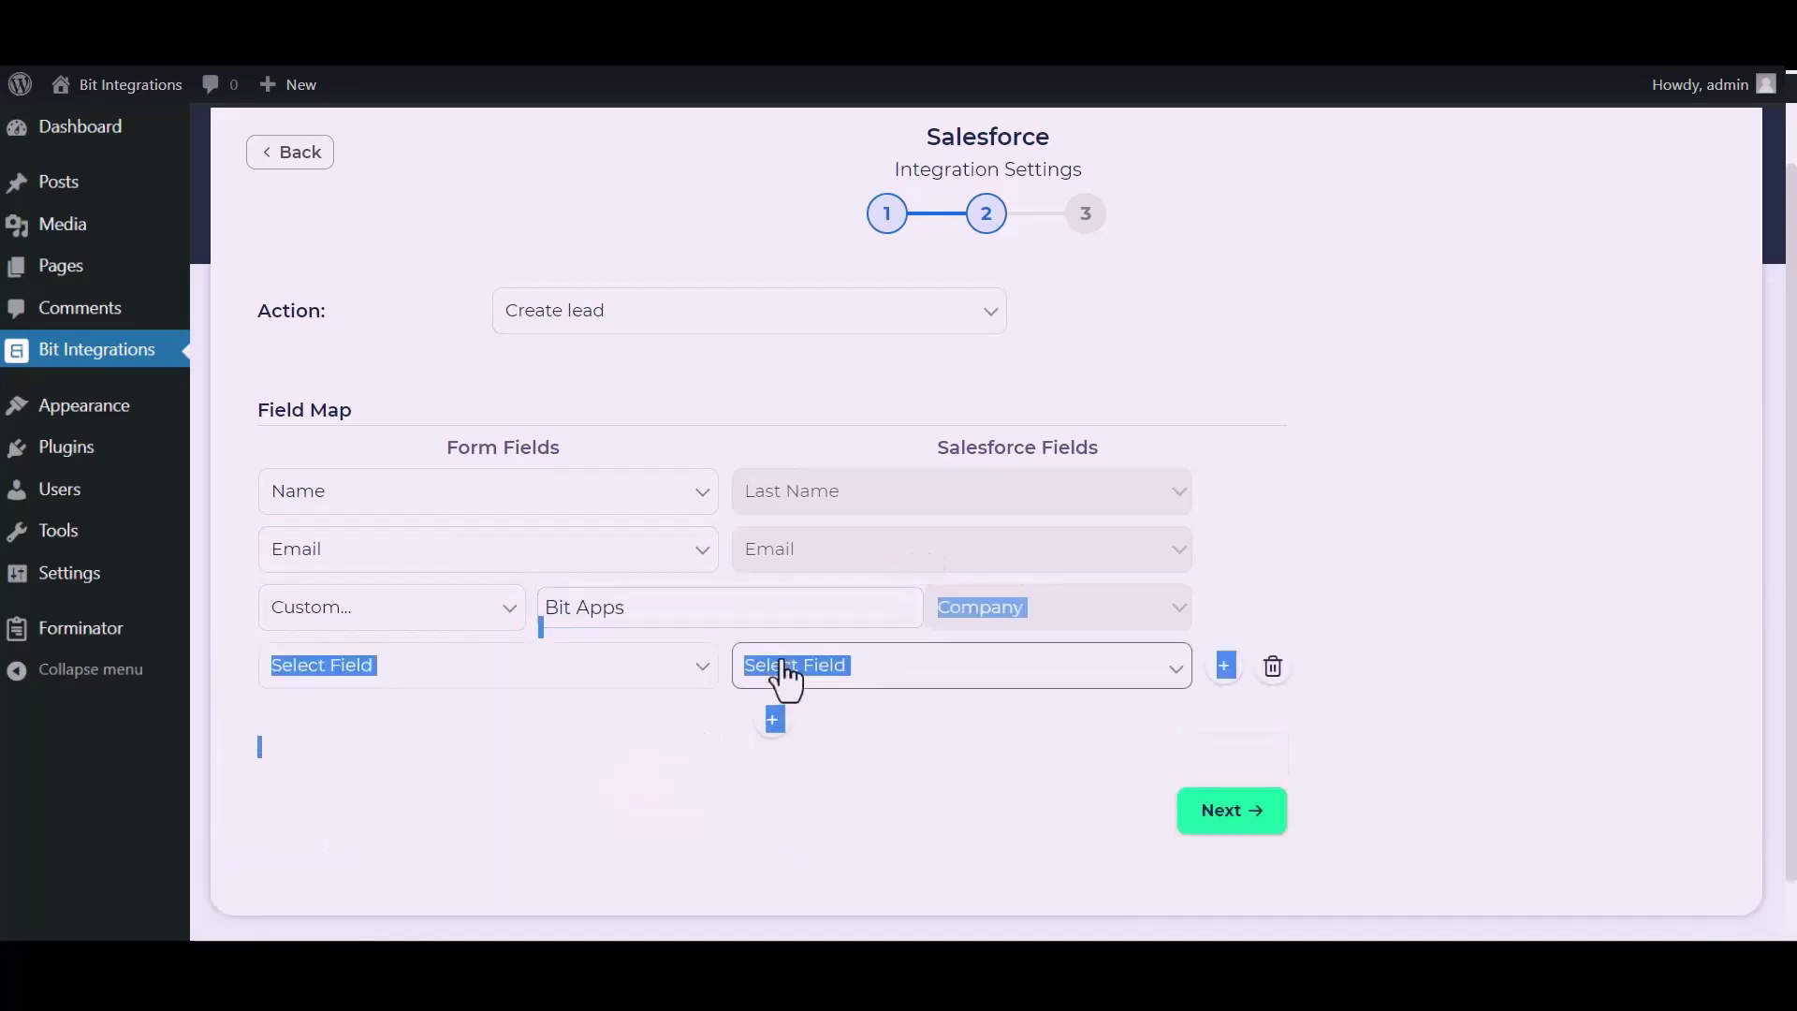
left_click(582, 675)
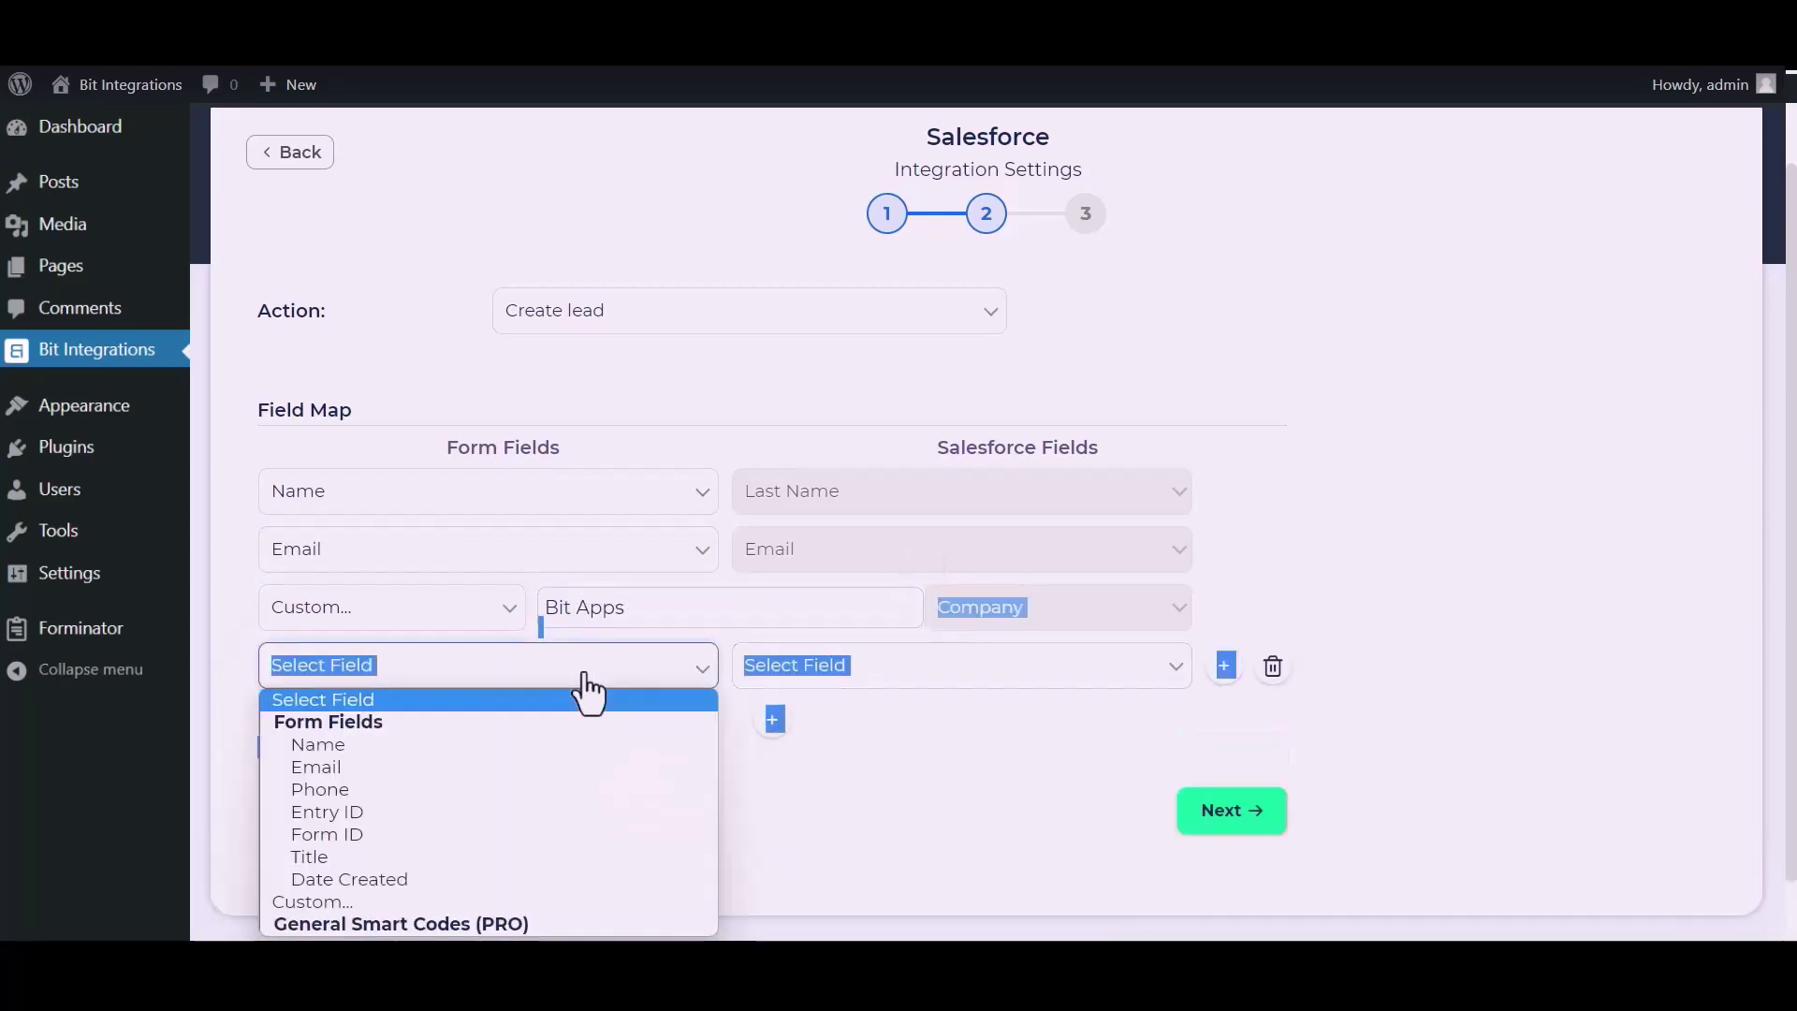
left_click(324, 794)
left_click(968, 676)
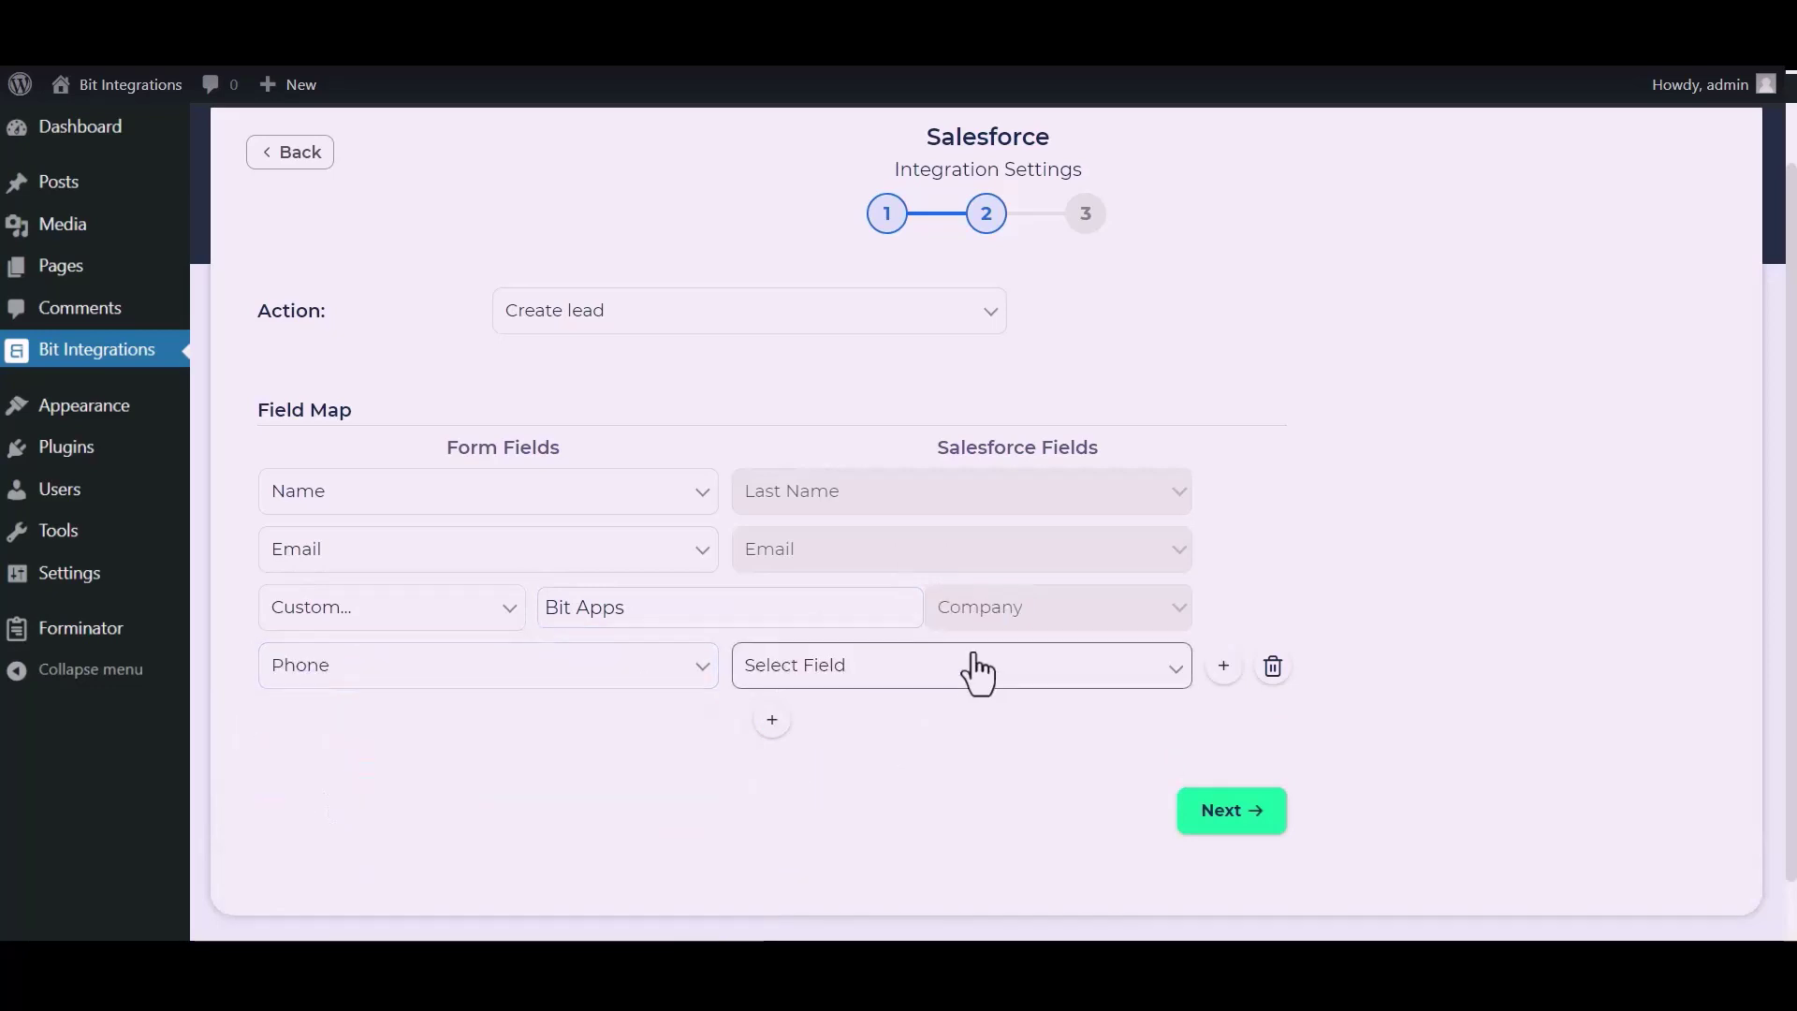
left_click(800, 393)
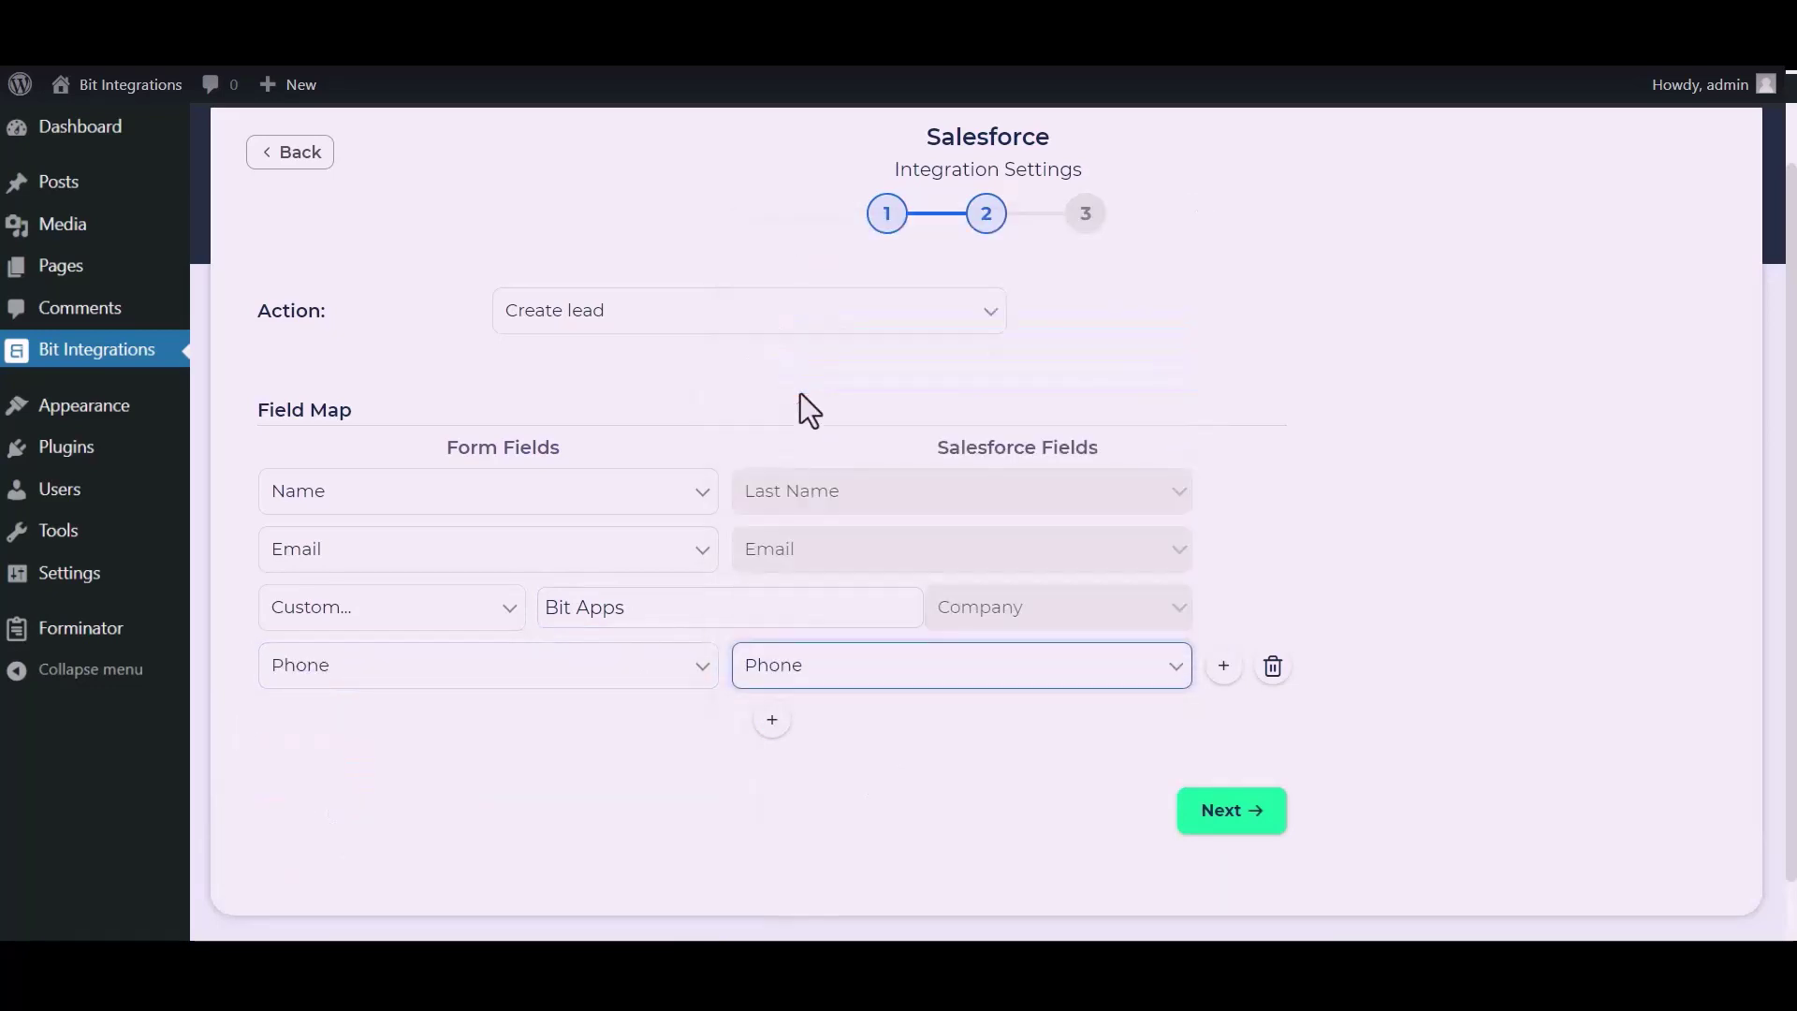
Continue to the final step and save the finished integration with Finish & Save
left_click(908, 713)
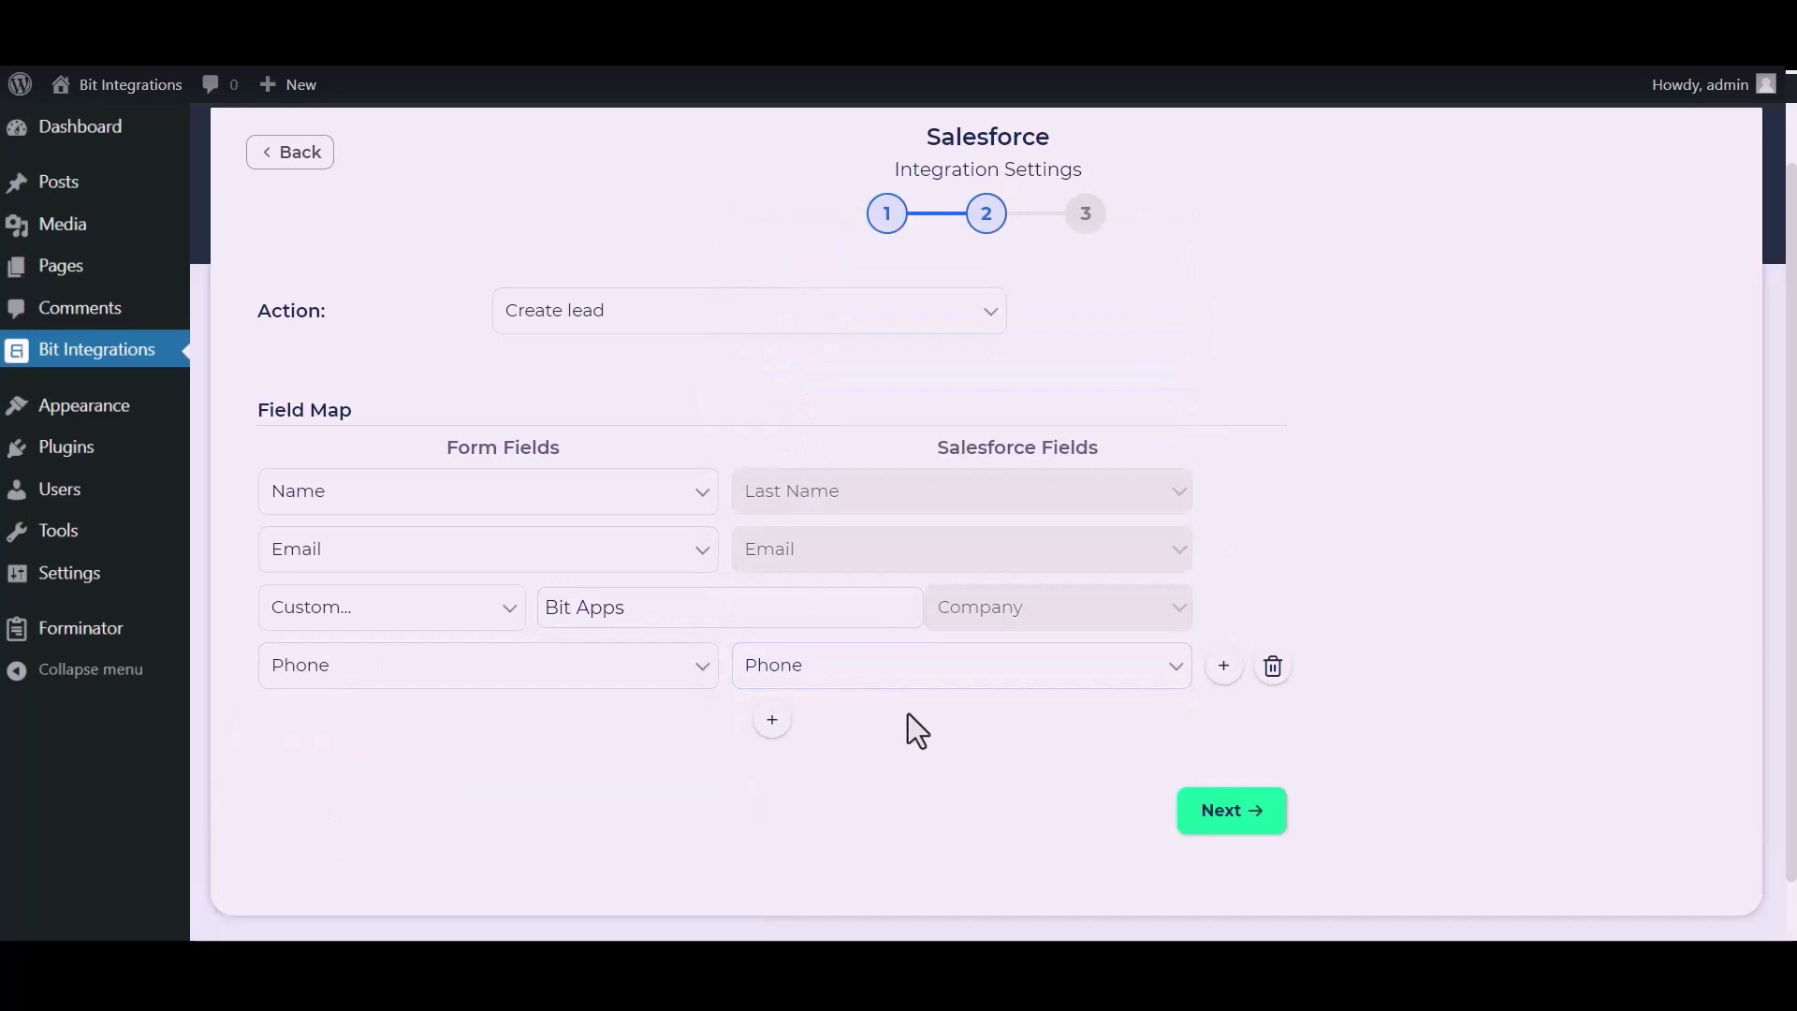
left_click(1231, 810)
left_click(996, 410)
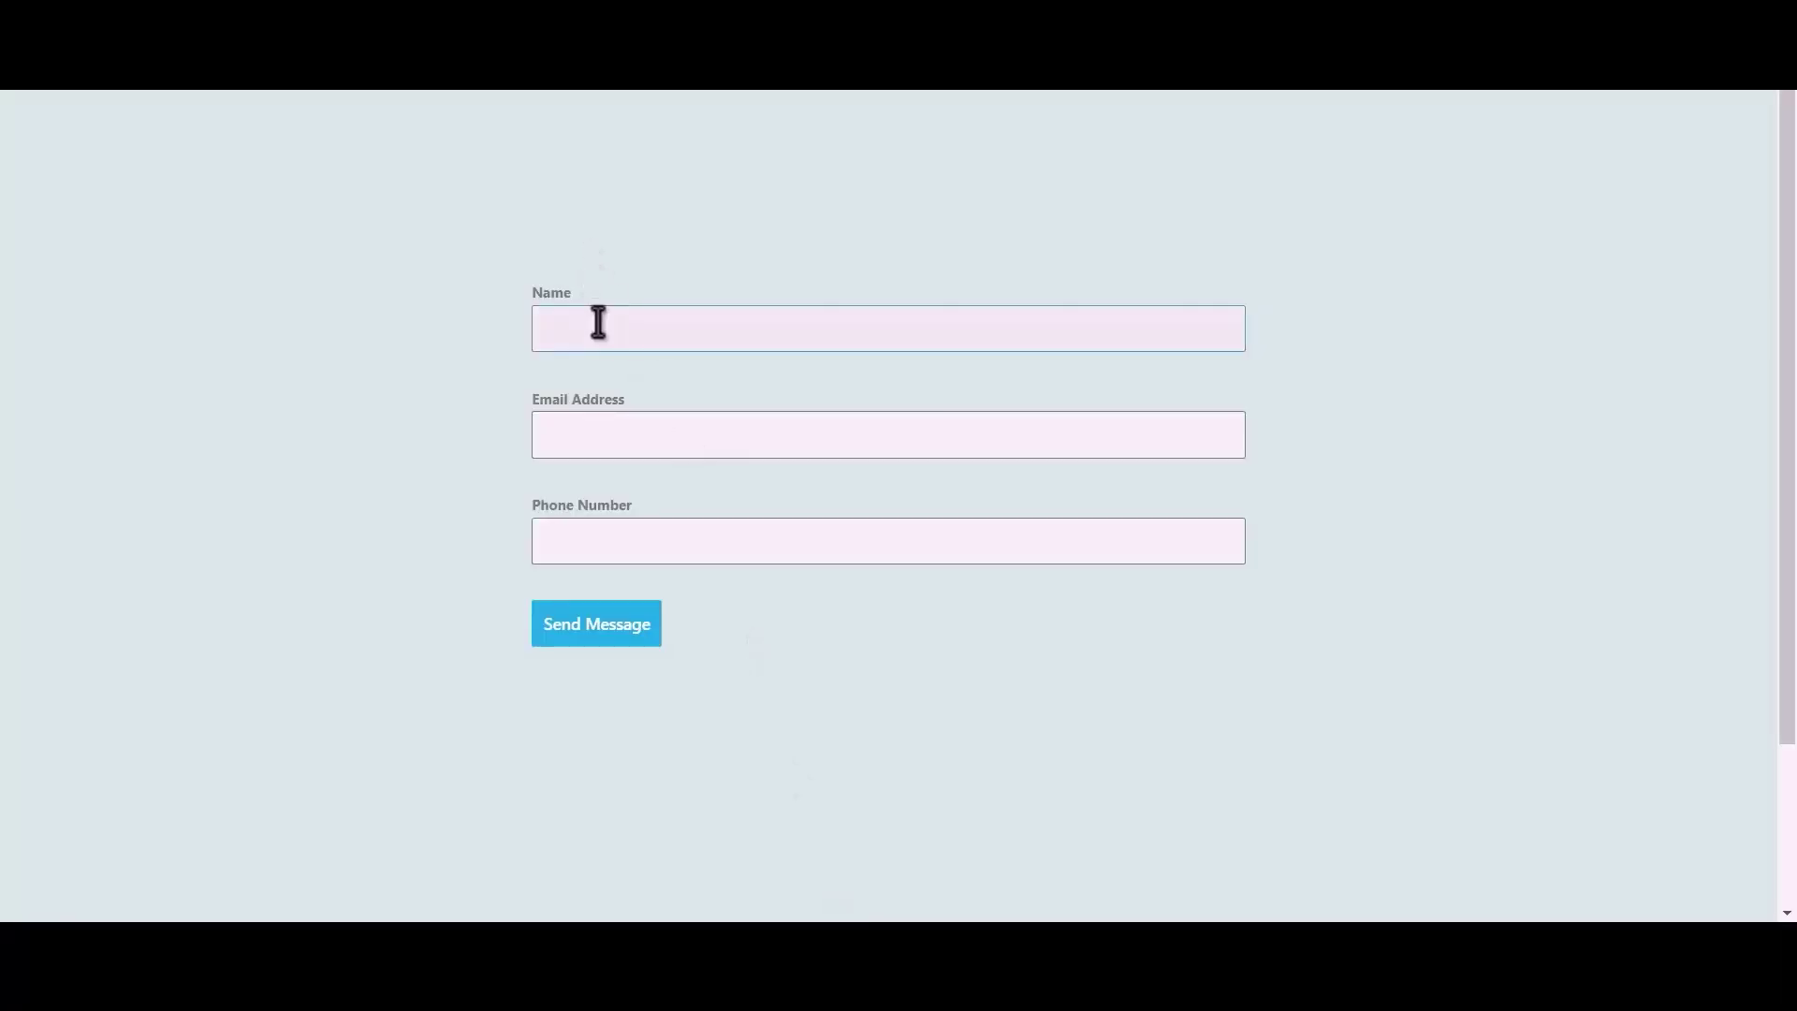
Enter 'Bit Integrations' as Name, plus a support e-mail address and a phone number, then send the message
left_click(603, 321)
type("Bit Integrations")
left_click(768, 439)
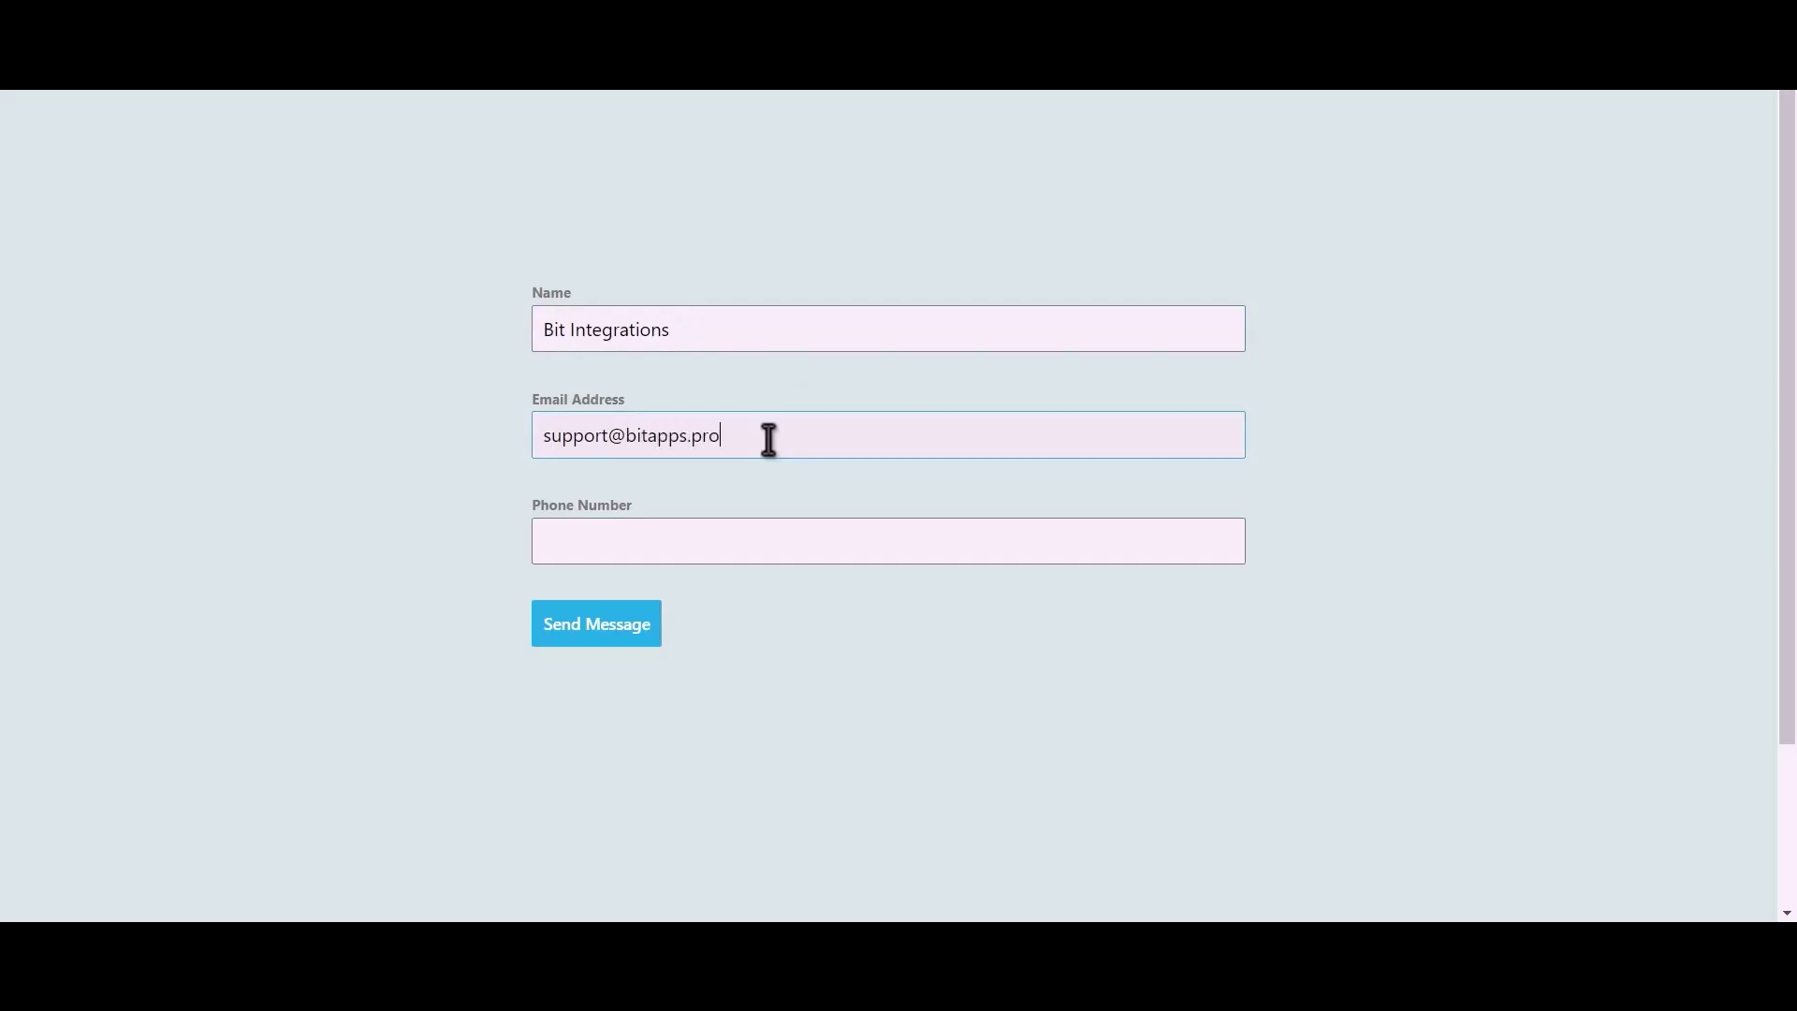
left_click(774, 534)
type("444555666")
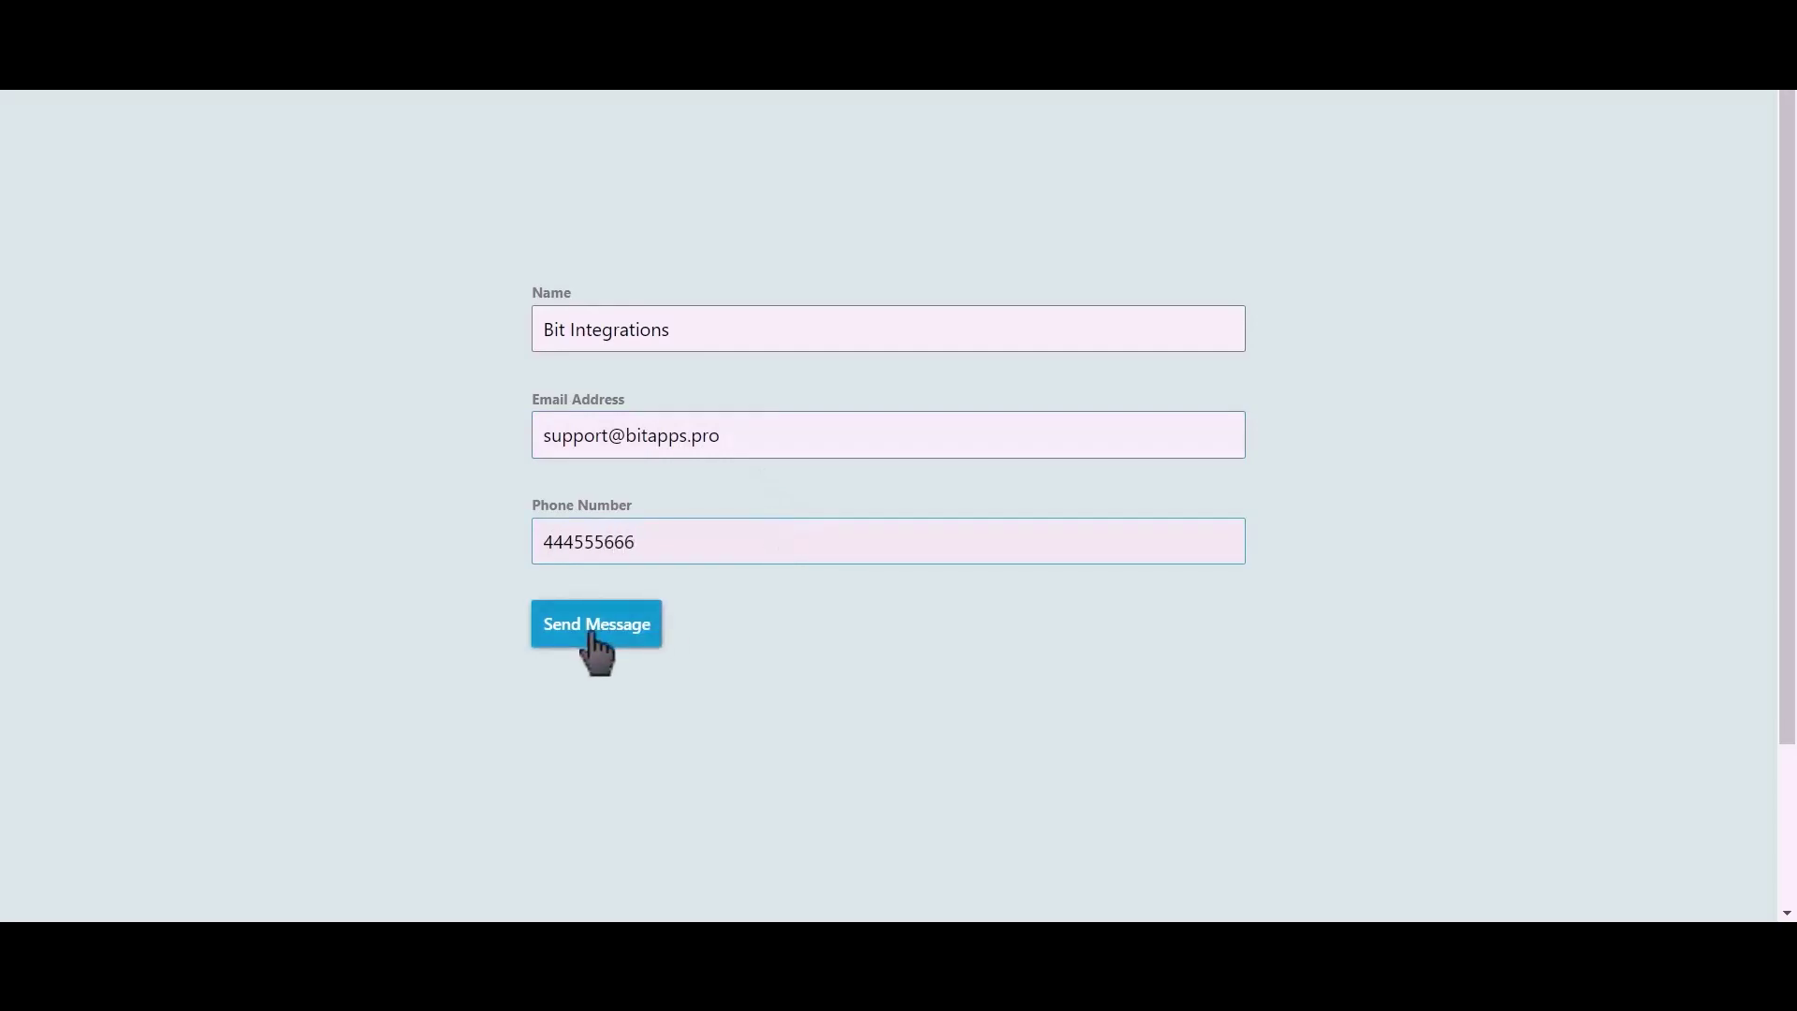
left_click(593, 636)
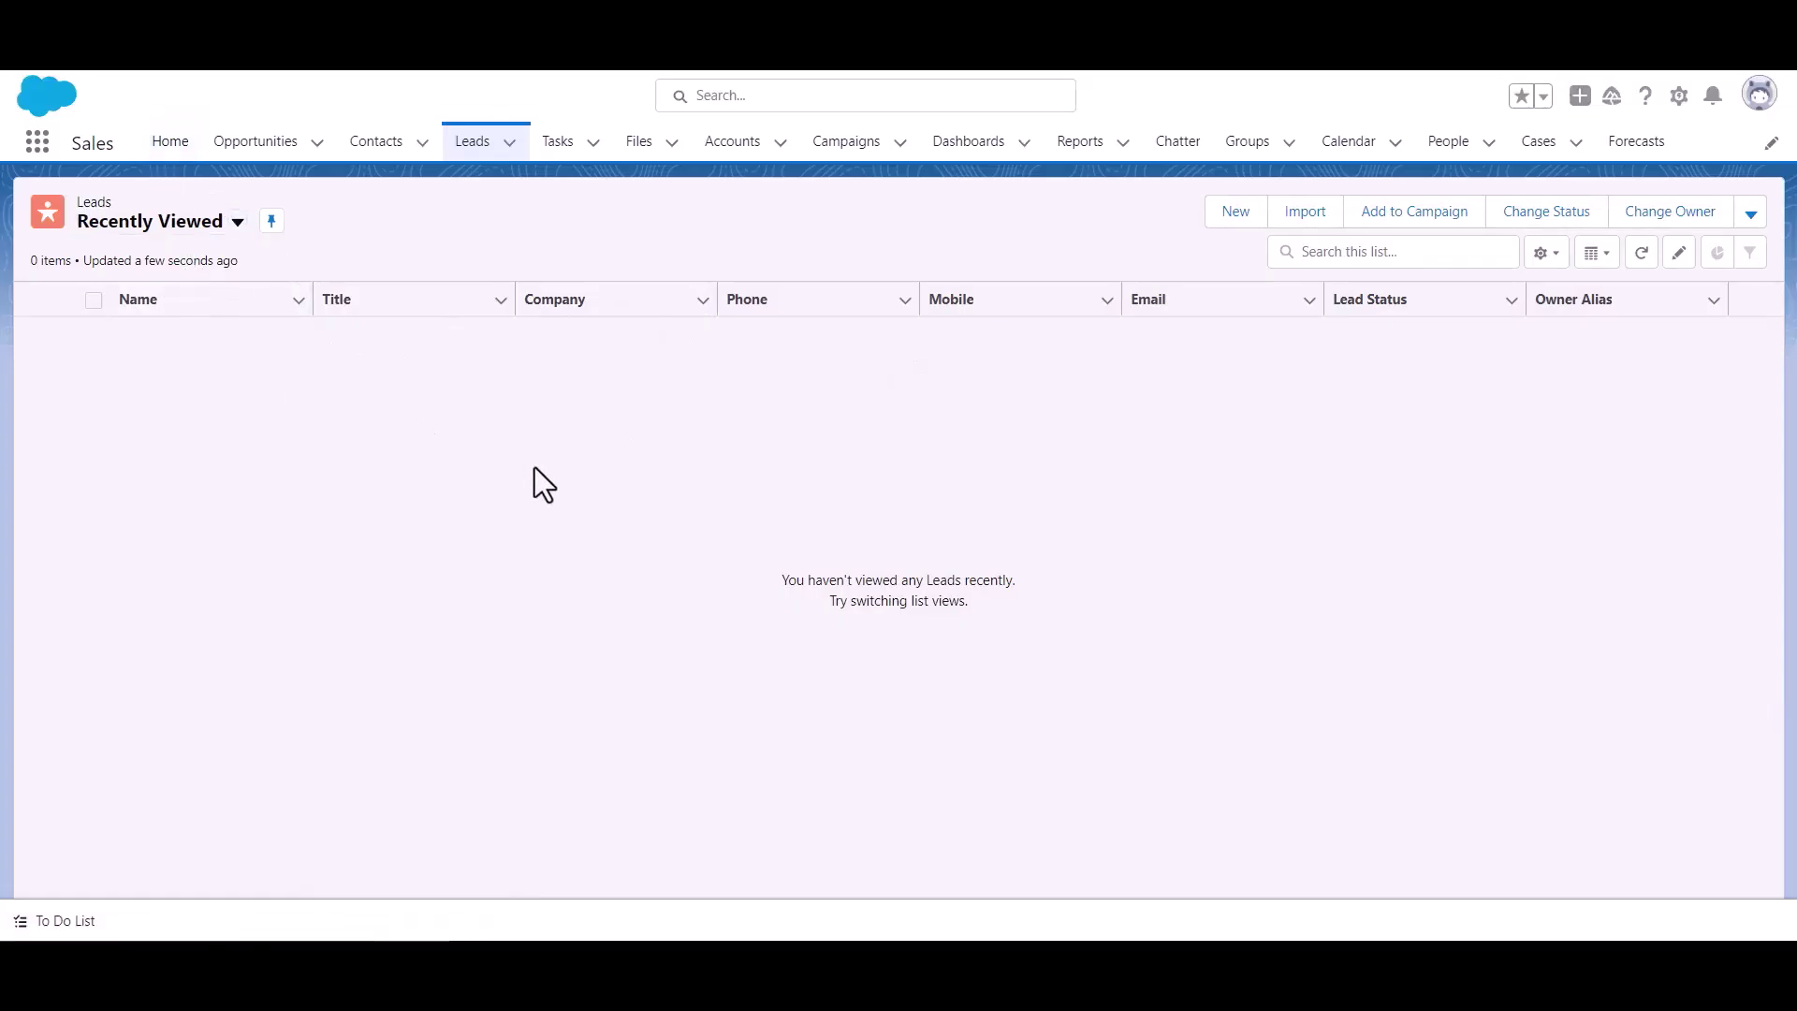
Reload the Salesforce Leads tab to look for the new lead
left_click(473, 148)
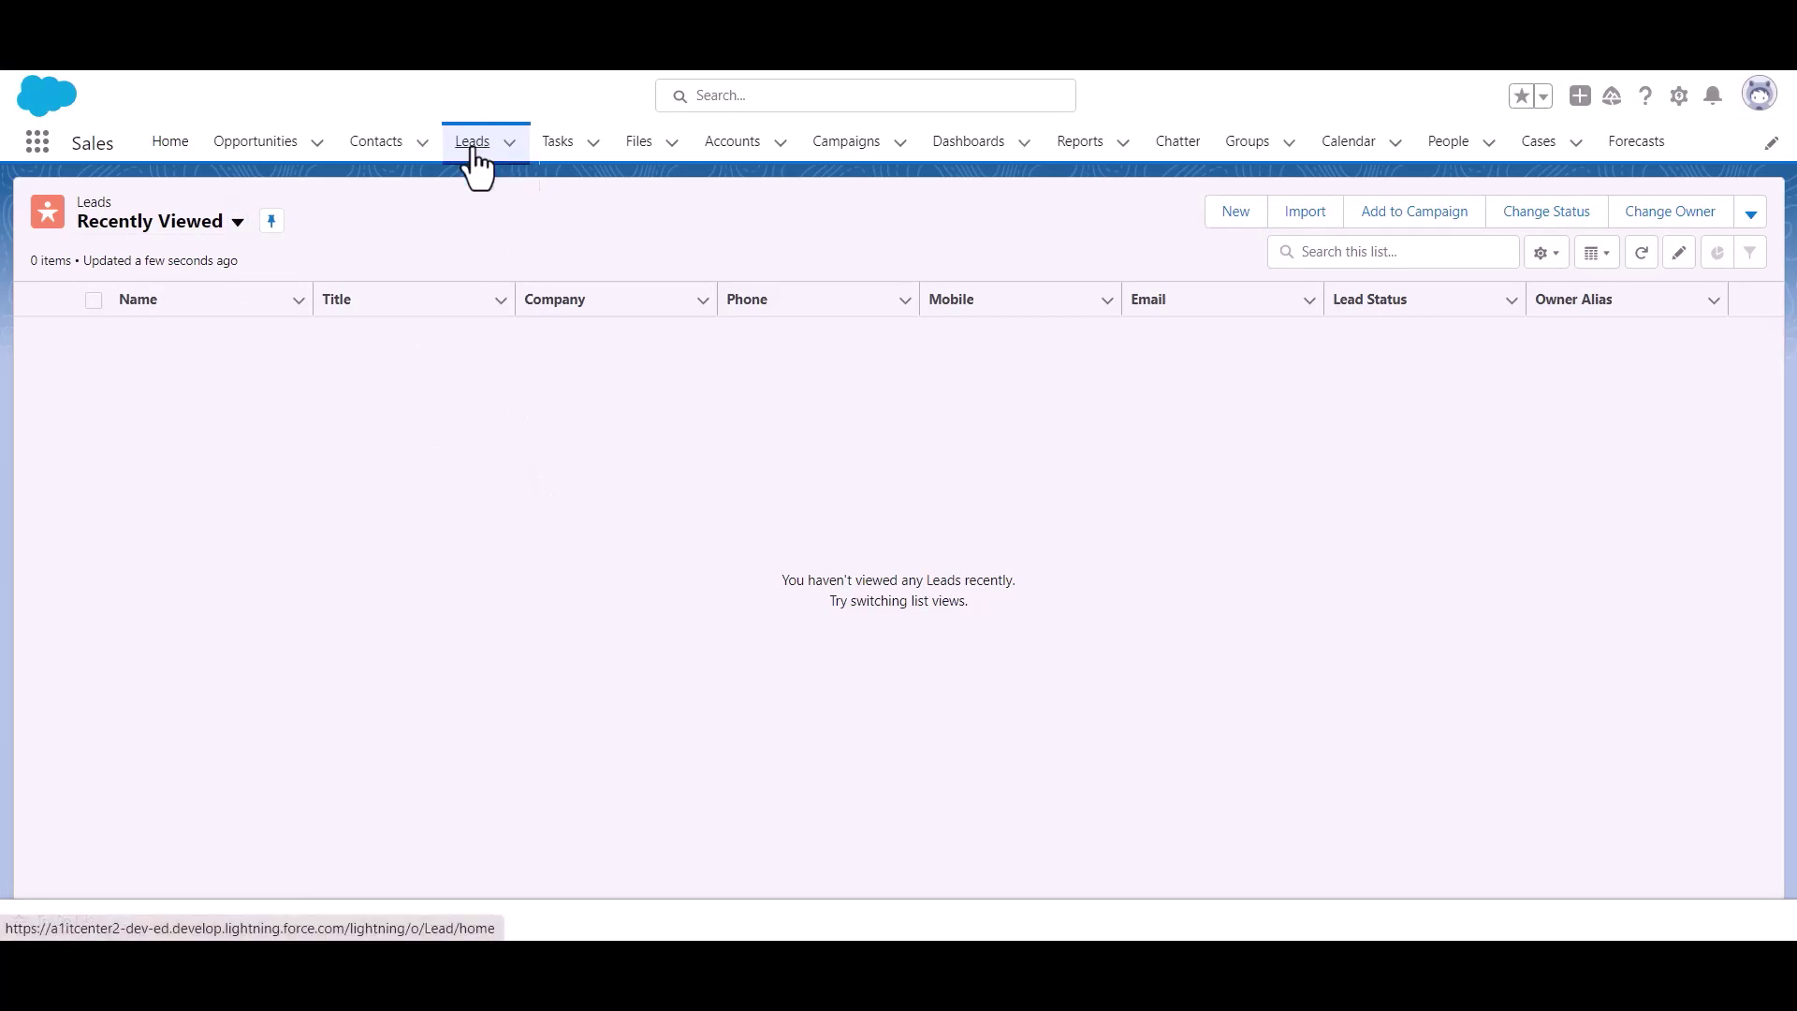